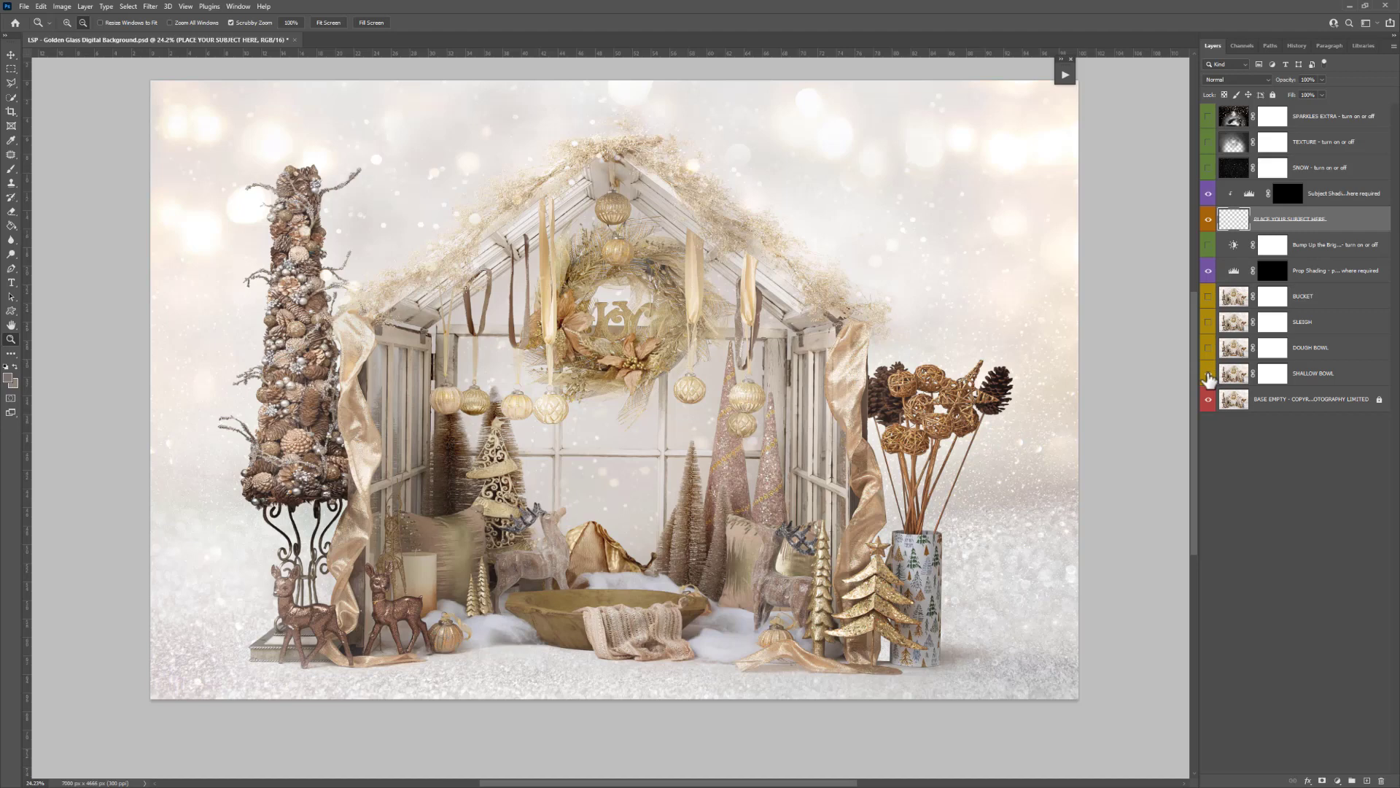
Step: Show the SHALLOW BOWL prop layer and select it for a close view of the bowl area
left_click(1208, 375)
left_click(1234, 389)
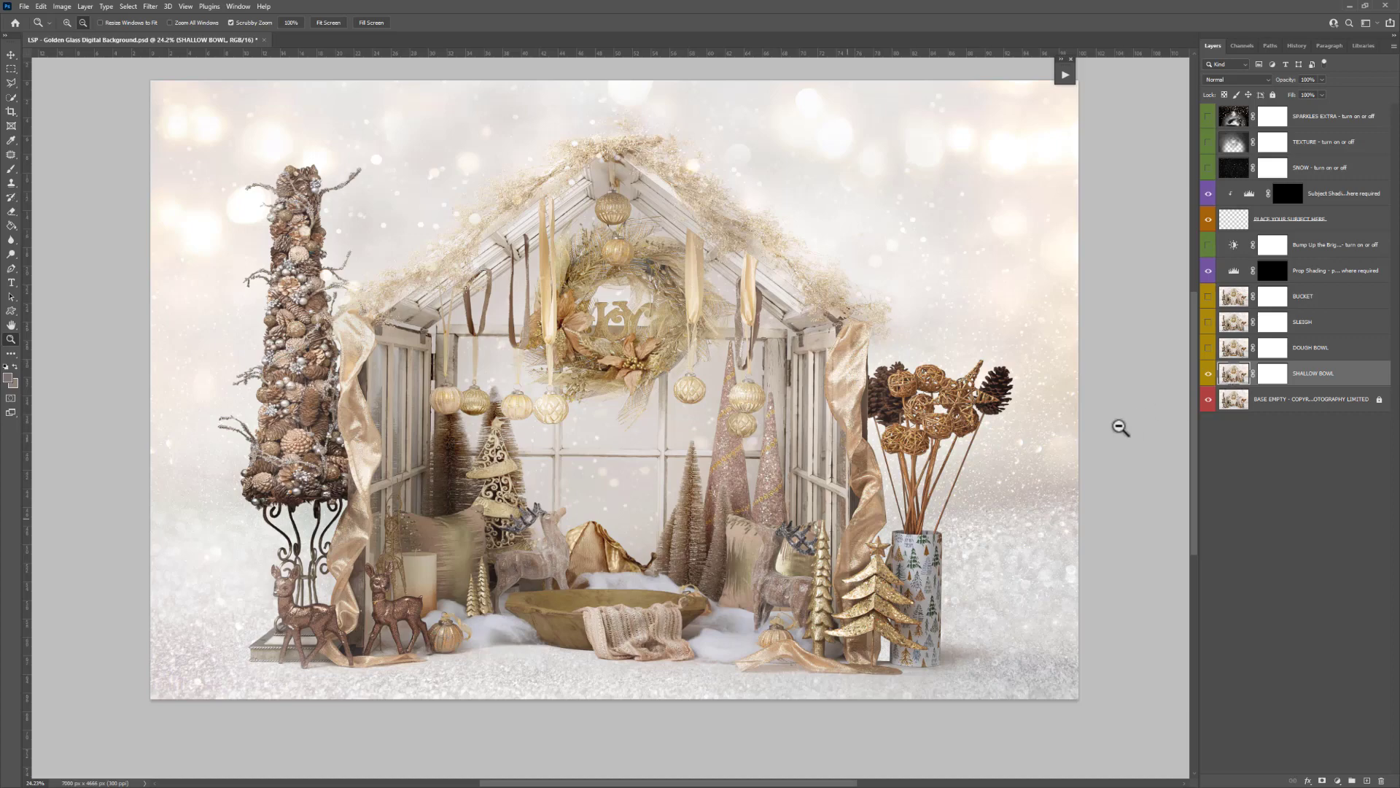
left_click_drag(611, 627, 647, 650)
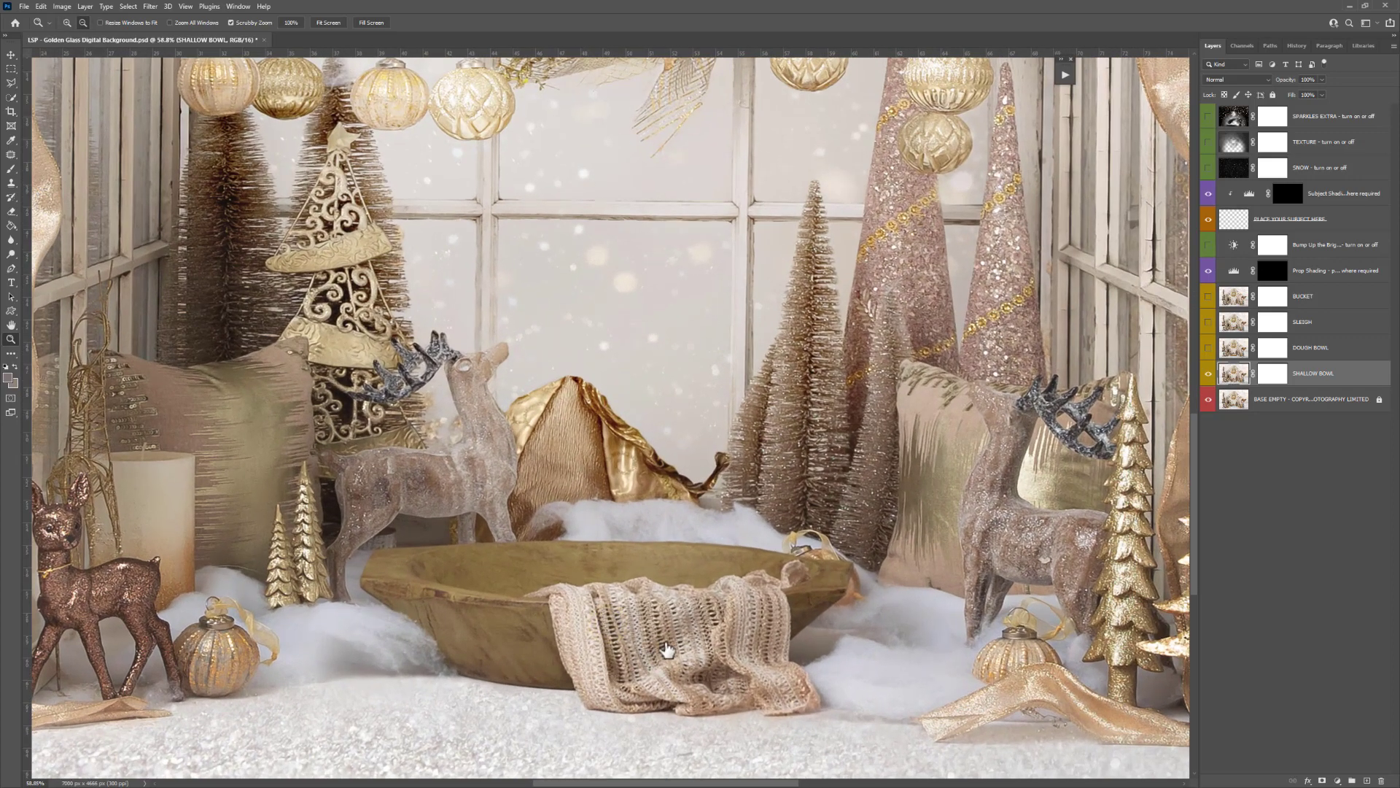
Step: Preview the DOUGH BOWL, SLEIGH and BUCKET prop layers one at a time, then leave only SHALLOW BOWL shown
left_click(1208, 374)
left_click(1208, 373)
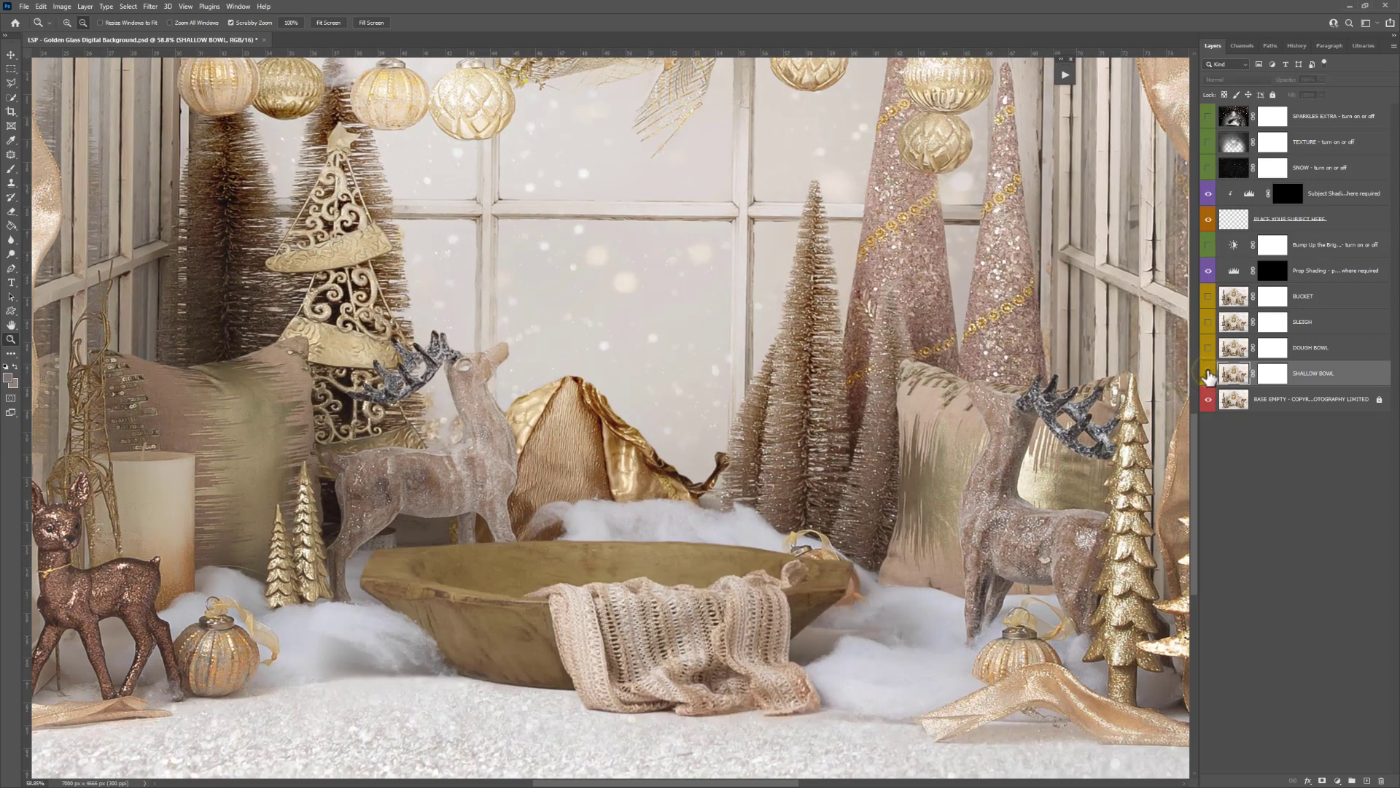
left_click(1209, 372)
left_click(1209, 348)
left_click(1209, 348)
left_click(1210, 325)
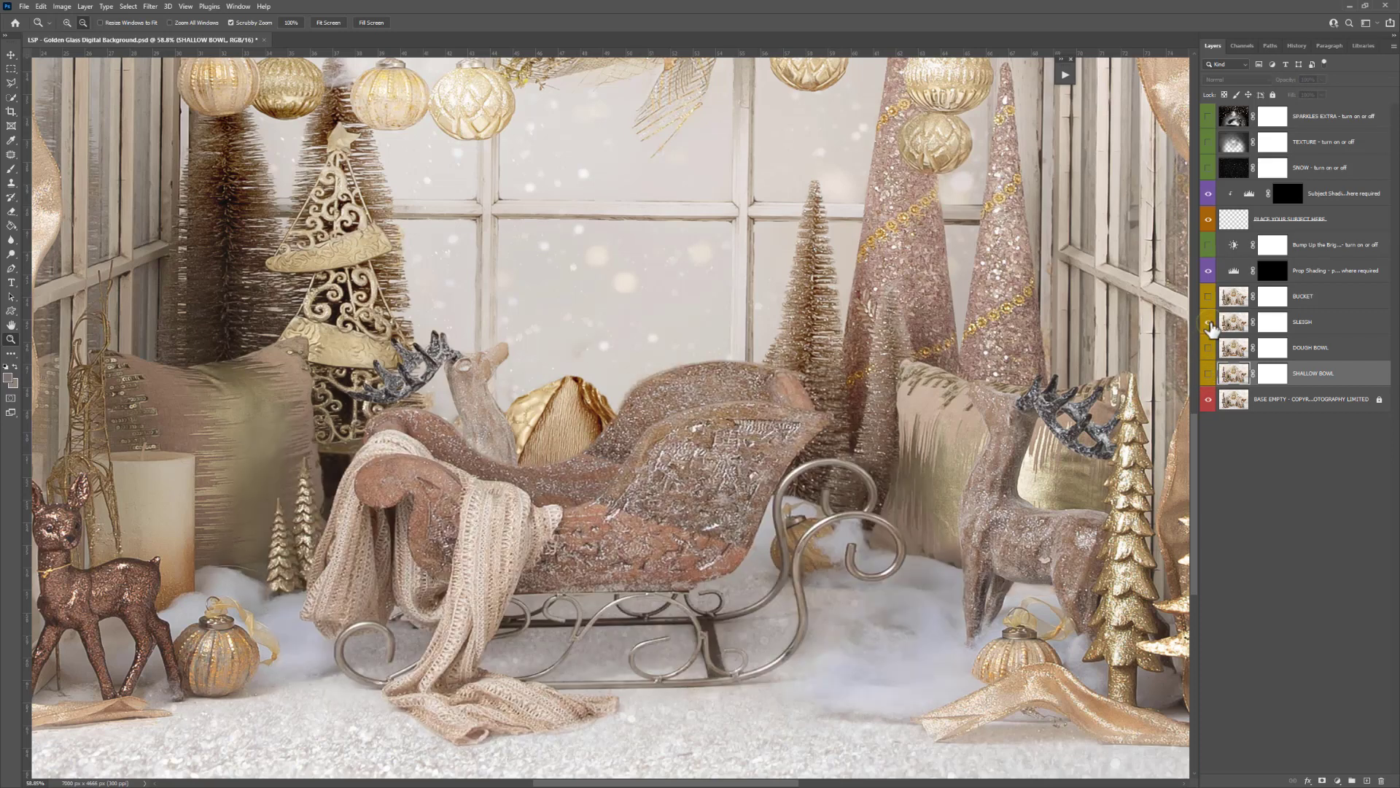
left_click(1211, 315)
left_click(1208, 297)
left_click(1209, 297)
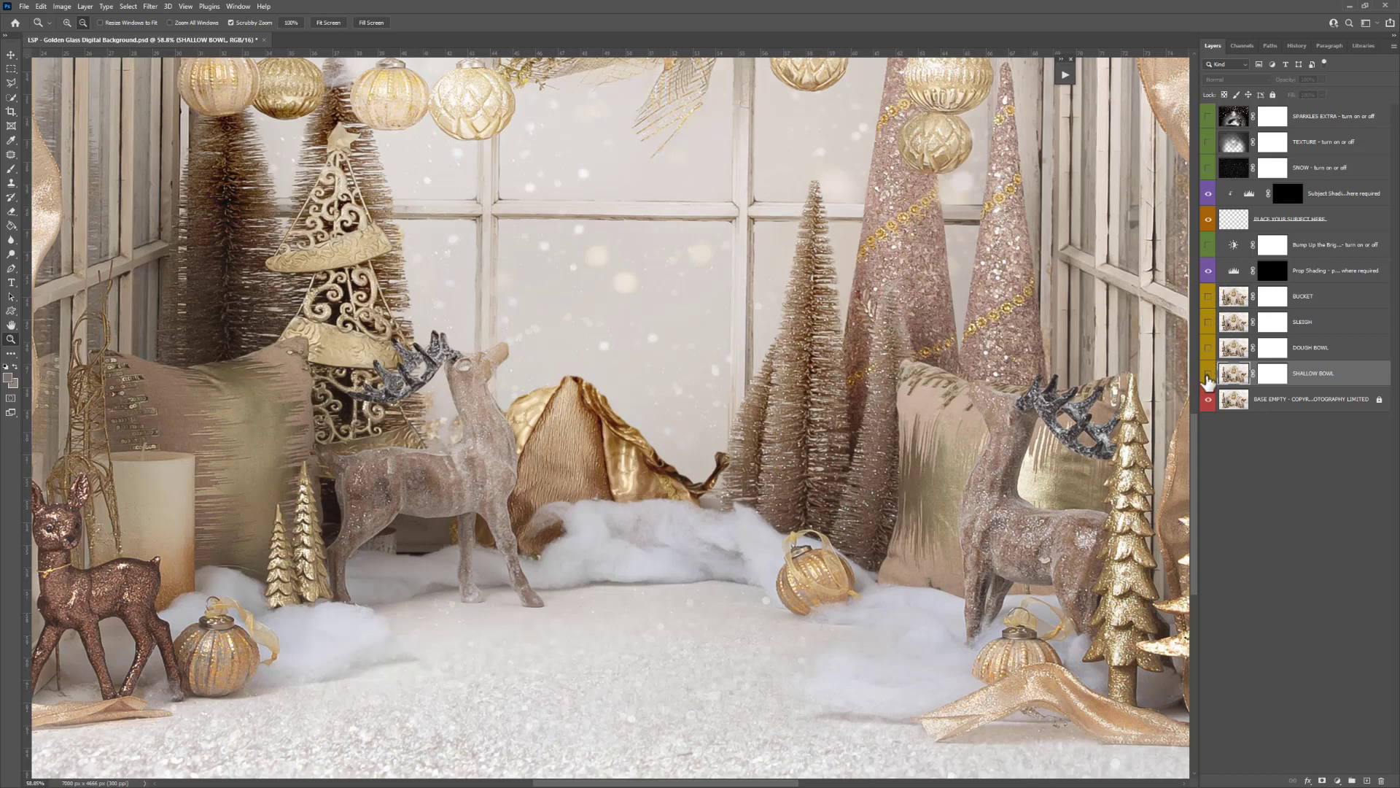
left_click(1209, 374)
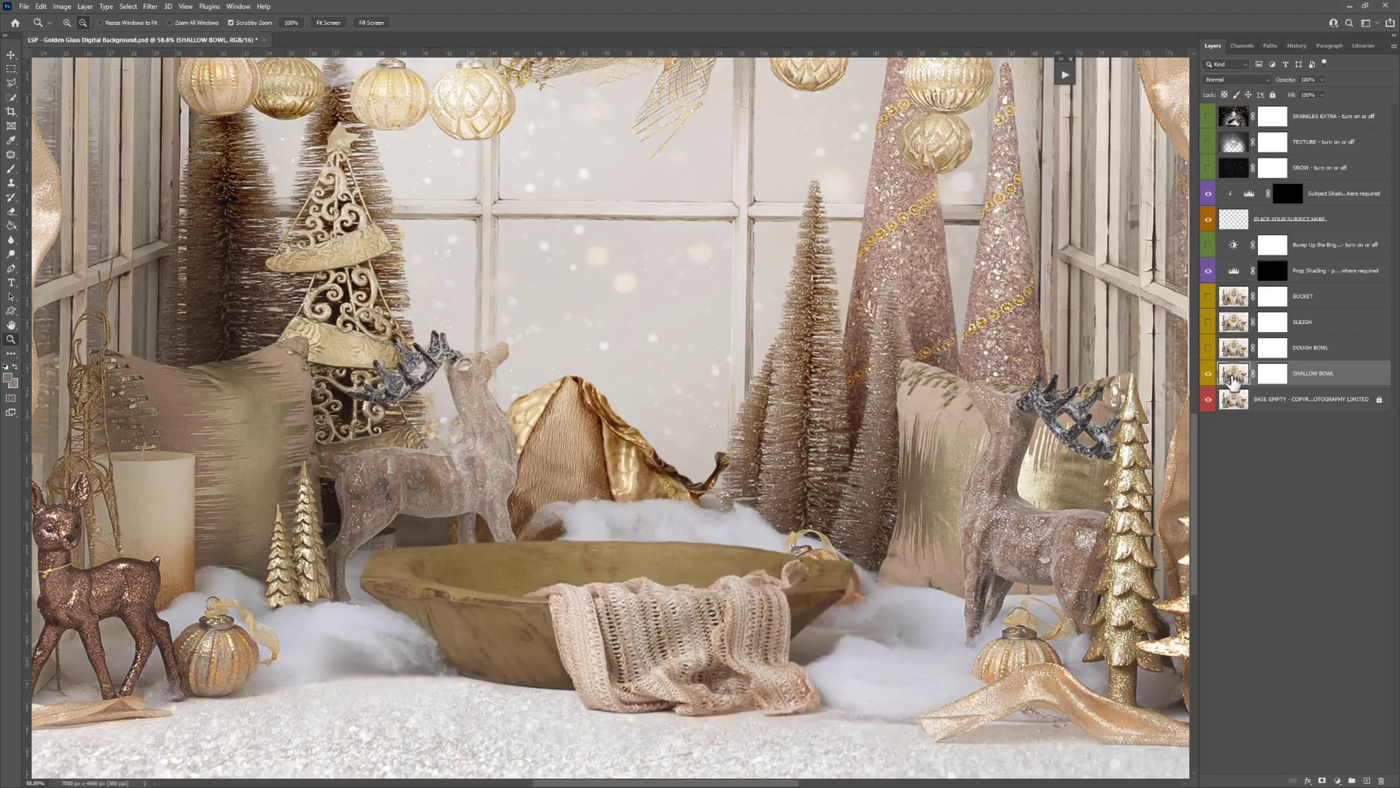
Step: Place the newborn photo 6G5A7768.jpg as an embedded image on the PLACE YOUR SUBJECT HERE layer
left_click(1234, 220)
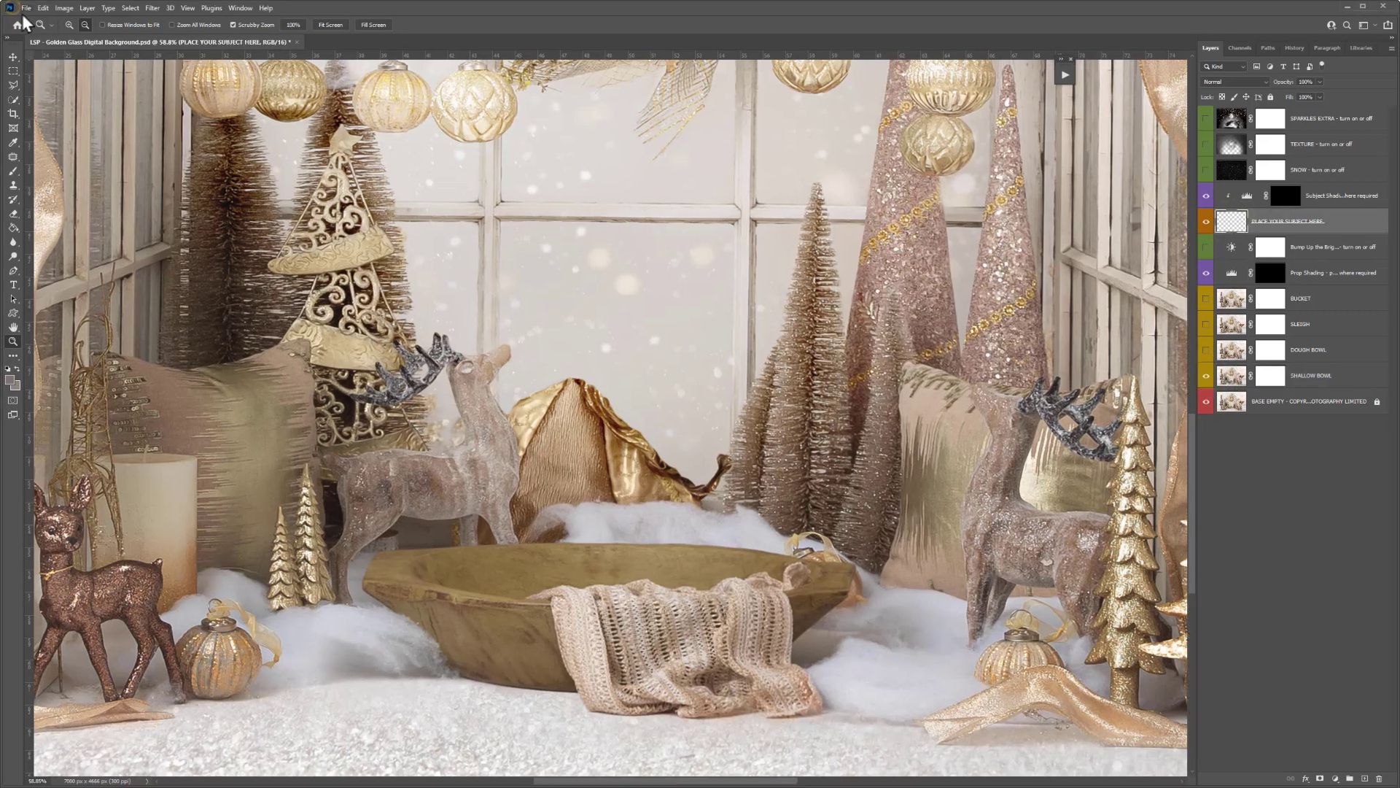
left_click(24, 6)
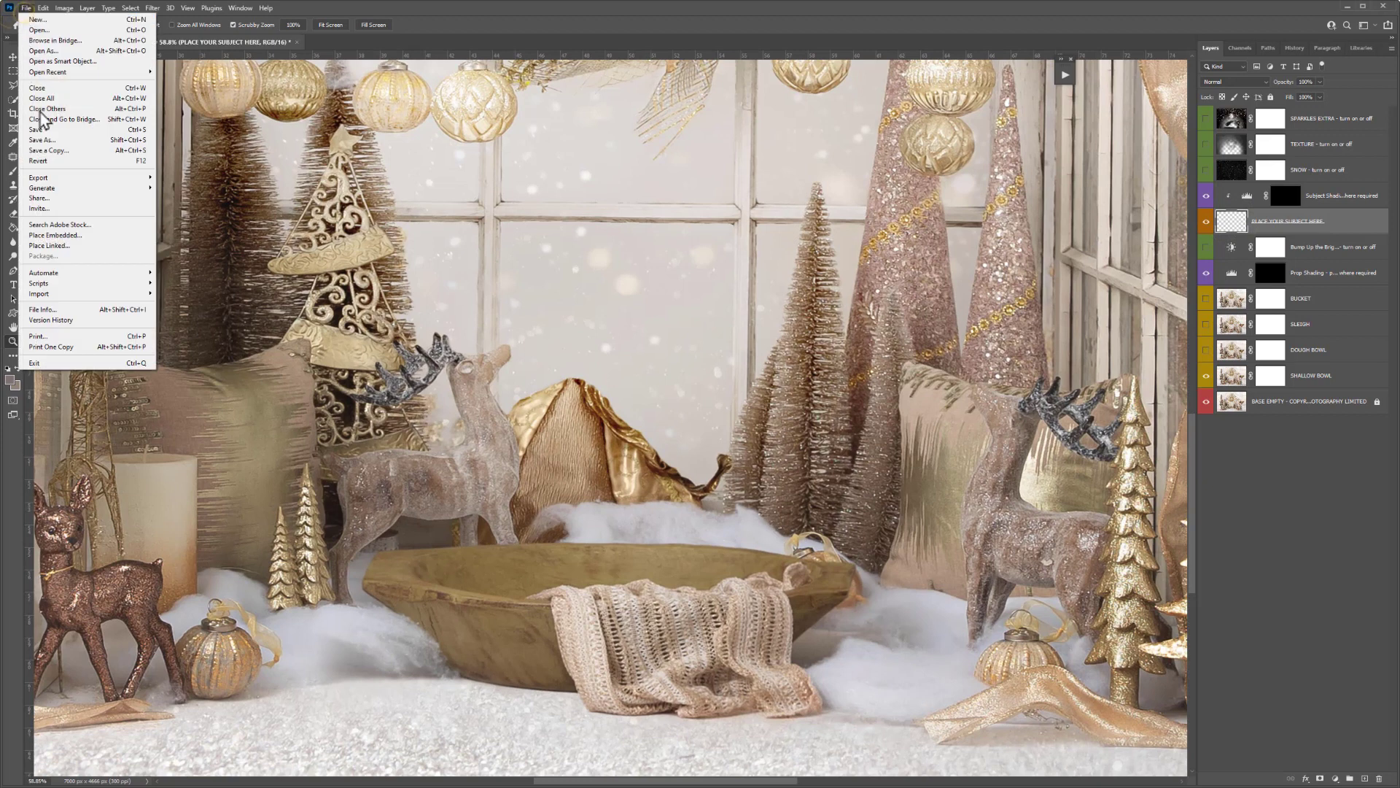
left_click(60, 236)
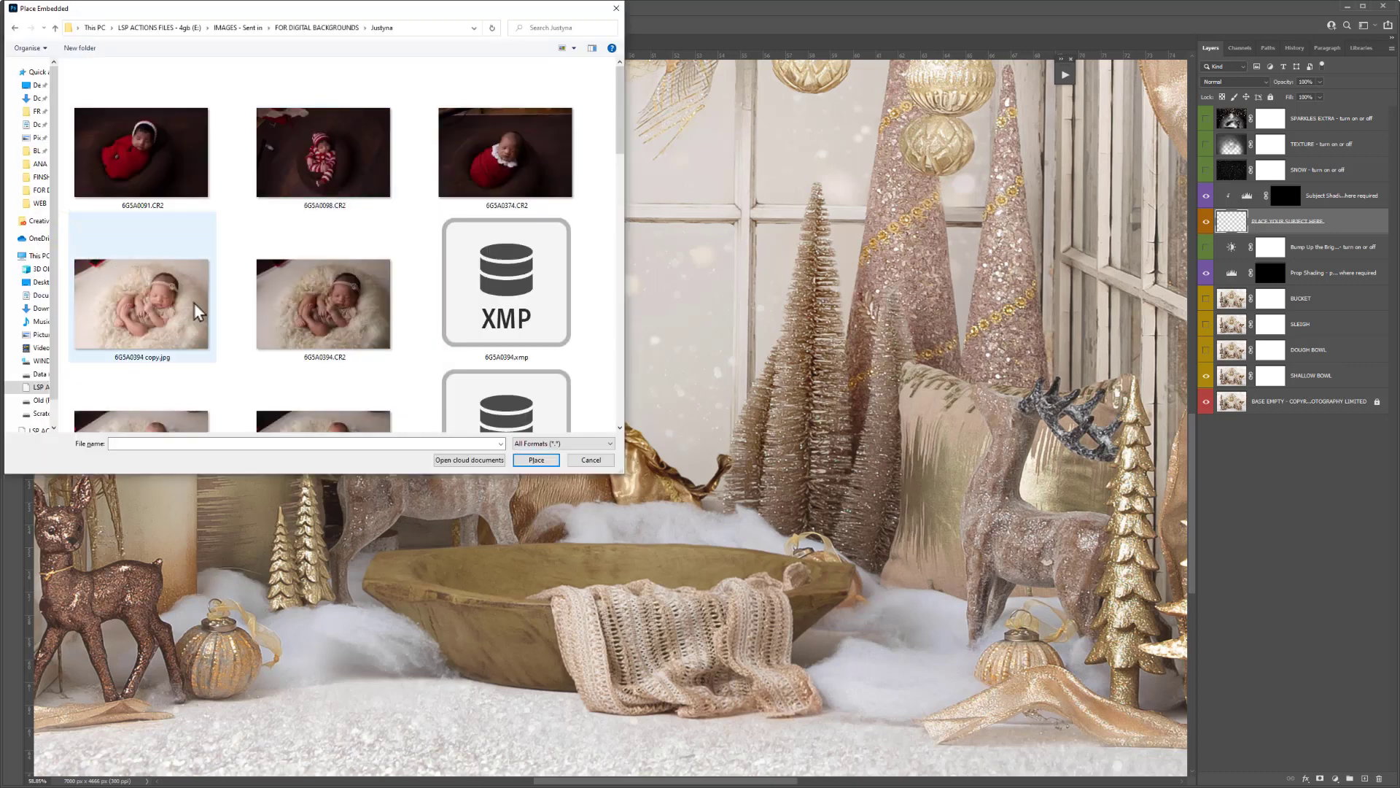
scroll(406, 317, "down", 1)
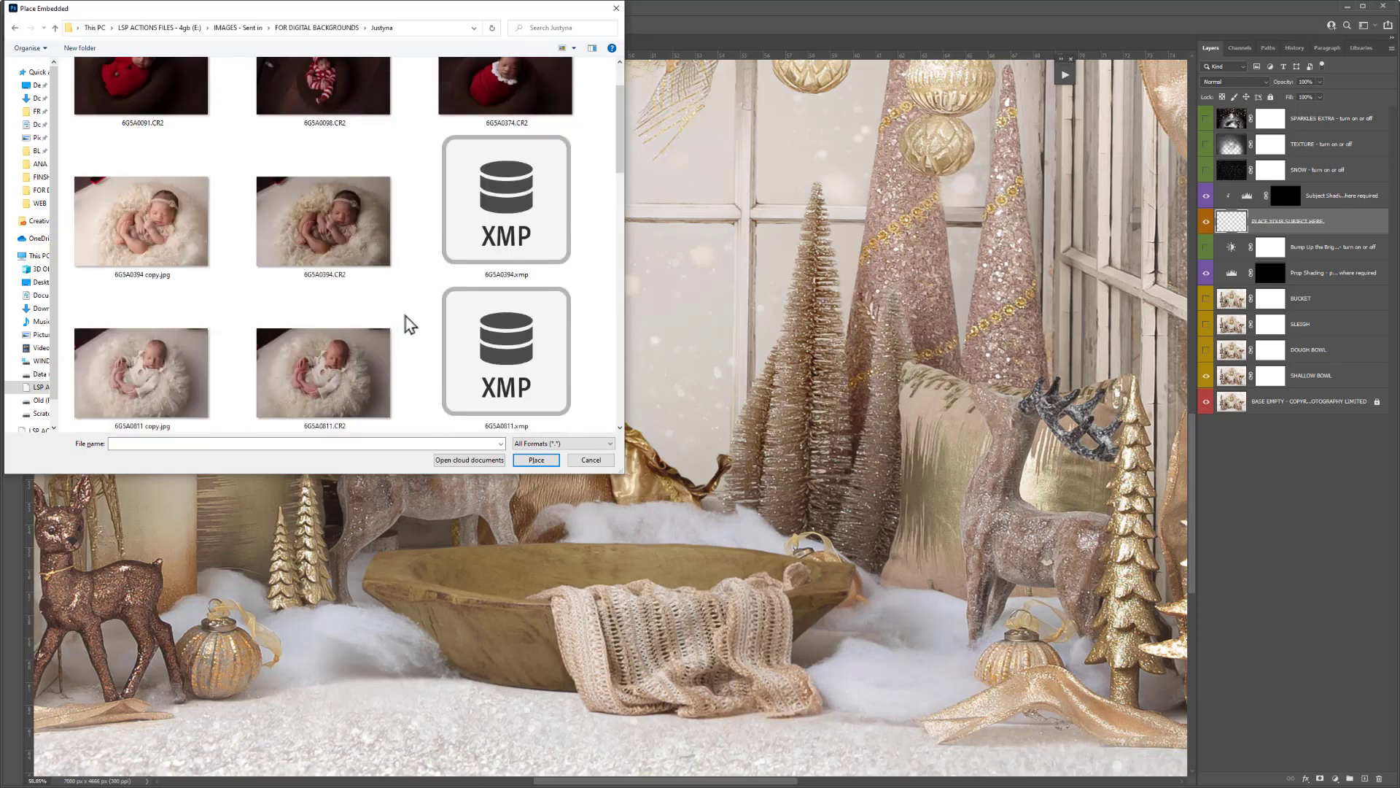
scroll(405, 317, "down", 6)
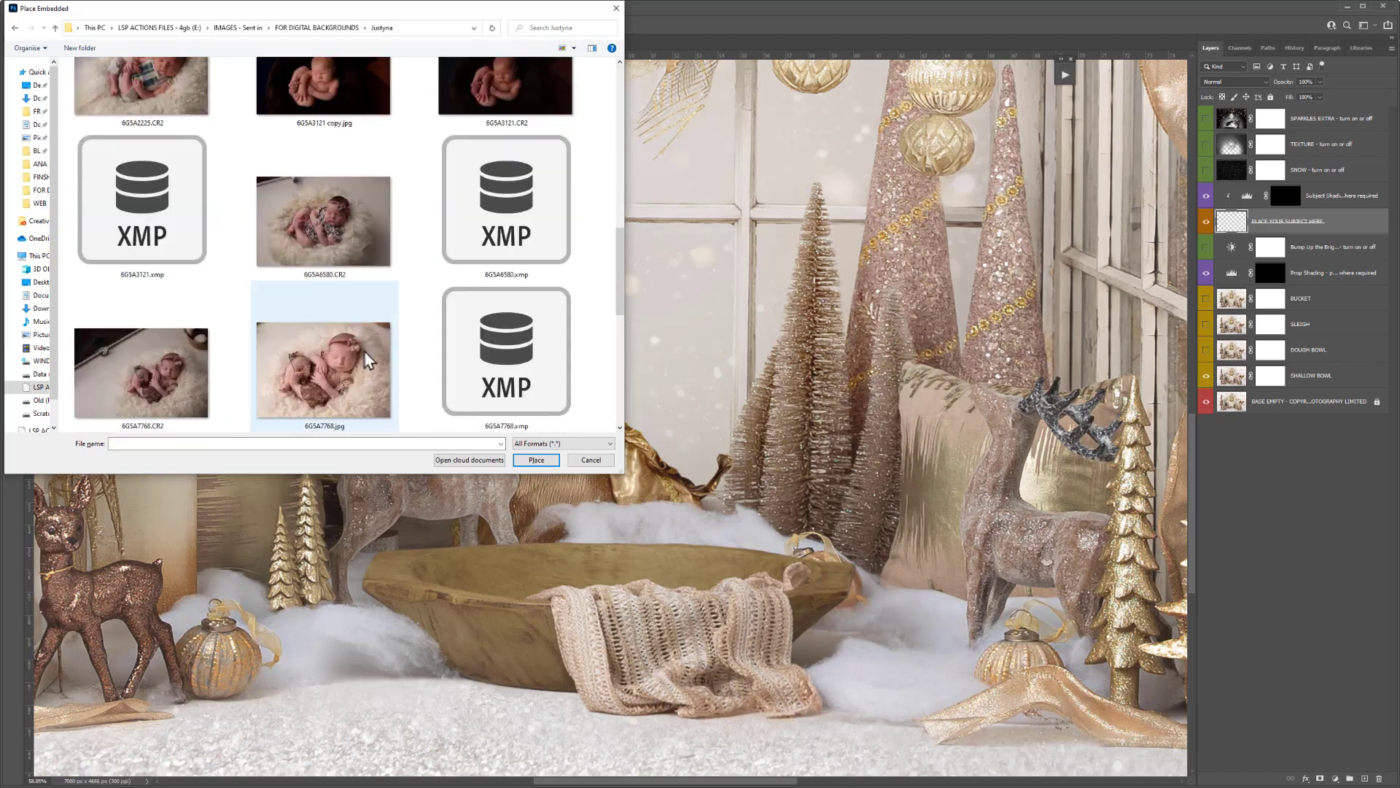
left_click(311, 380)
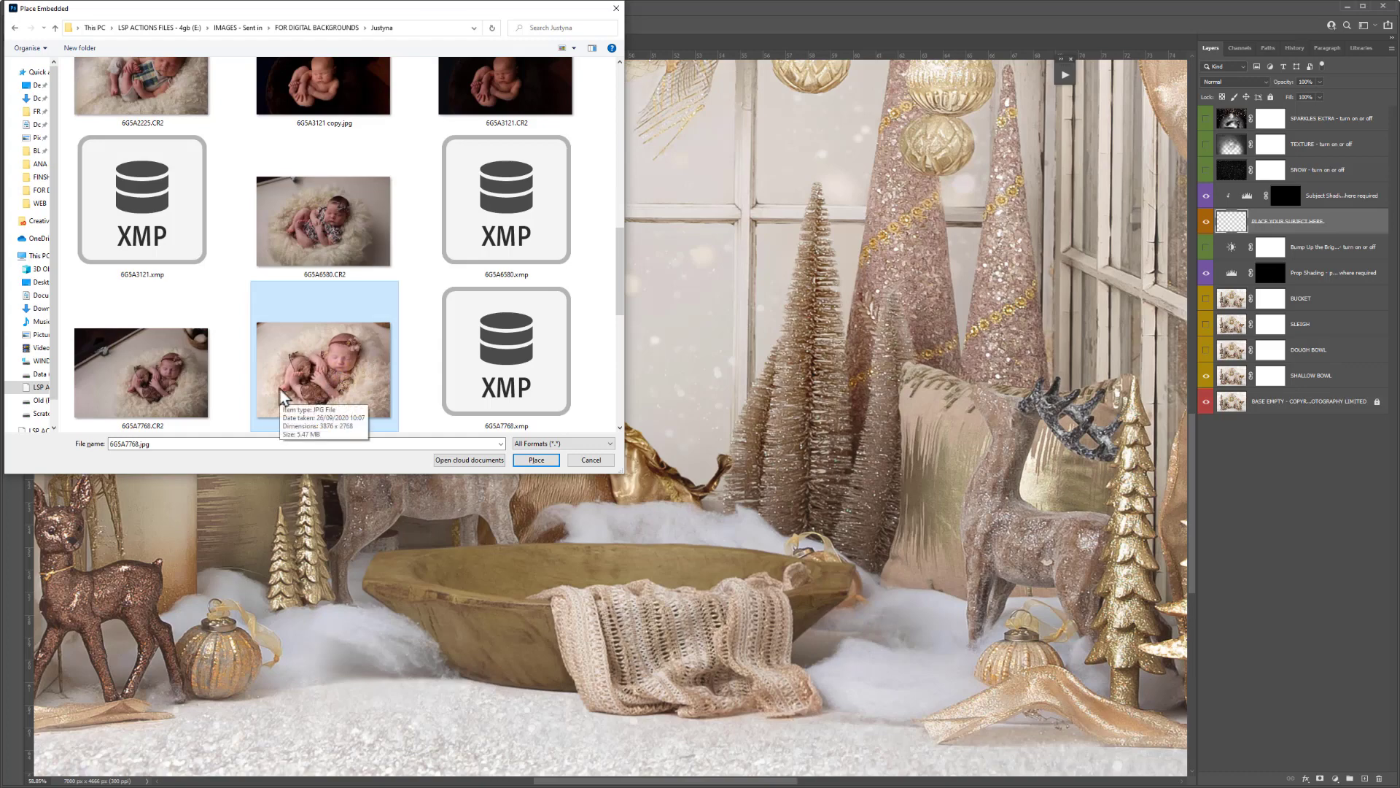
left_click(537, 460)
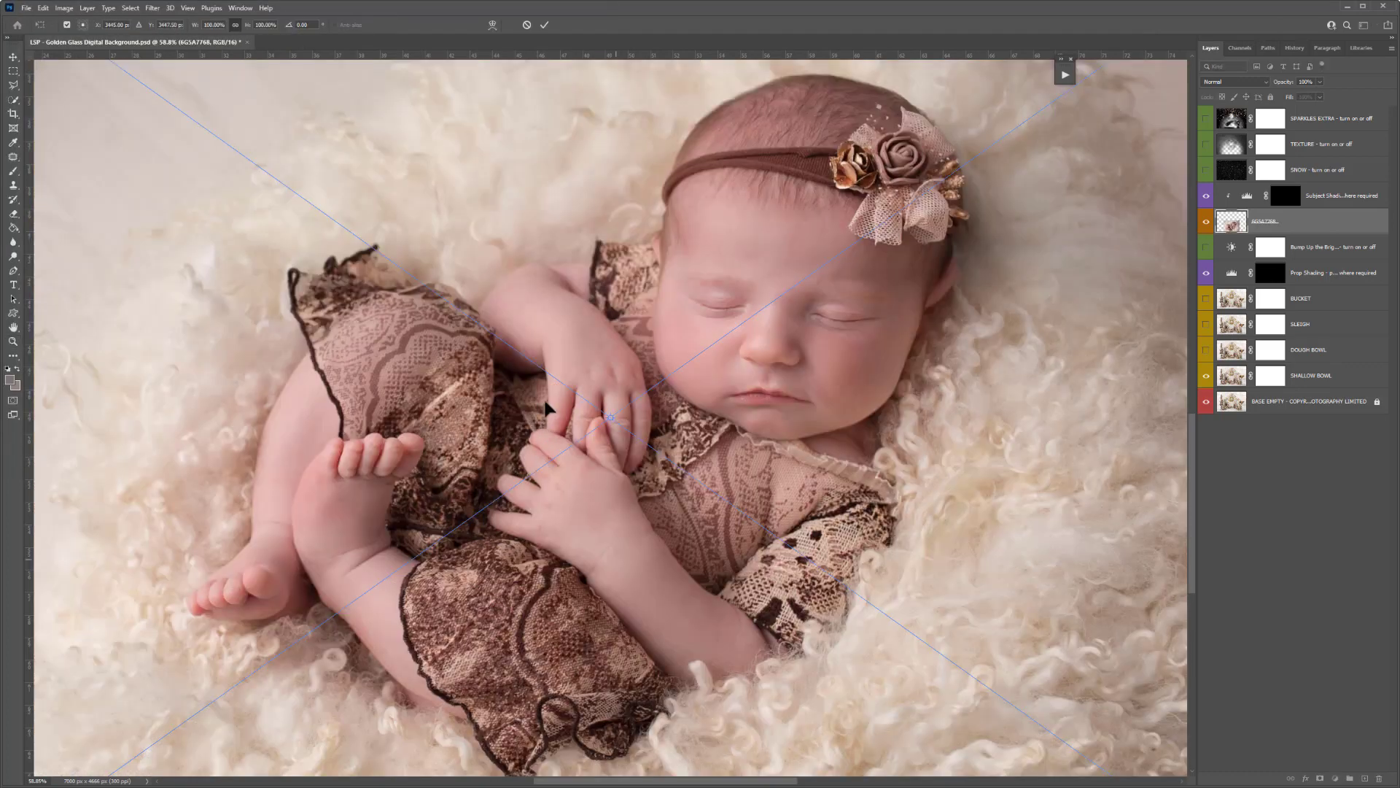
Step: Scale the placed newborn photo down to about 61% and position it over the shallow bowl
left_click_drag(583, 138, 595, 300)
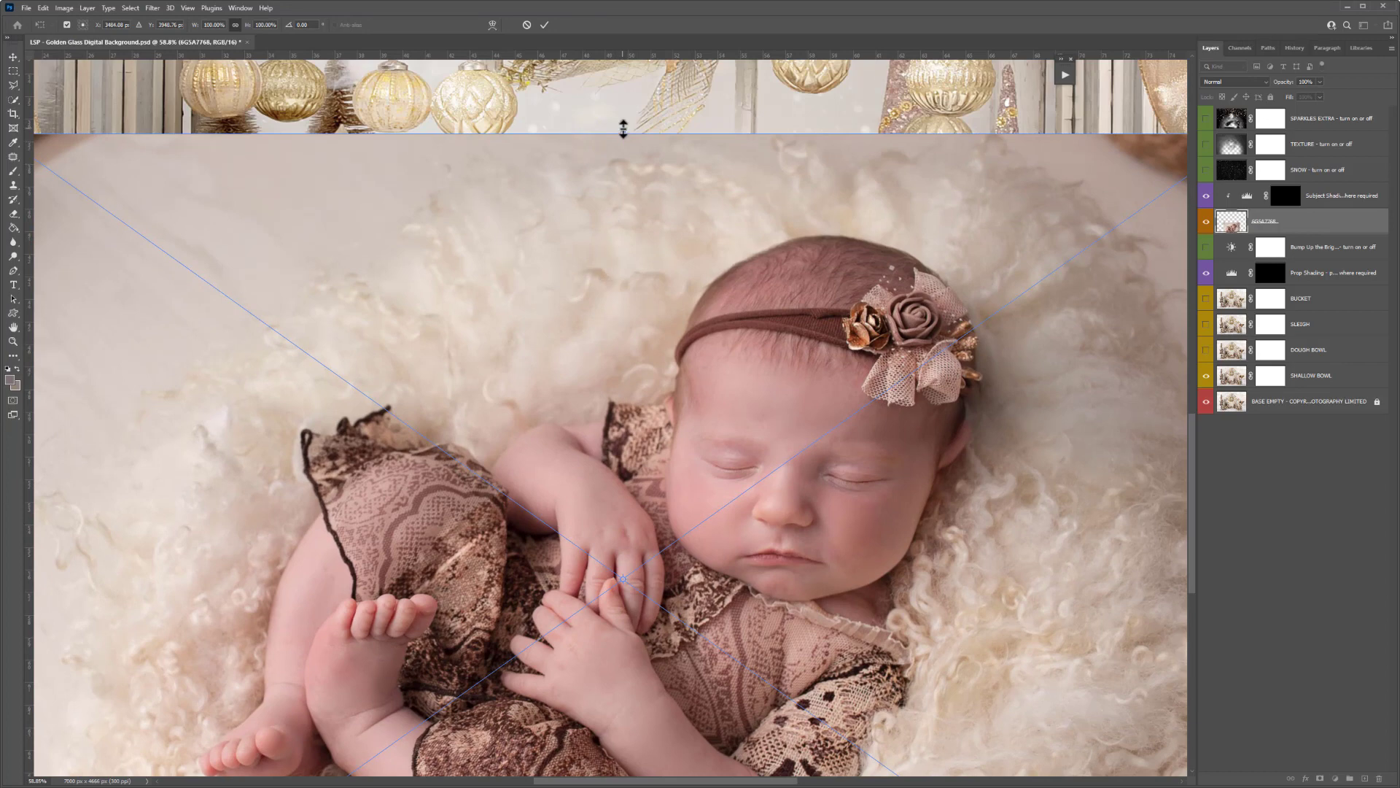
left_click_drag(623, 129, 625, 476)
left_click_drag(710, 577, 682, 262)
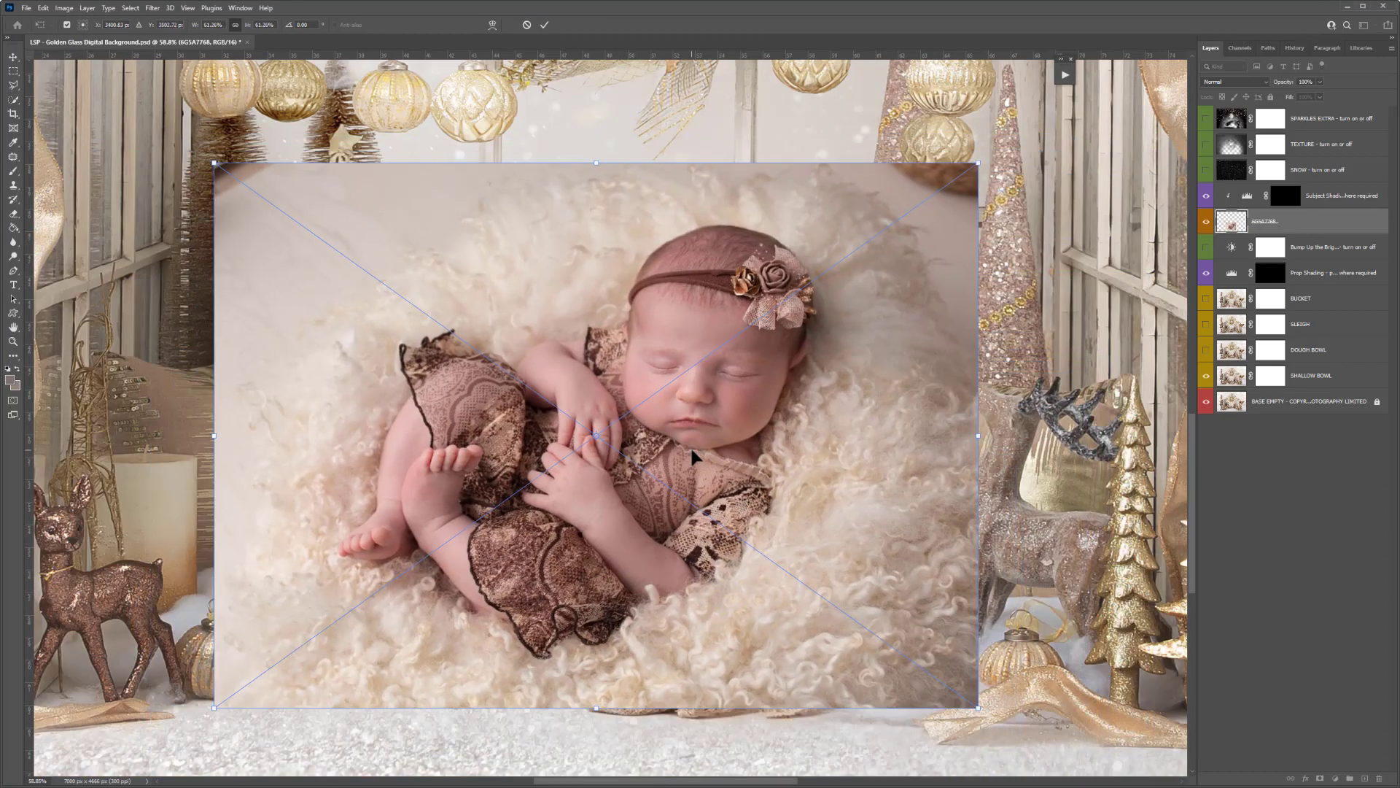
left_click_drag(666, 620, 788, 416)
left_click_drag(729, 335, 642, 548)
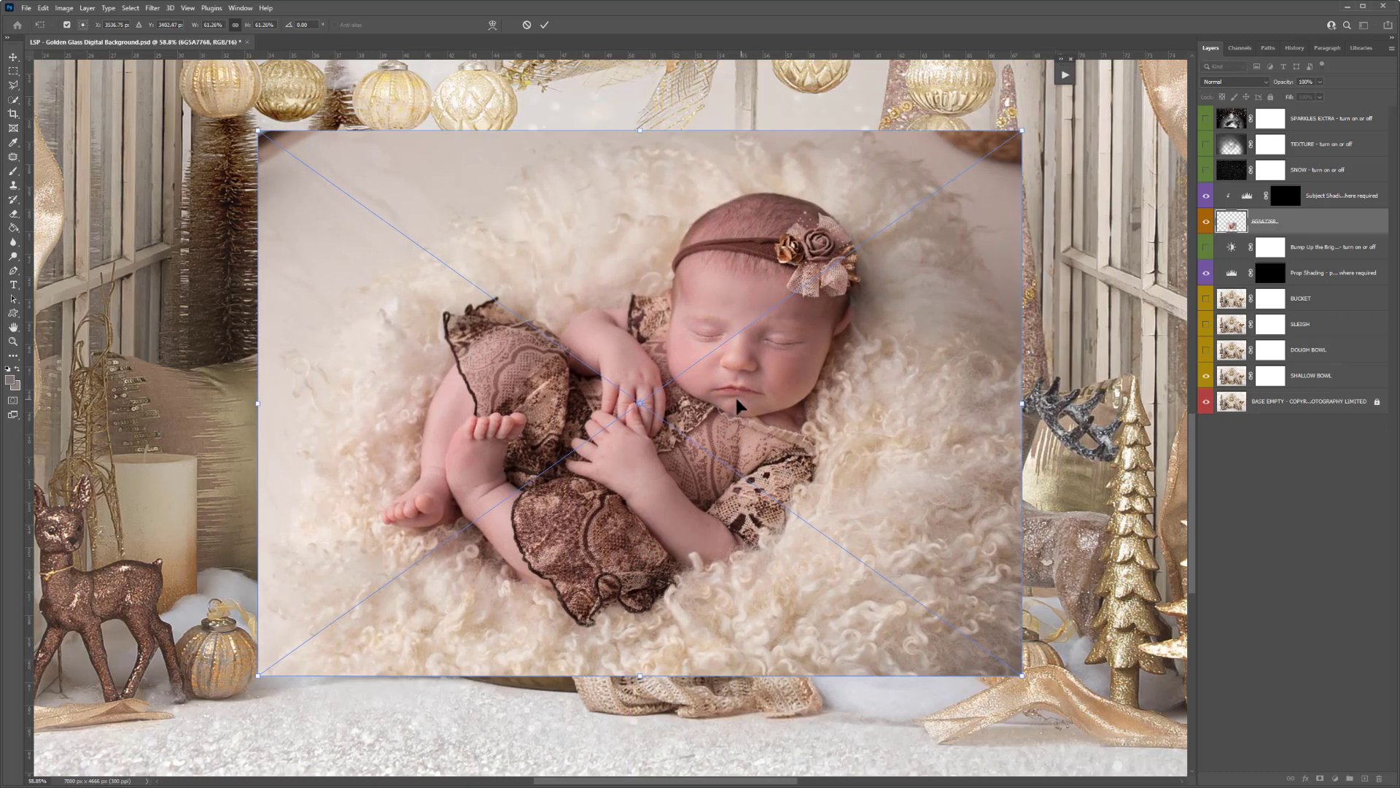
left_click_drag(736, 401, 736, 445)
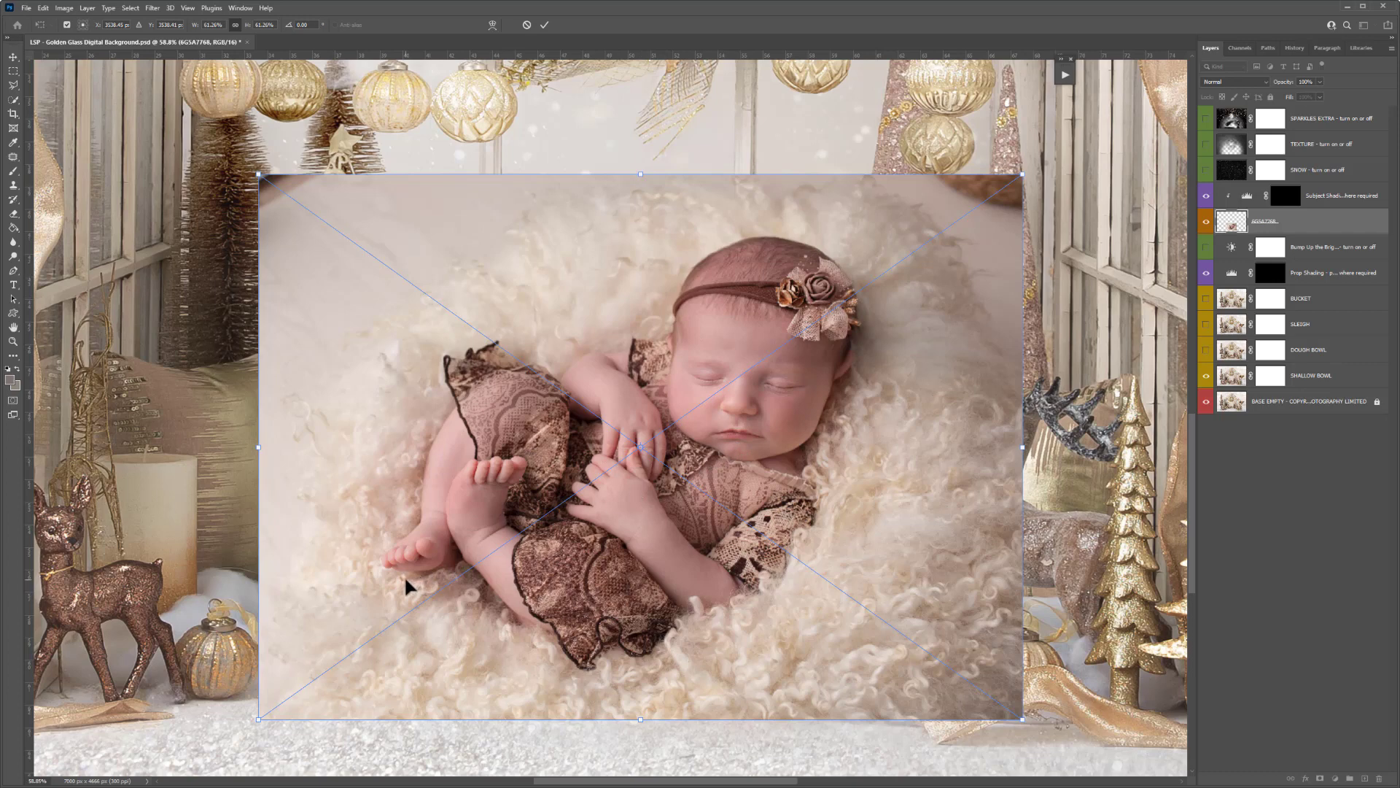
Step: Lower the placed newborn photo's opacity to about 52% for alignment with the bowl beneath
right_click(561, 295)
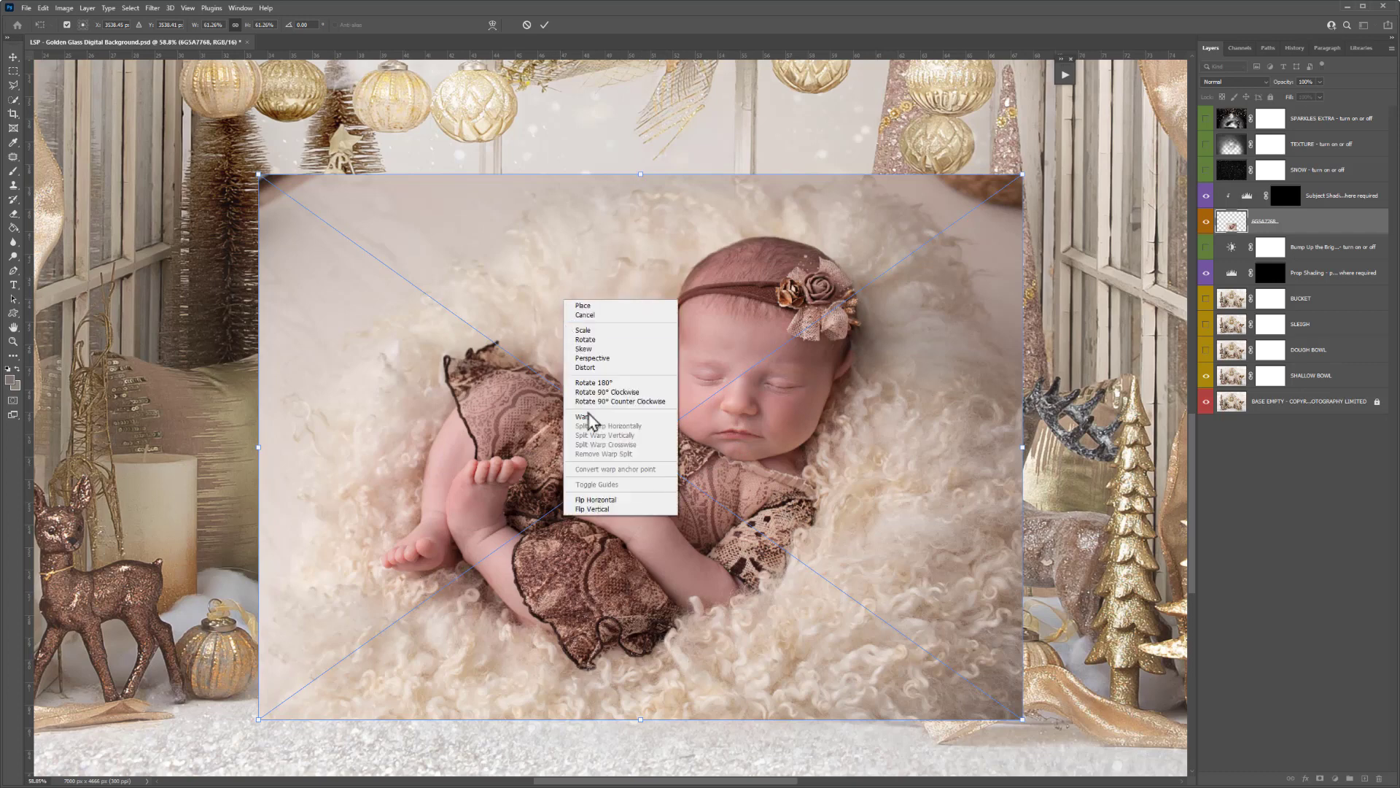
left_click(592, 257)
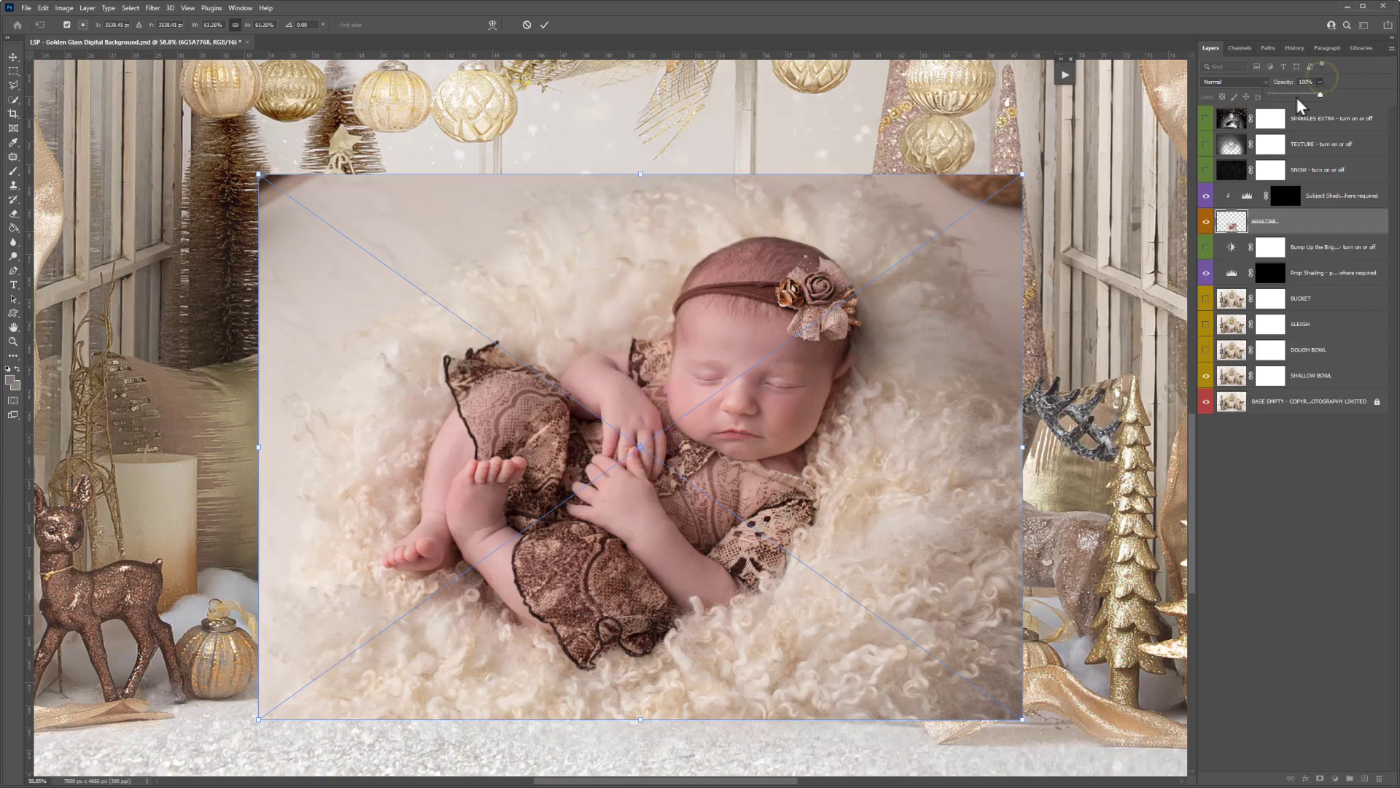
left_click(1297, 95)
Step: Scale the semi-transparent newborn photo to about 41%, rotate it about 16° clockwise and shift it over the bowl
left_click_drag(640, 174, 637, 261)
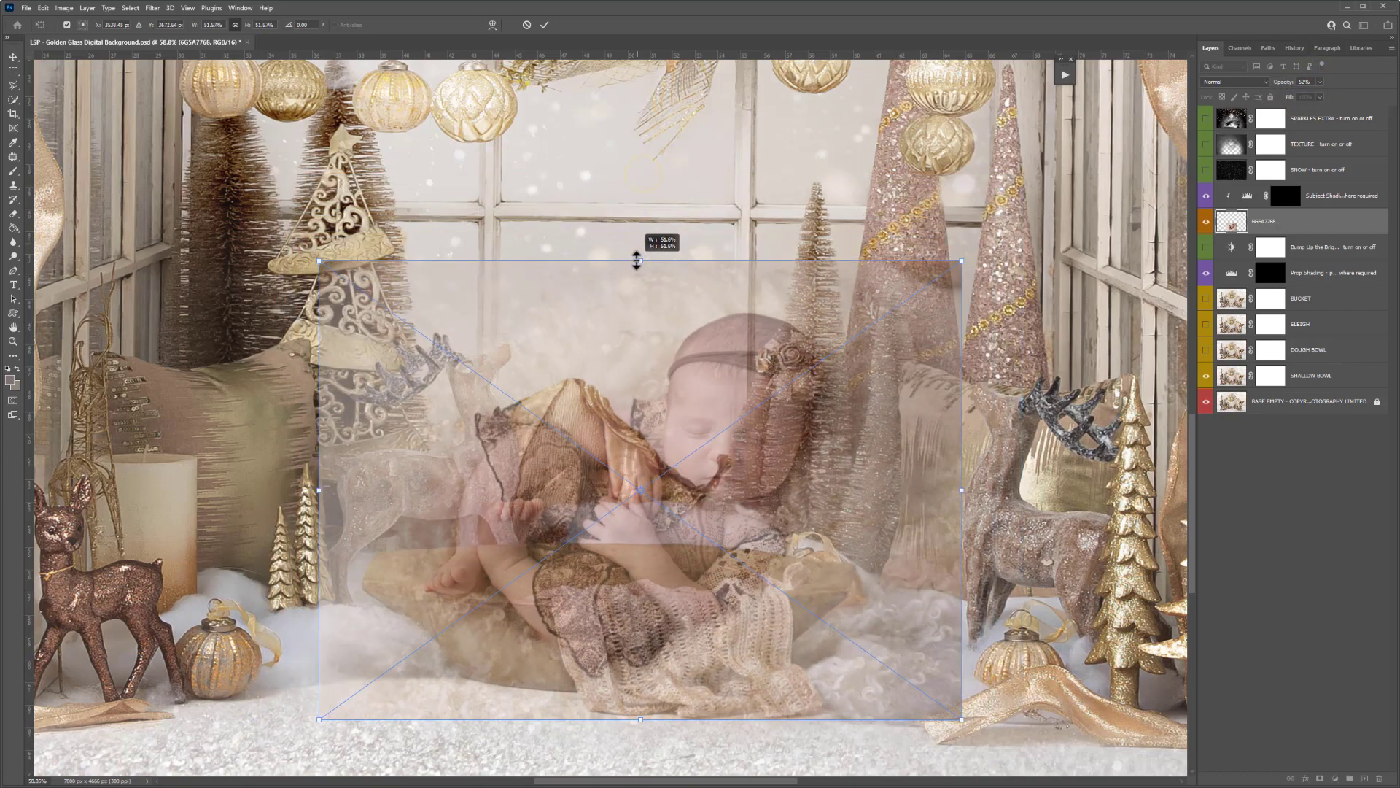
left_click_drag(722, 456, 704, 433)
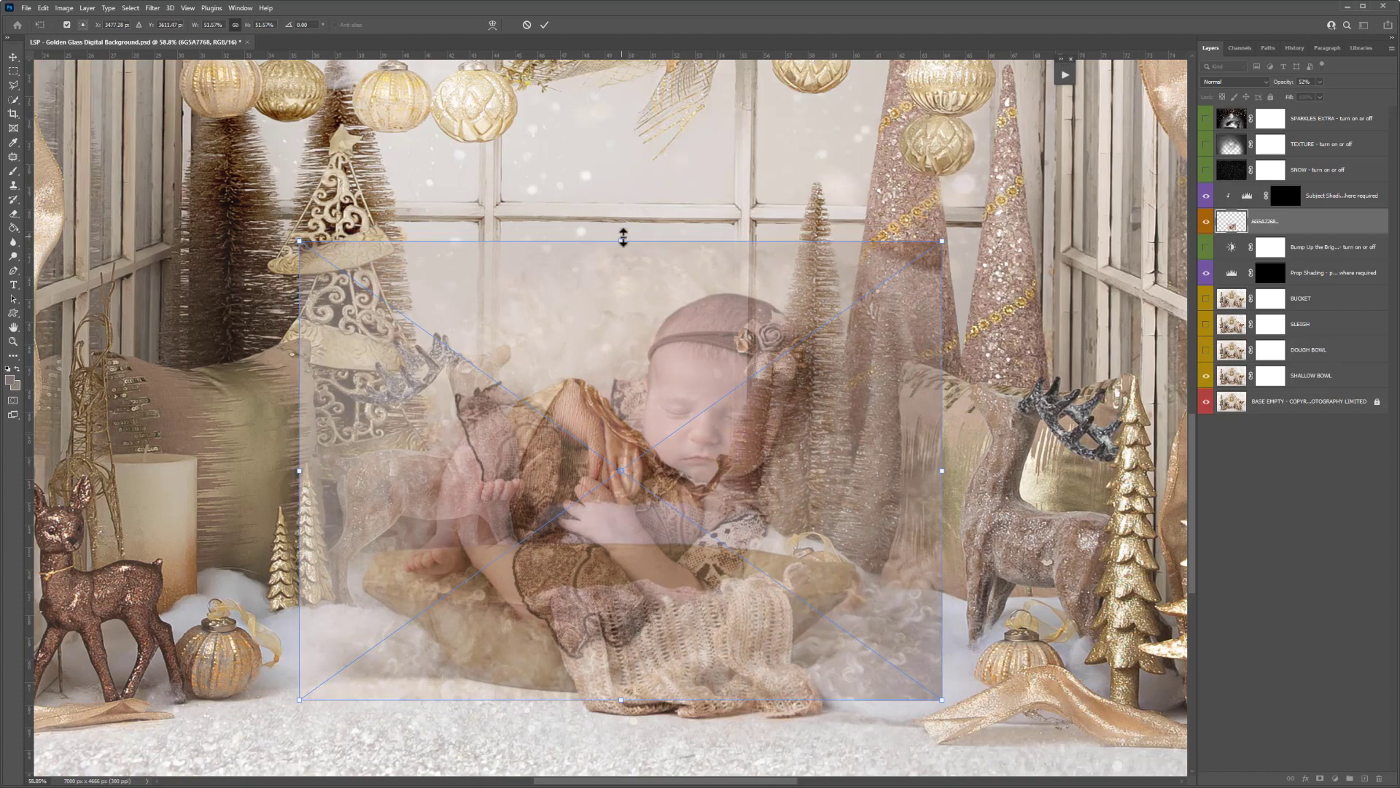
left_click_drag(623, 237, 642, 336)
left_click_drag(716, 275, 808, 490)
left_click_drag(778, 357, 757, 345)
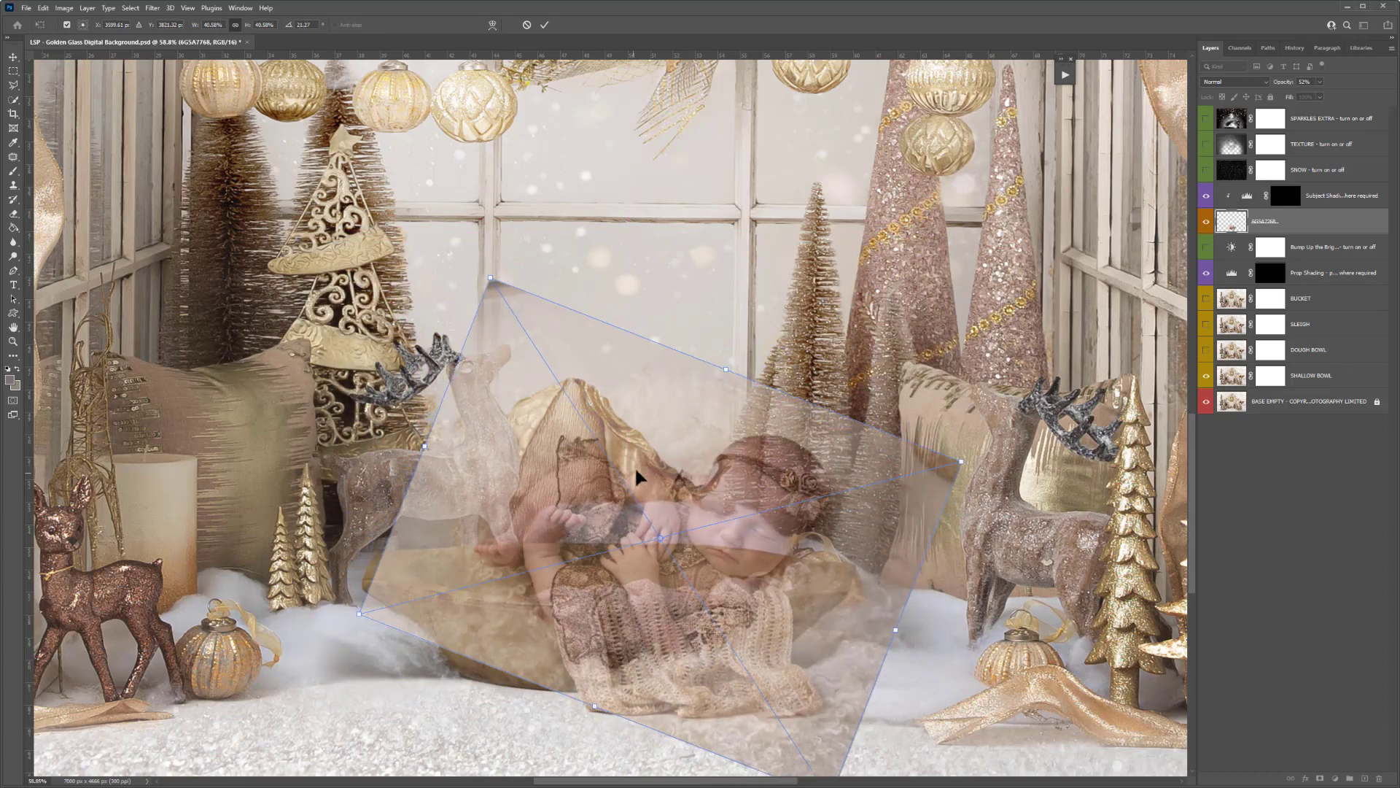
left_click_drag(636, 476, 620, 496)
left_click_drag(721, 355, 698, 347)
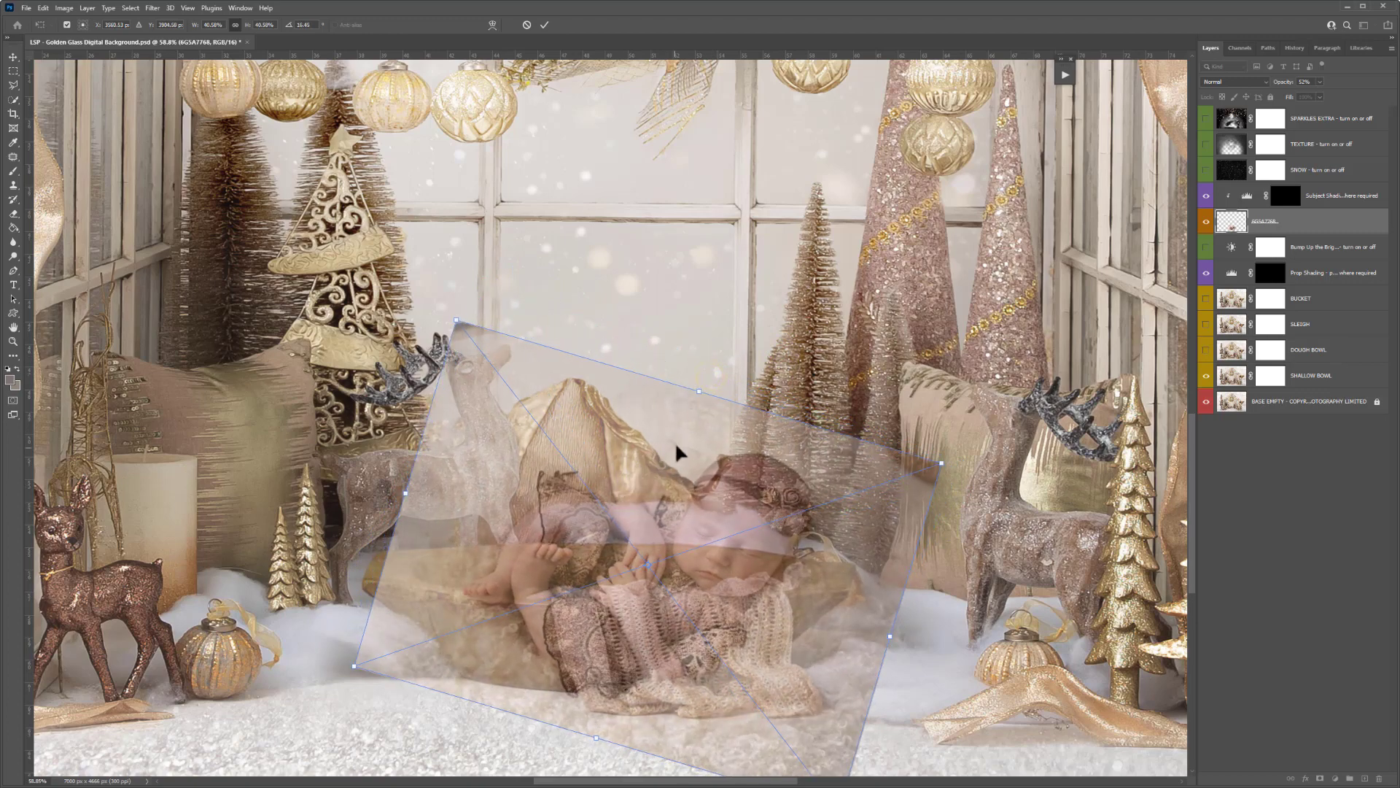
left_click_drag(676, 440, 626, 431)
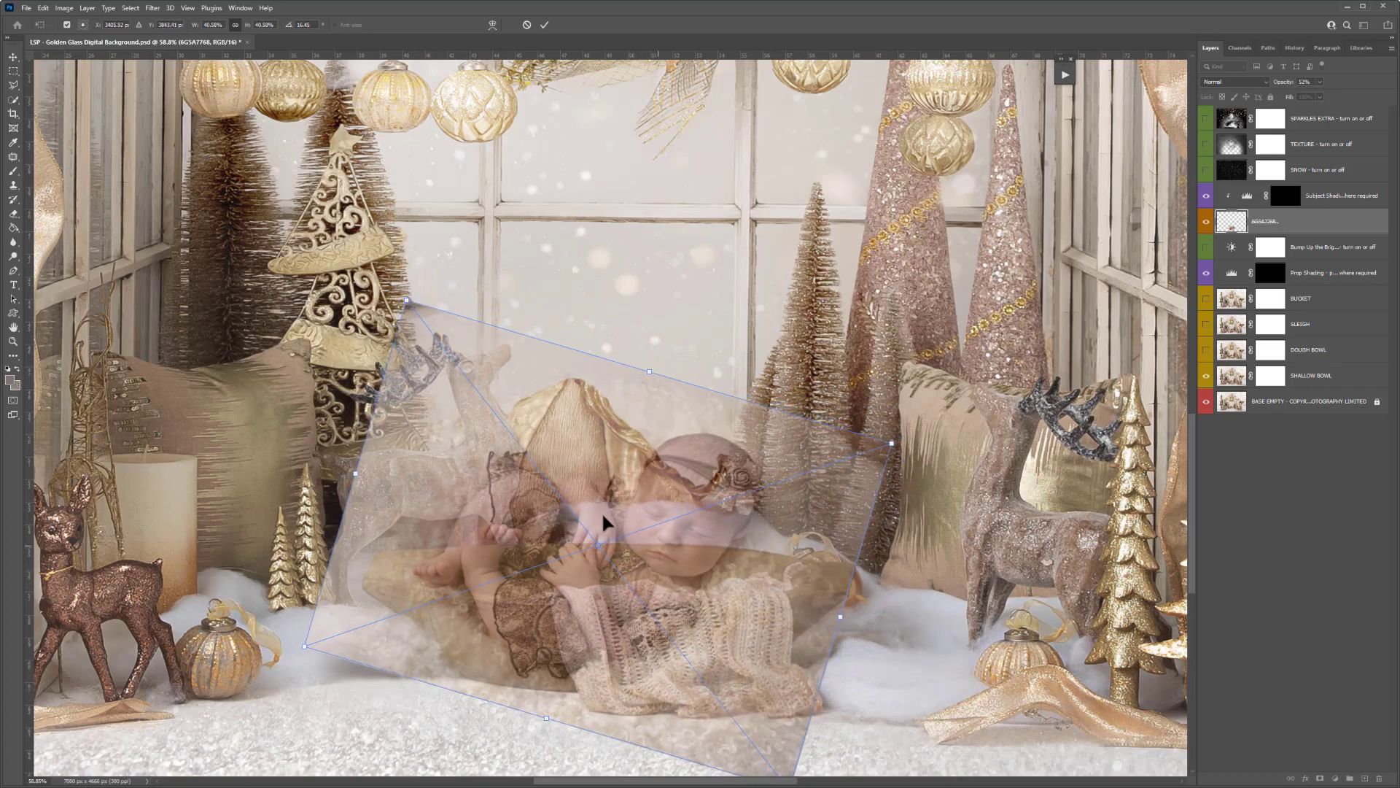
Step: Fine-tune the newborn's fit in the bowl to about 43% scale and 20° rotation, and commit the placement
left_click_drag(594, 542, 424, 575)
mouse_move(888, 532)
left_mouse_down()
mouse_move(890, 482)
mouse_move(895, 553)
left_mouse_up()
left_click_drag(898, 465, 885, 398)
key("Return")
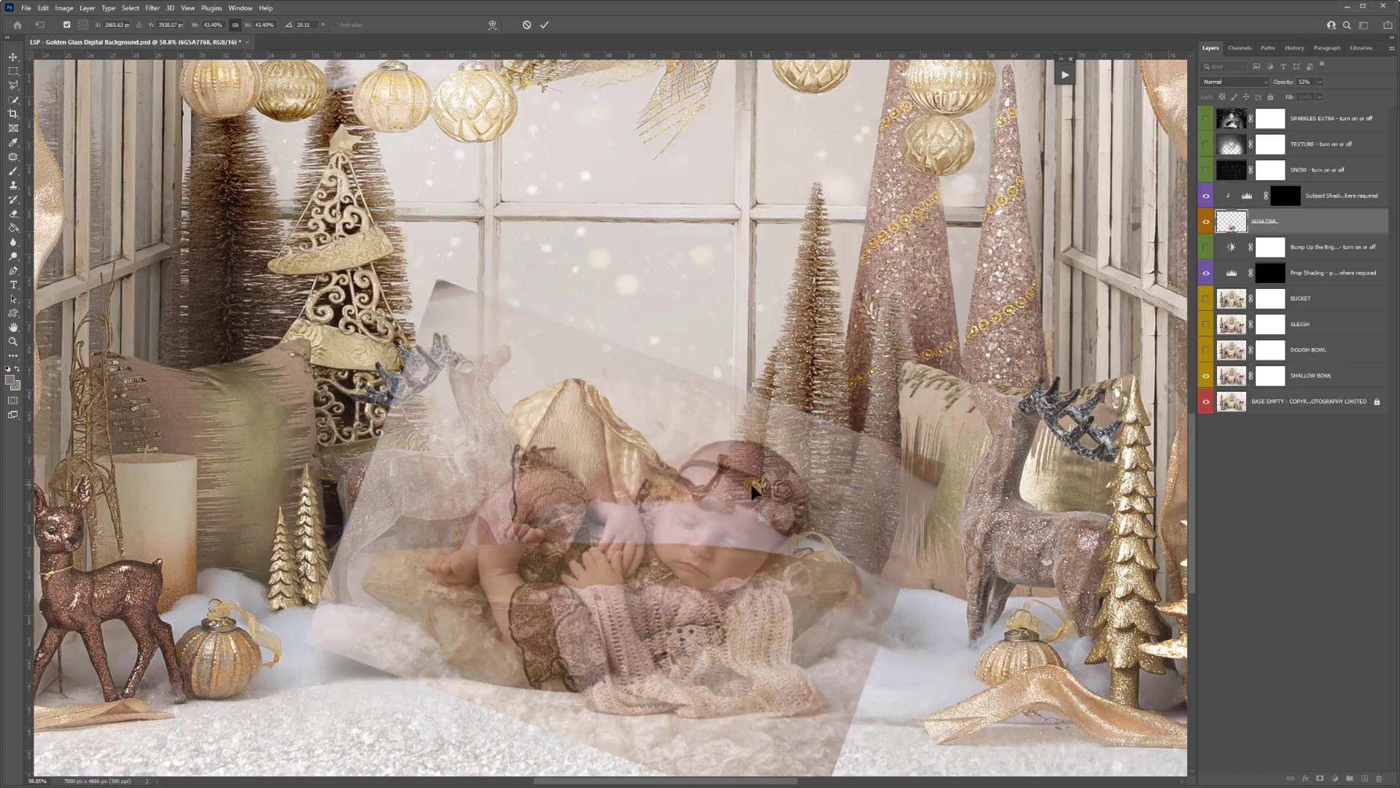
Step: Set the placed newborn photo's layer opacity back to 100%
key("z")
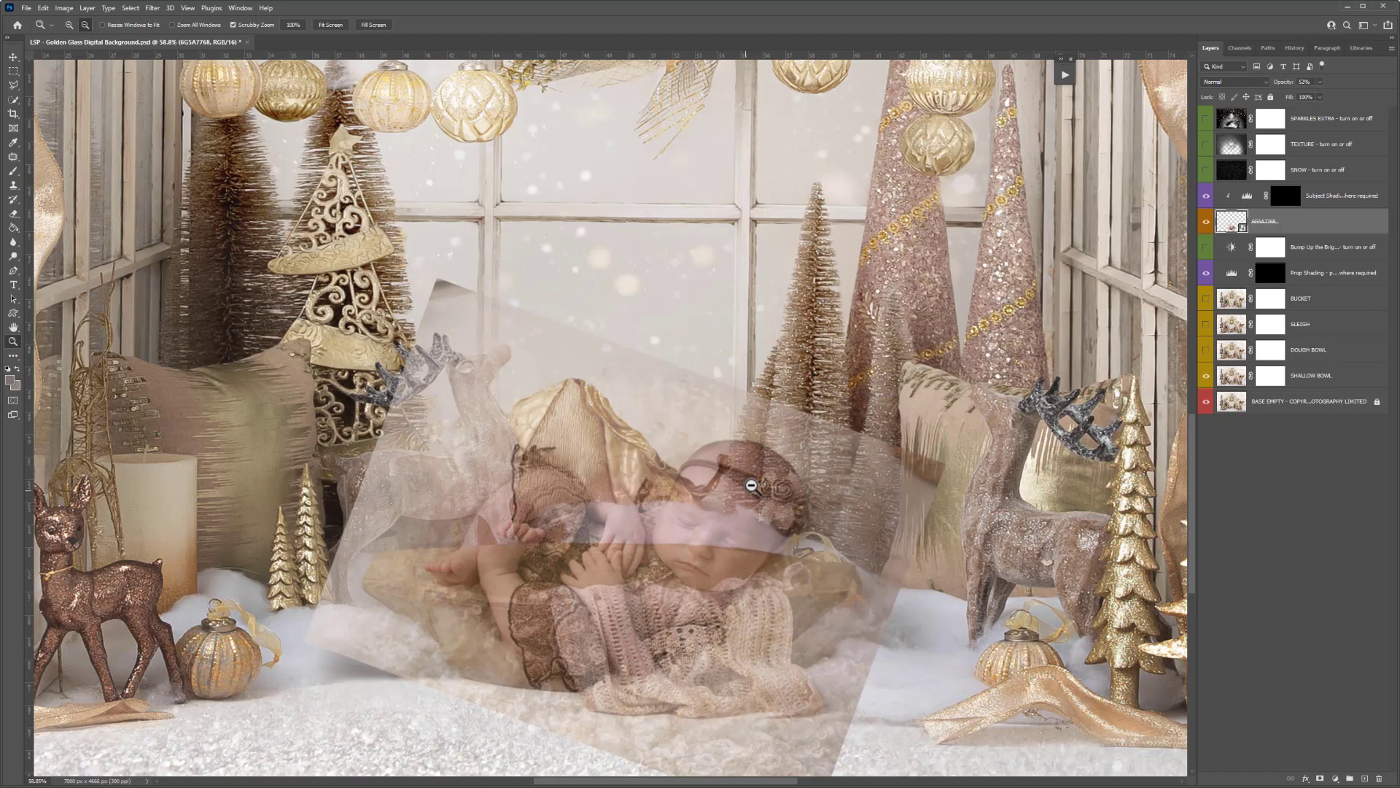
left_click(1319, 82)
left_click_drag(1319, 96, 1370, 99)
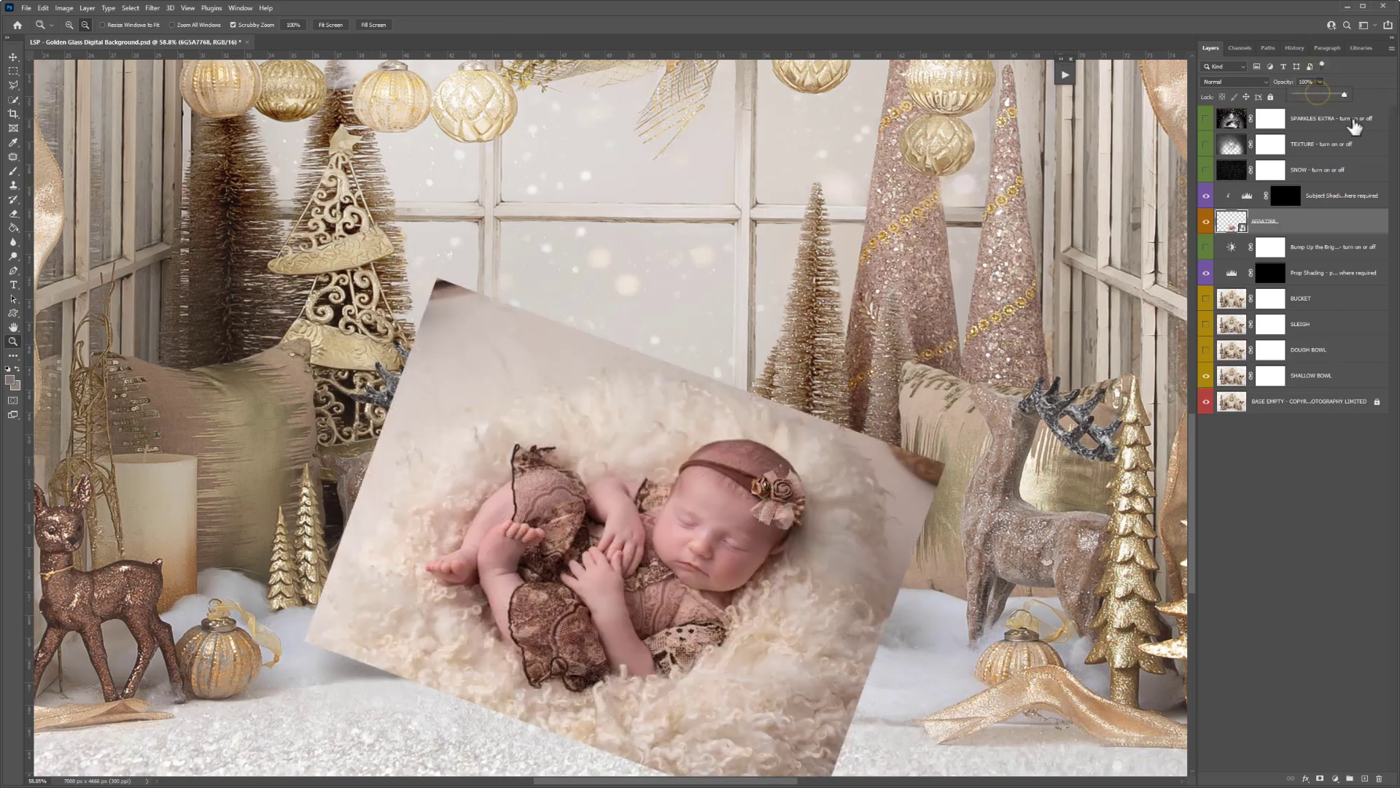
Step: Add a layer mask to the newborn photo layer and invert it to black
left_click(1275, 223)
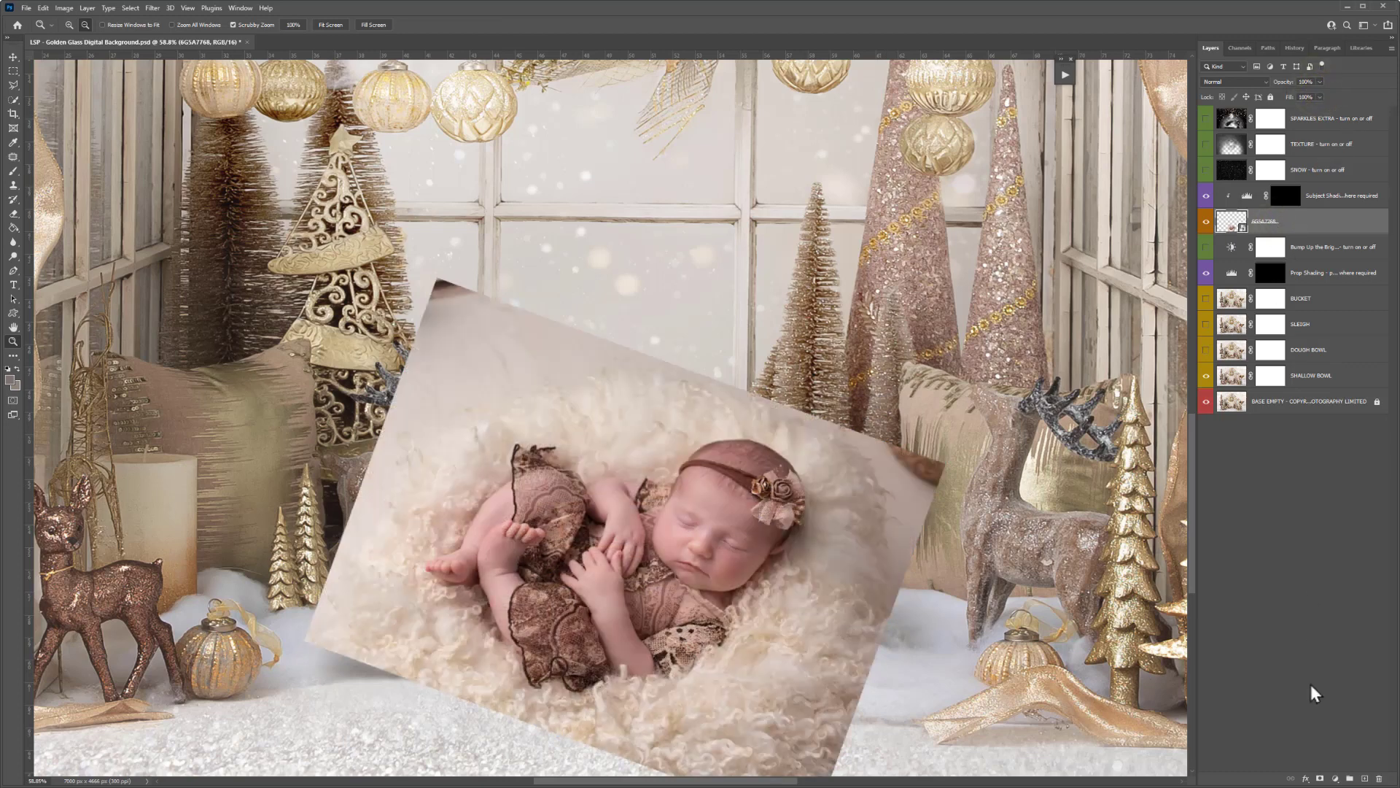
left_click(1321, 779)
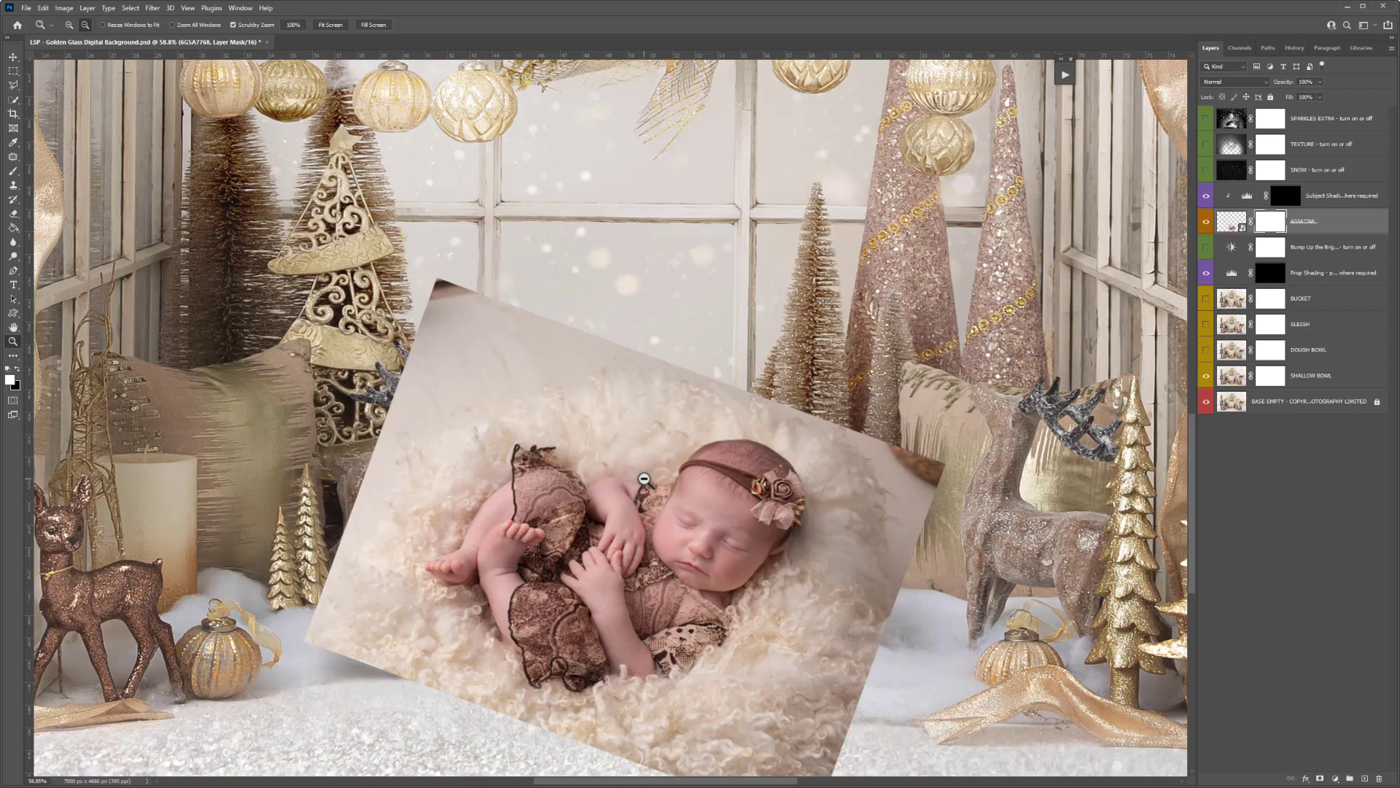
key("ctrl+i")
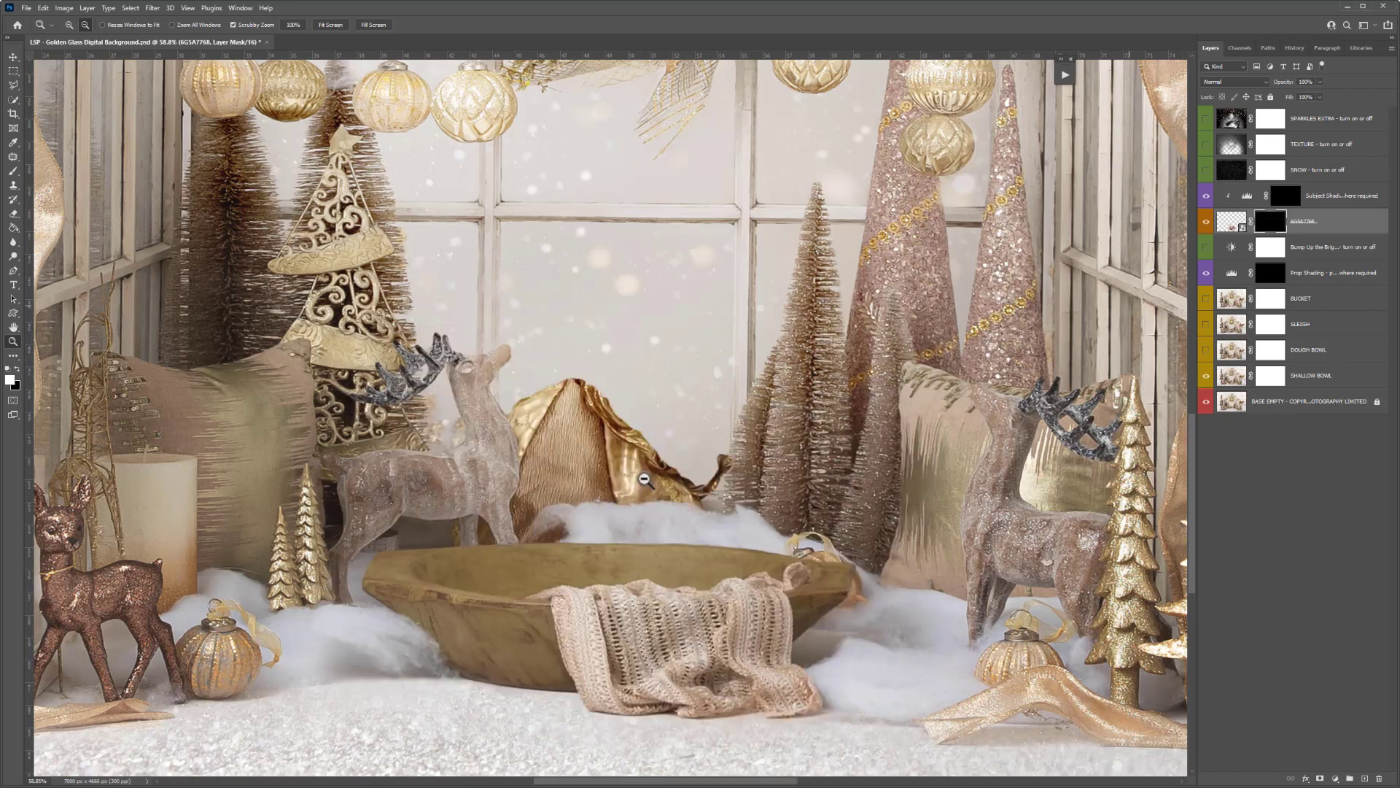
Step: Set up the Brush tool for mask painting with 50% flow and about 60% hardness
left_click(13, 173)
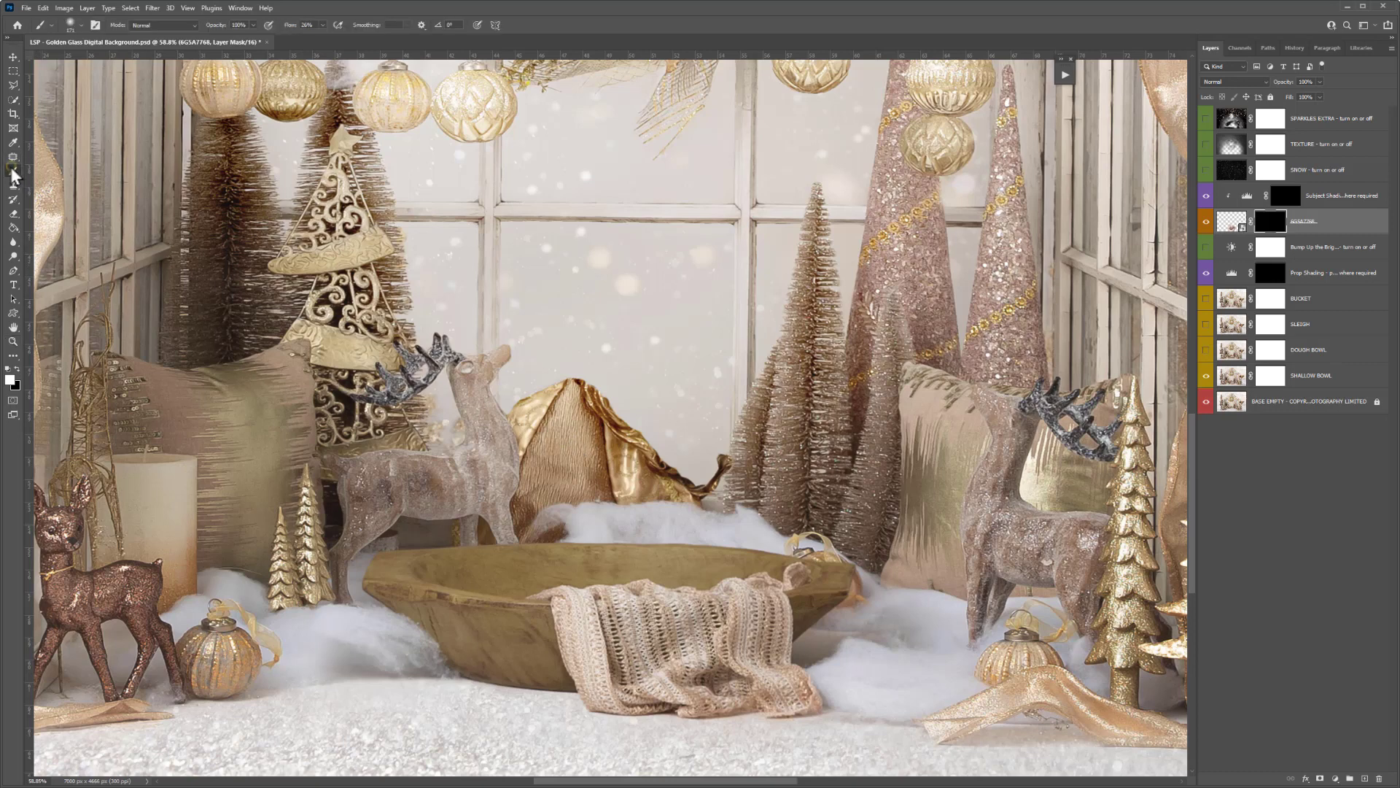
left_click_drag(315, 25, 293, 25)
type("50")
right_click(647, 426)
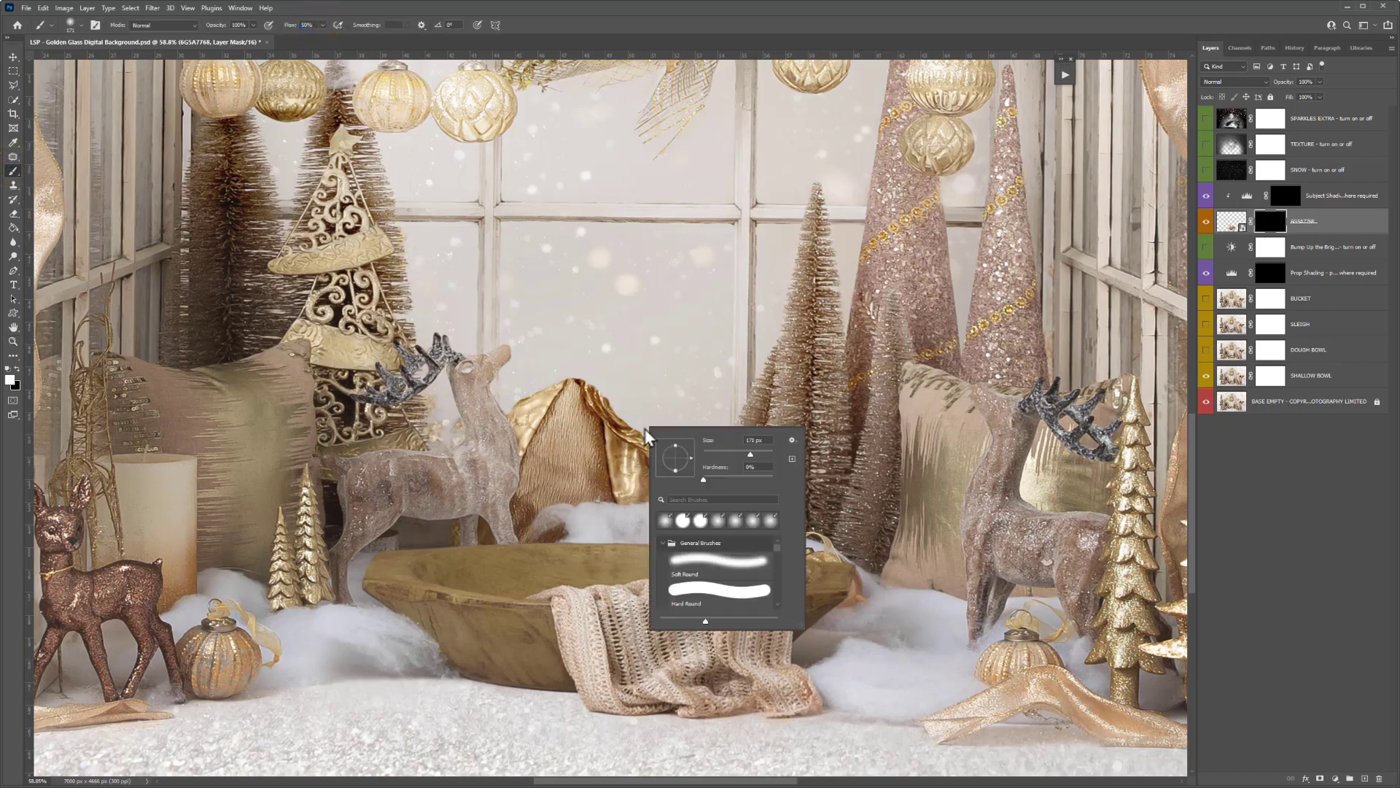
left_click_drag(722, 480, 740, 481)
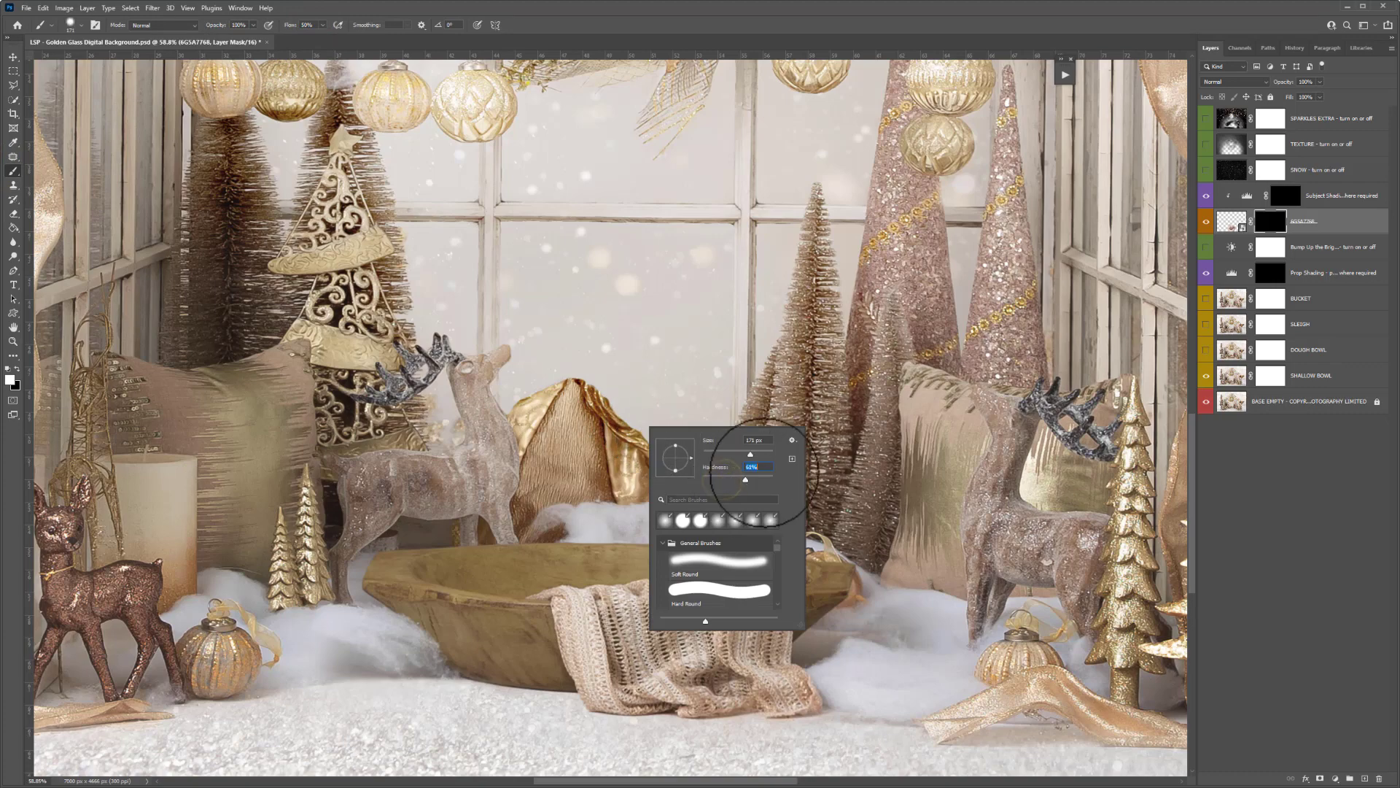
key("Return")
Step: Paint white on the newborn layer's mask to reveal the baby's head, body, hands and feet inside the bowl
scroll(678, 598, "up", 4)
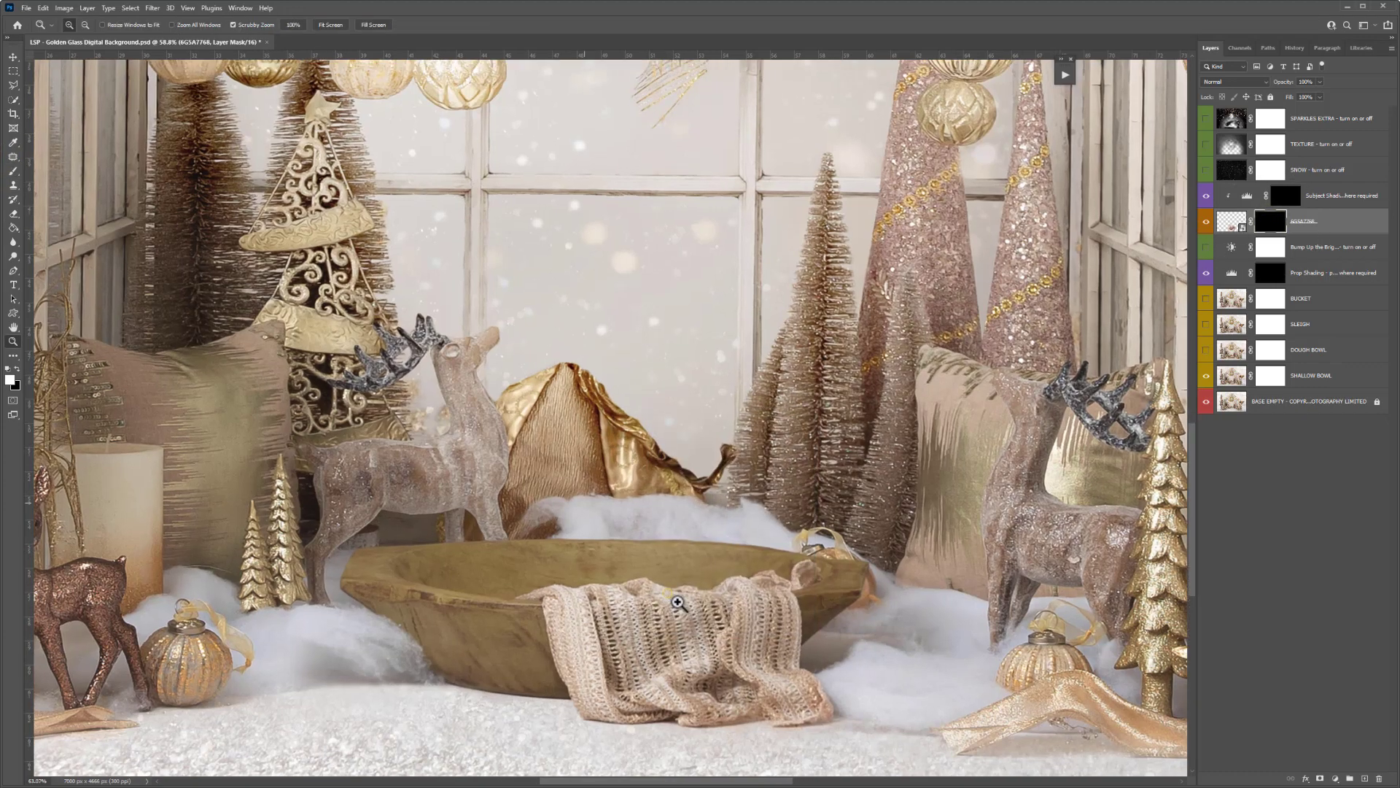
right_click(751, 517)
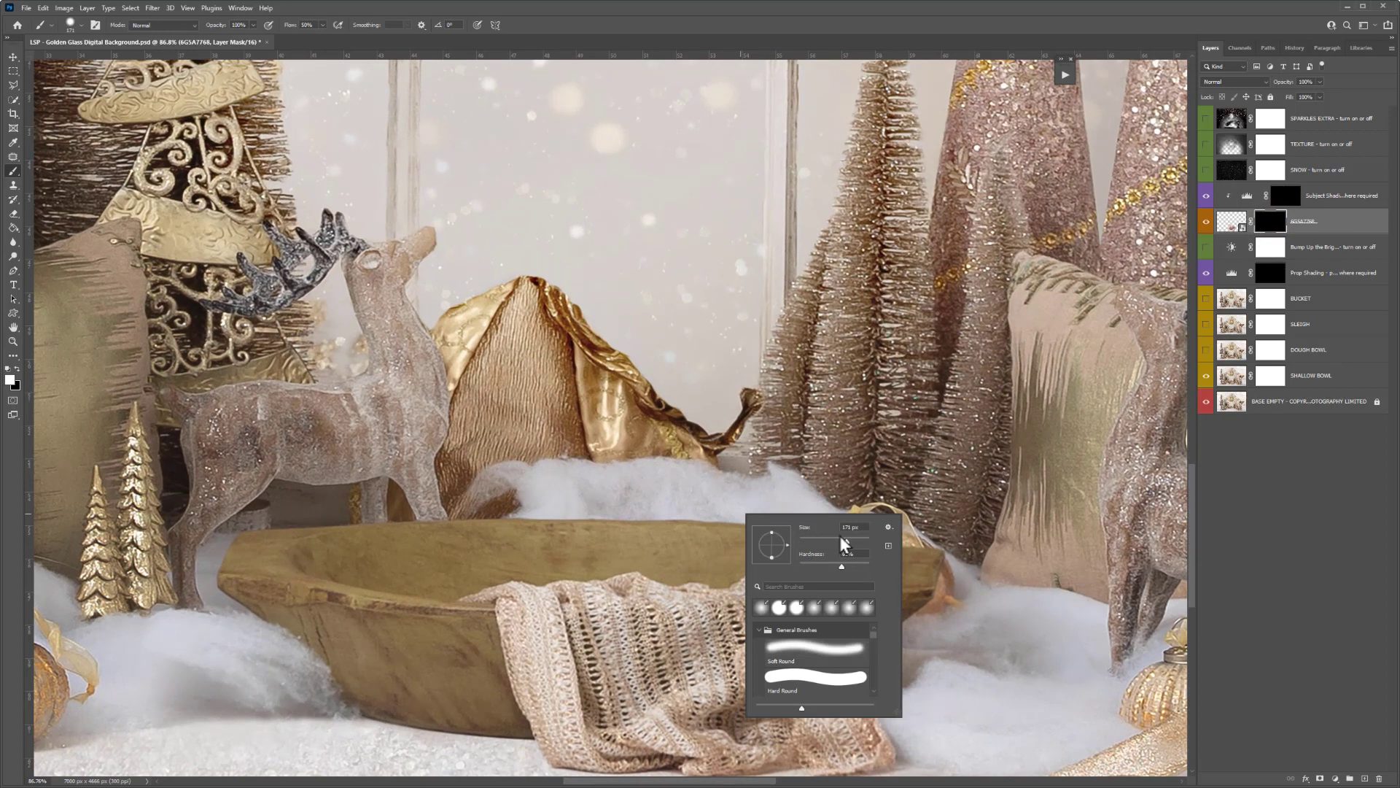
key("Return")
mouse_move(735, 523)
left_mouse_down()
mouse_move(751, 525)
mouse_move(712, 563)
mouse_move(581, 553)
left_mouse_up()
right_click(611, 562)
left_click_drag(695, 607, 723, 607)
key("Return")
mouse_move(602, 552)
left_mouse_down()
mouse_move(730, 560)
mouse_move(814, 535)
mouse_move(463, 574)
mouse_move(313, 550)
mouse_move(695, 490)
mouse_move(789, 508)
mouse_move(814, 478)
mouse_move(812, 525)
mouse_move(836, 520)
mouse_move(845, 472)
mouse_move(851, 485)
mouse_move(831, 402)
mouse_move(751, 370)
mouse_move(669, 466)
mouse_move(789, 437)
mouse_move(812, 485)
mouse_move(798, 525)
mouse_move(723, 553)
mouse_move(767, 567)
mouse_move(790, 526)
mouse_move(814, 580)
mouse_move(802, 595)
mouse_move(704, 612)
mouse_move(788, 574)
mouse_move(732, 596)
mouse_move(737, 557)
mouse_move(722, 563)
mouse_move(801, 539)
mouse_move(702, 552)
left_mouse_up()
key("x")
key("x")
key("x")
key("x")
mouse_move(667, 453)
left_mouse_down()
mouse_move(679, 465)
mouse_move(598, 439)
mouse_move(534, 472)
mouse_move(534, 421)
mouse_move(406, 422)
mouse_move(485, 391)
mouse_move(409, 452)
mouse_move(670, 423)
mouse_move(741, 393)
mouse_move(768, 421)
mouse_move(720, 452)
left_mouse_up()
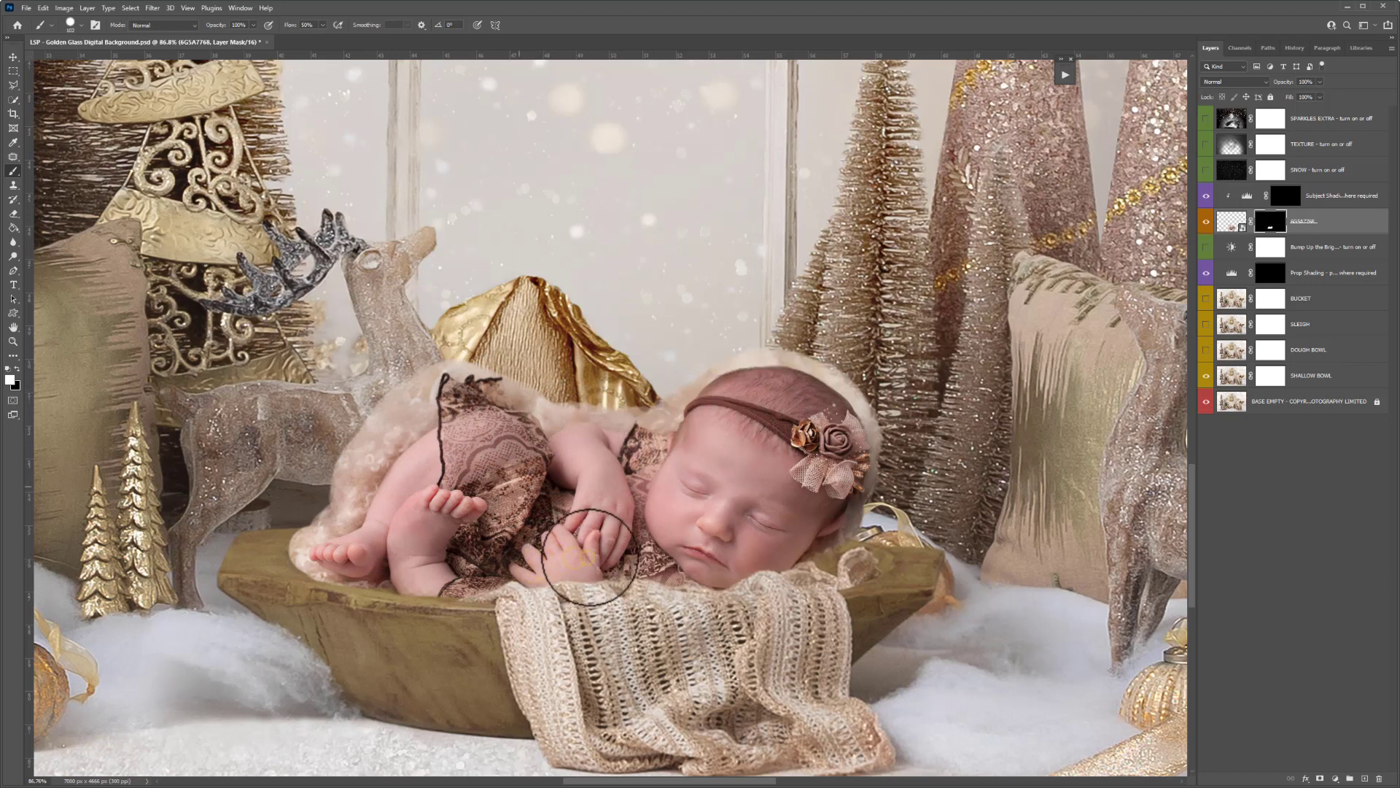
Step: Paint black on the mask with a brush reduced to 59 px to hide the blanket around the back of the newborn's head
key("x")
mouse_move(827, 519)
left_mouse_down()
mouse_move(874, 516)
mouse_move(825, 569)
left_mouse_up()
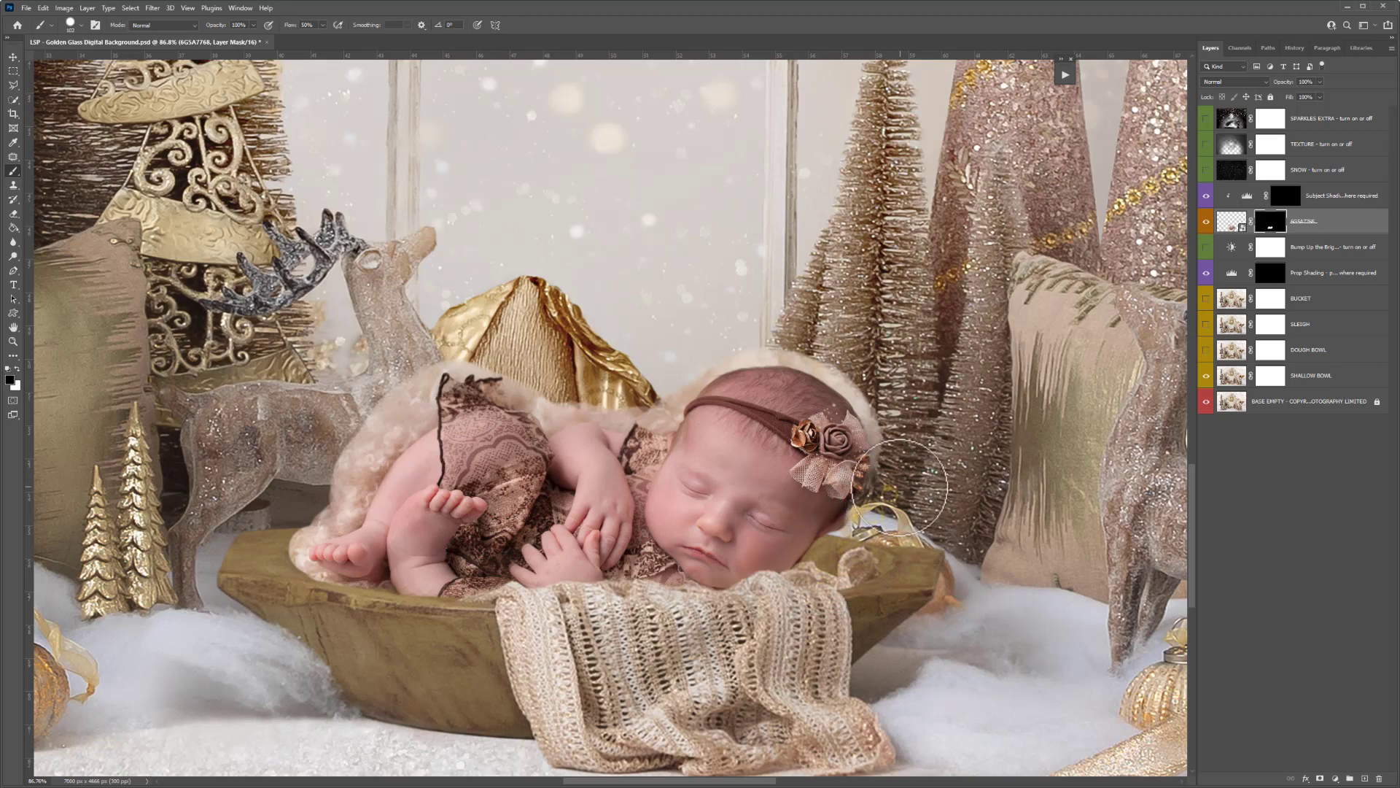
right_click(907, 482)
left_click_drag(987, 512, 977, 512)
mouse_move(879, 485)
left_mouse_down()
mouse_move(853, 388)
mouse_move(870, 412)
mouse_move(915, 425)
left_mouse_up()
right_click(841, 392)
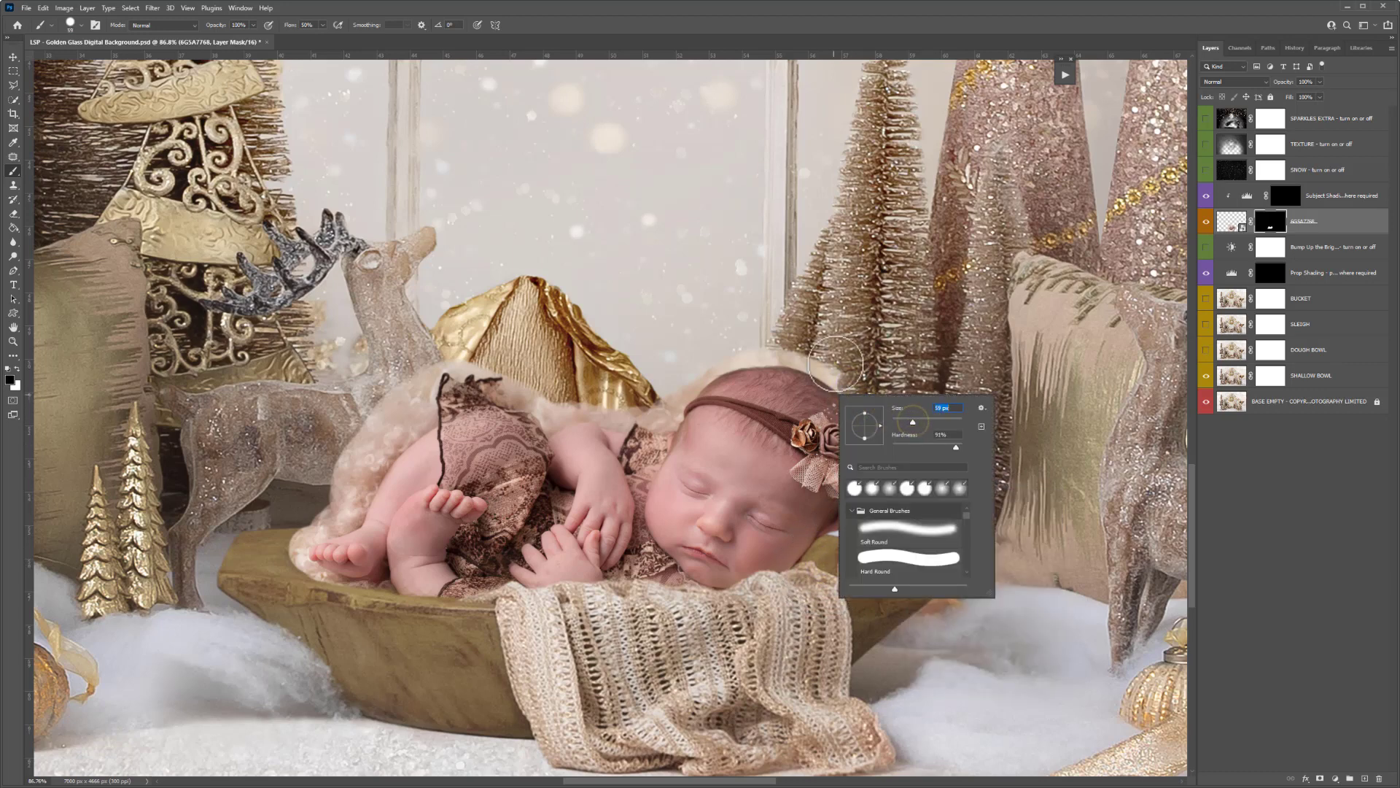
mouse_move(833, 363)
left_mouse_down()
mouse_move(853, 389)
mouse_move(768, 350)
mouse_move(788, 355)
left_mouse_up()
Step: Raise the brush hardness to 90% and clean the mask edge along the top of the newborn's head
right_click(784, 382)
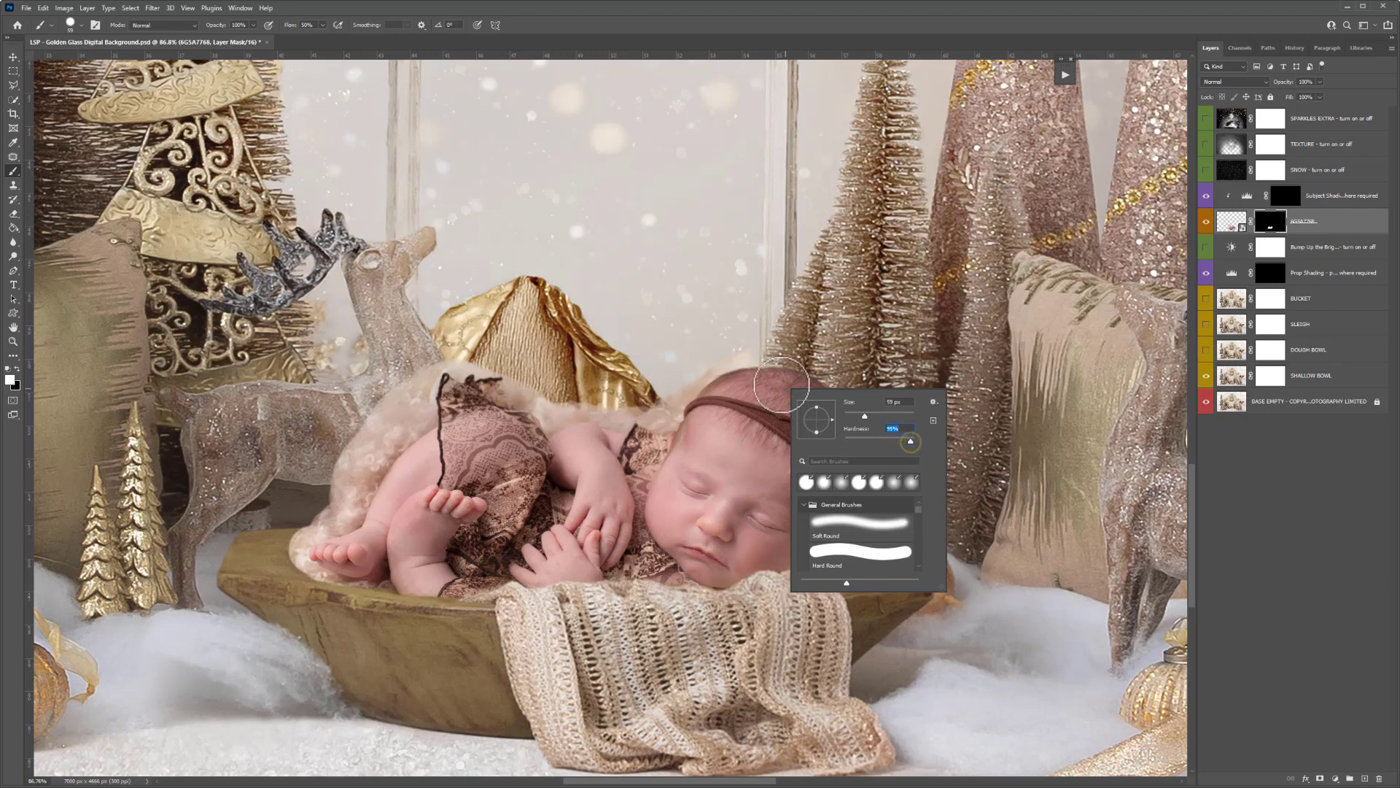
key("Escape")
key("x")
mouse_move(755, 355)
left_mouse_down()
mouse_move(725, 350)
mouse_move(694, 373)
mouse_move(719, 360)
mouse_move(779, 381)
left_mouse_up()
key("x")
key("x")
Step: Mask out the blanket between the newborn's head and upper arm so the gold fabric shows behind
left_click_drag(686, 385, 648, 416)
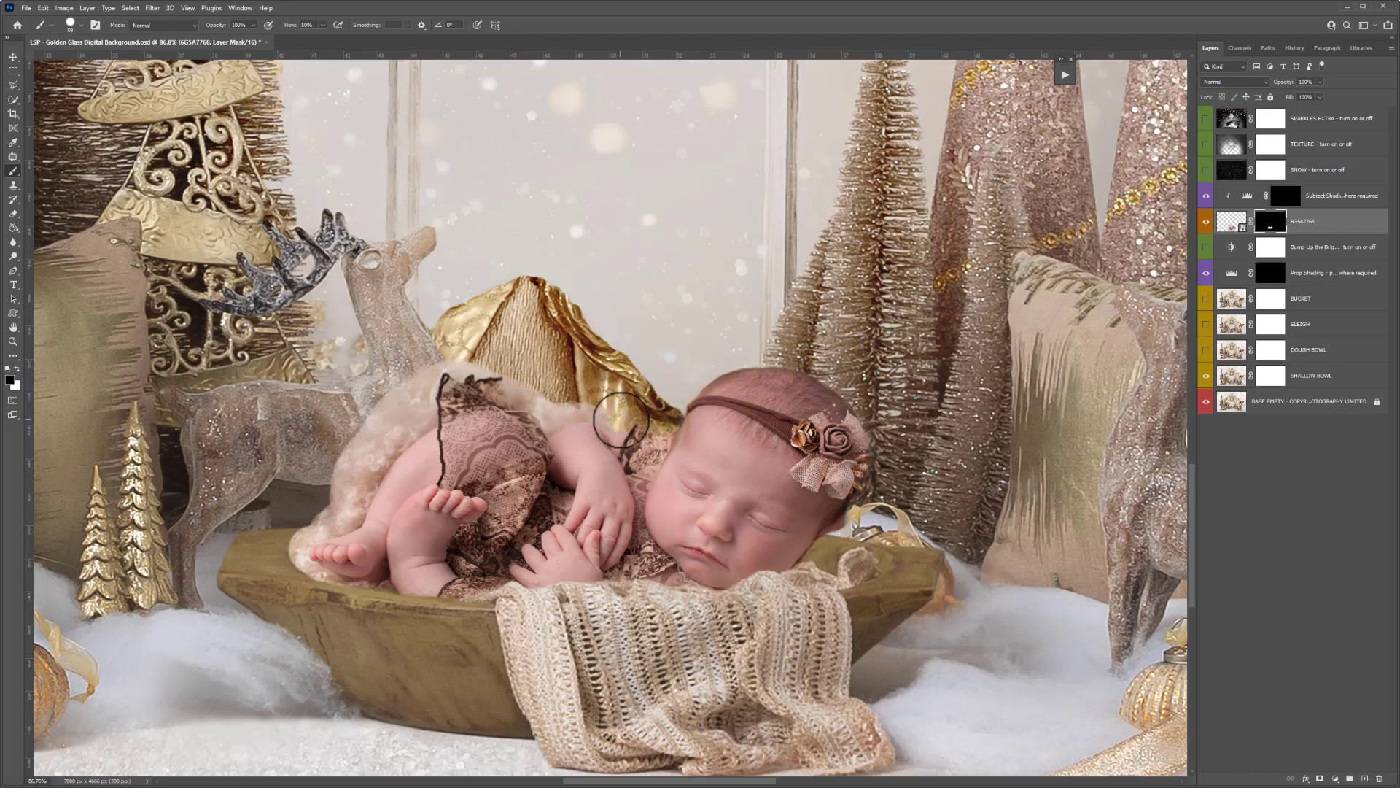
key("x")
left_click_drag(635, 423, 607, 442)
key("x")
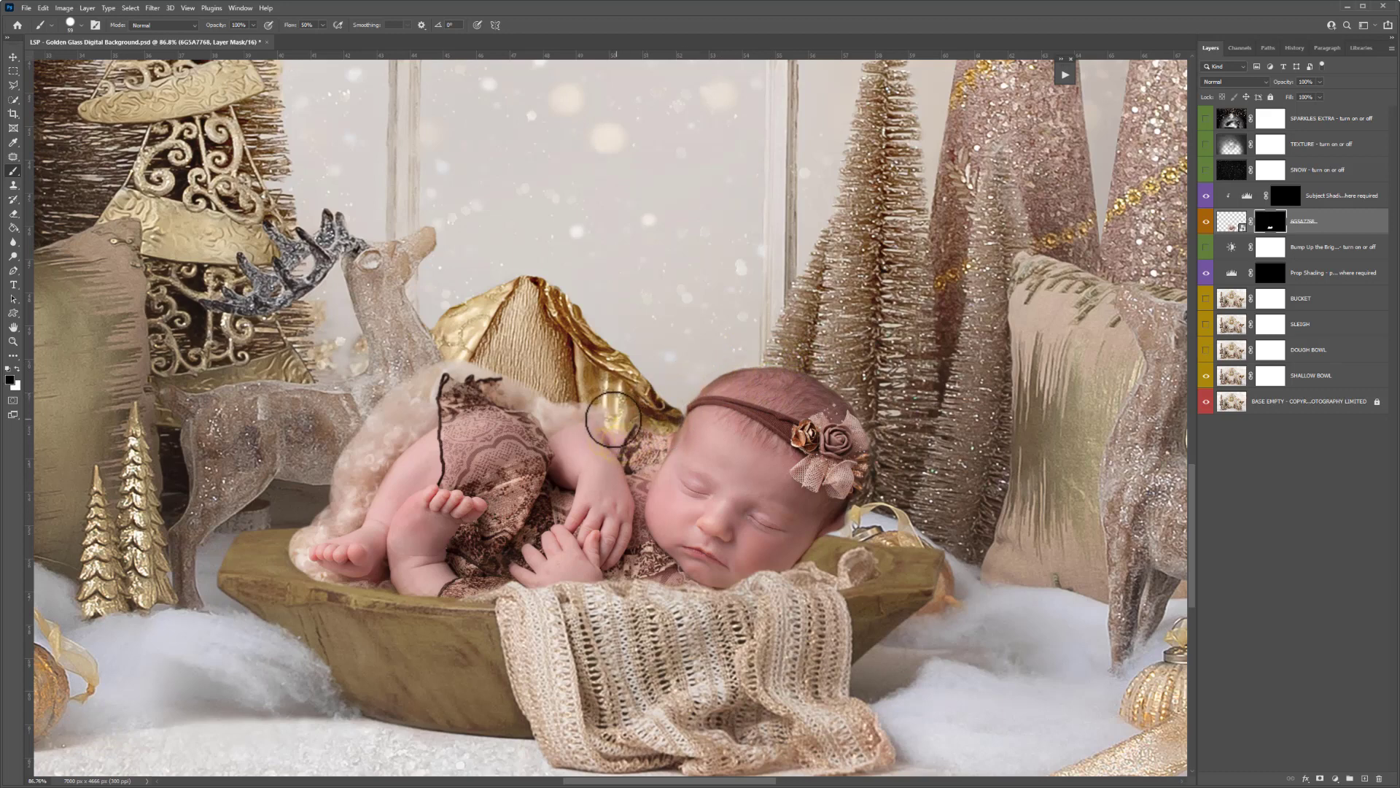
Step: Hide the blanket above the newborn's arm and beside the lace outfit using a small brush starting at 10 px
right_click(572, 425)
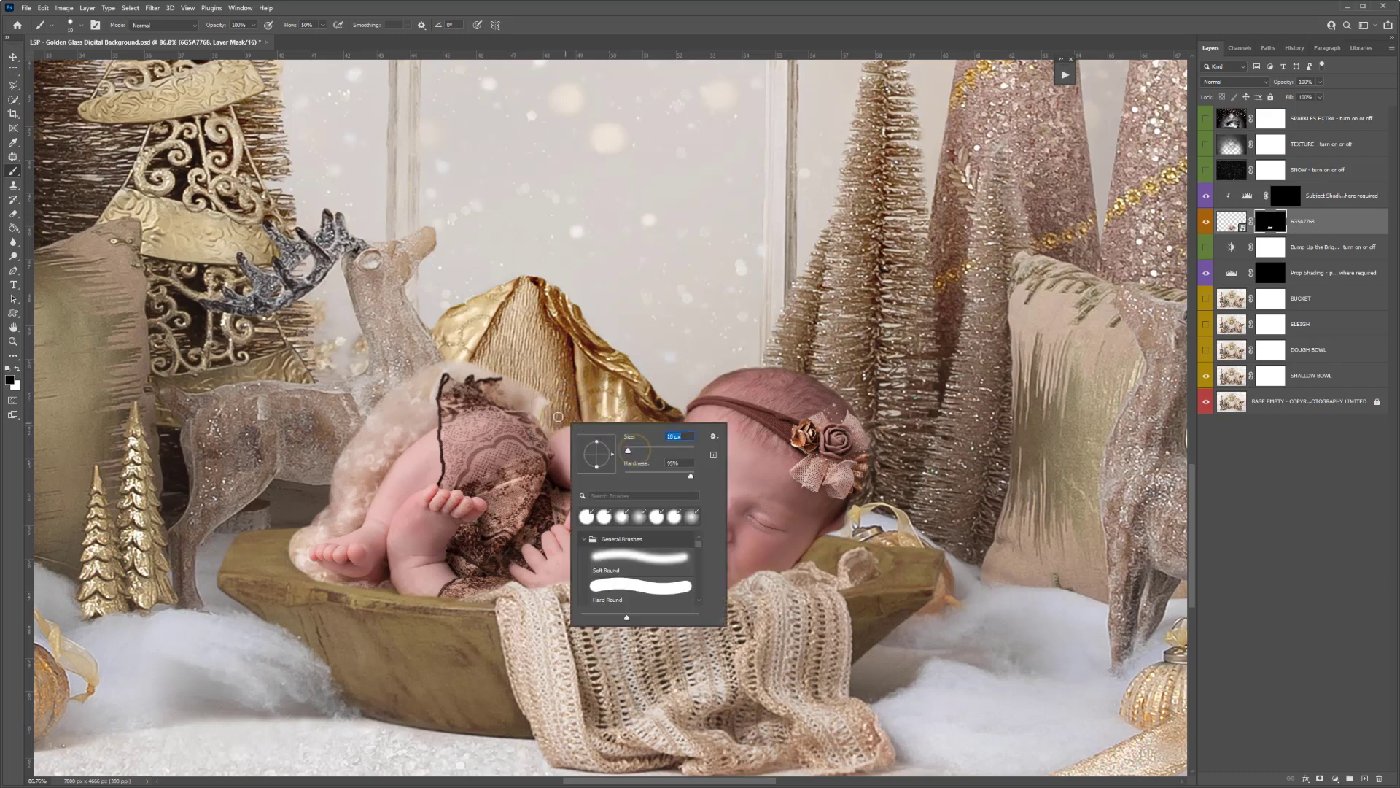
key("Return")
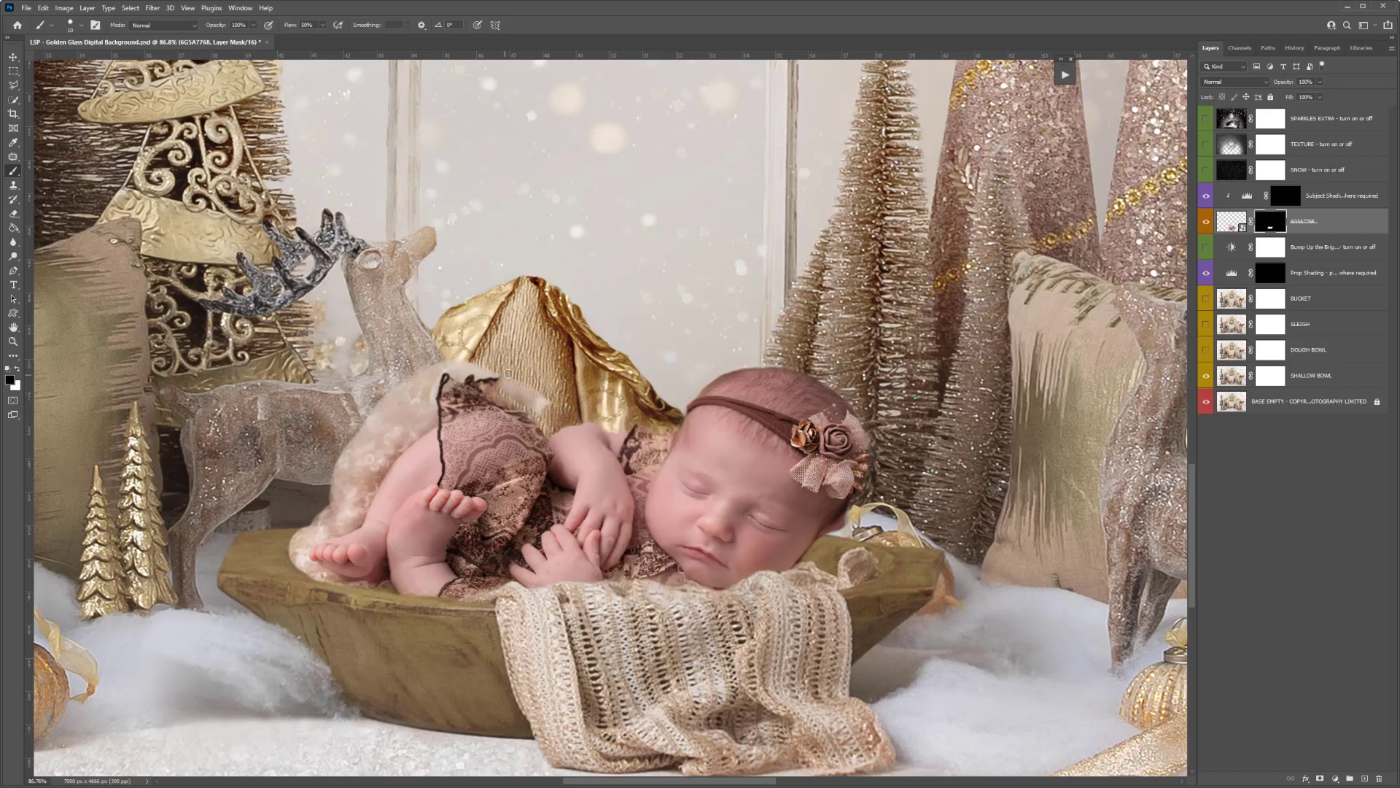
right_click(508, 373)
left_click(580, 401)
left_click(508, 371)
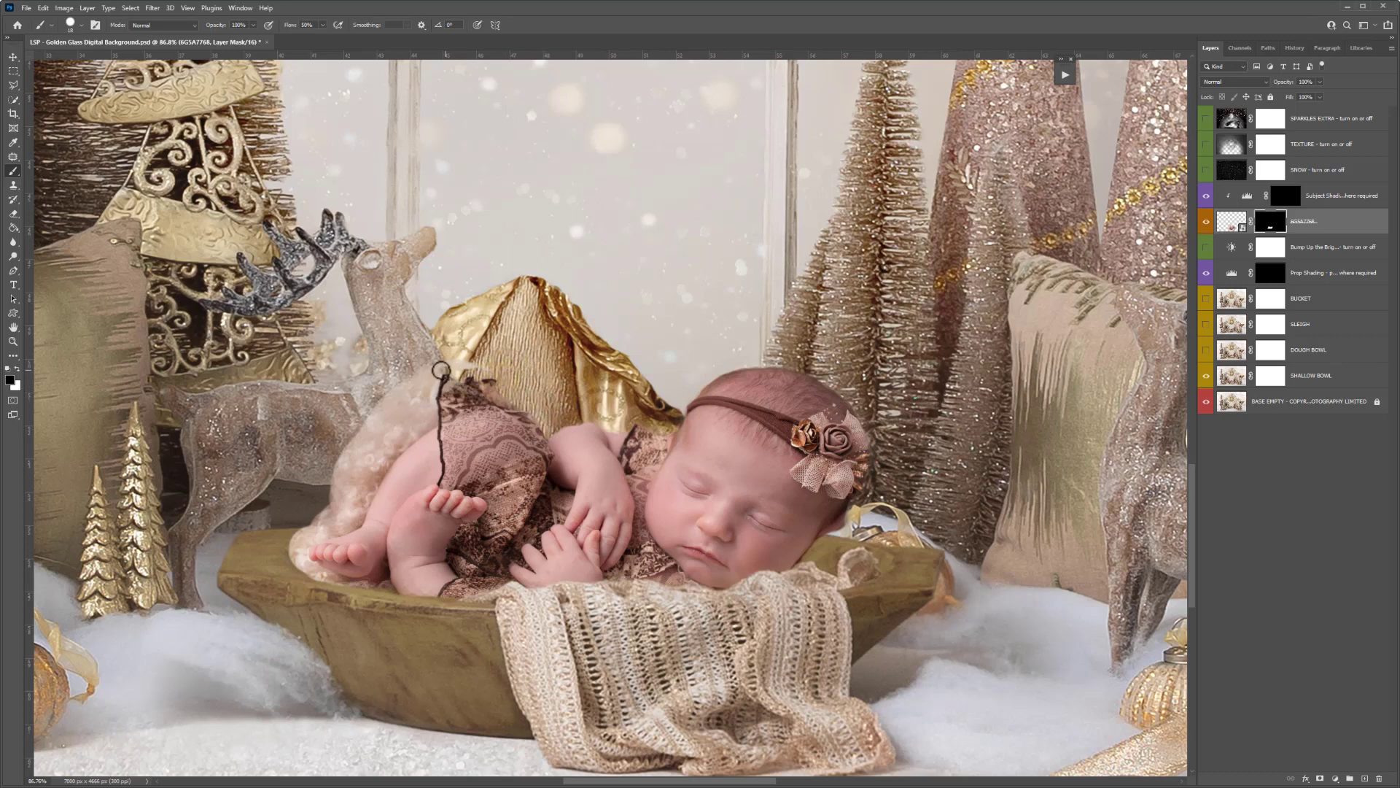
Step: Mask out the blanket behind the newborn's bottom and legs down to the bowl rim, enlarging the brush near the feet
right_click(486, 406)
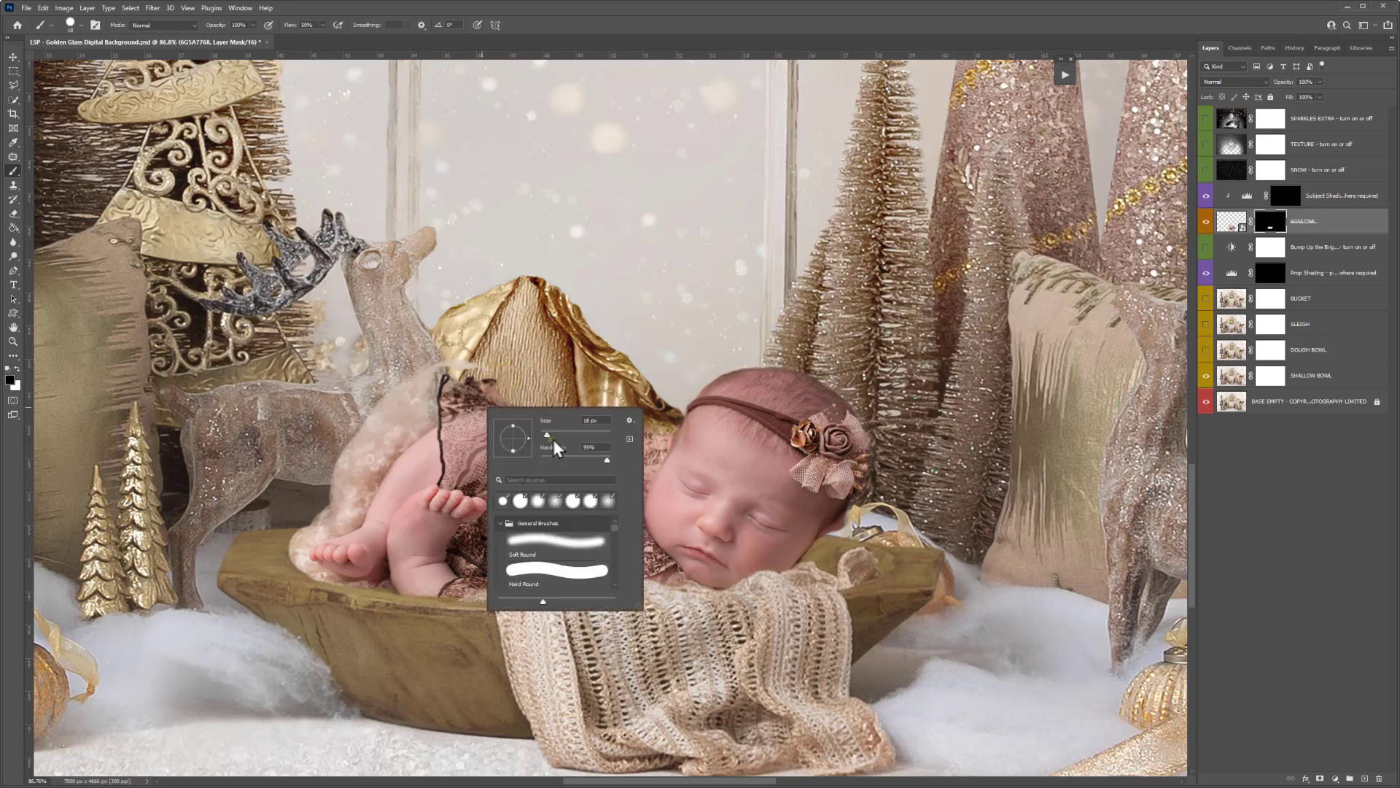
left_click(553, 435)
mouse_move(487, 367)
left_mouse_down()
mouse_move(426, 402)
mouse_move(350, 511)
mouse_move(408, 420)
mouse_move(332, 519)
mouse_move(307, 529)
mouse_move(339, 519)
mouse_move(347, 550)
left_mouse_up()
right_click(513, 432)
left_click(587, 458)
key("x")
key("x")
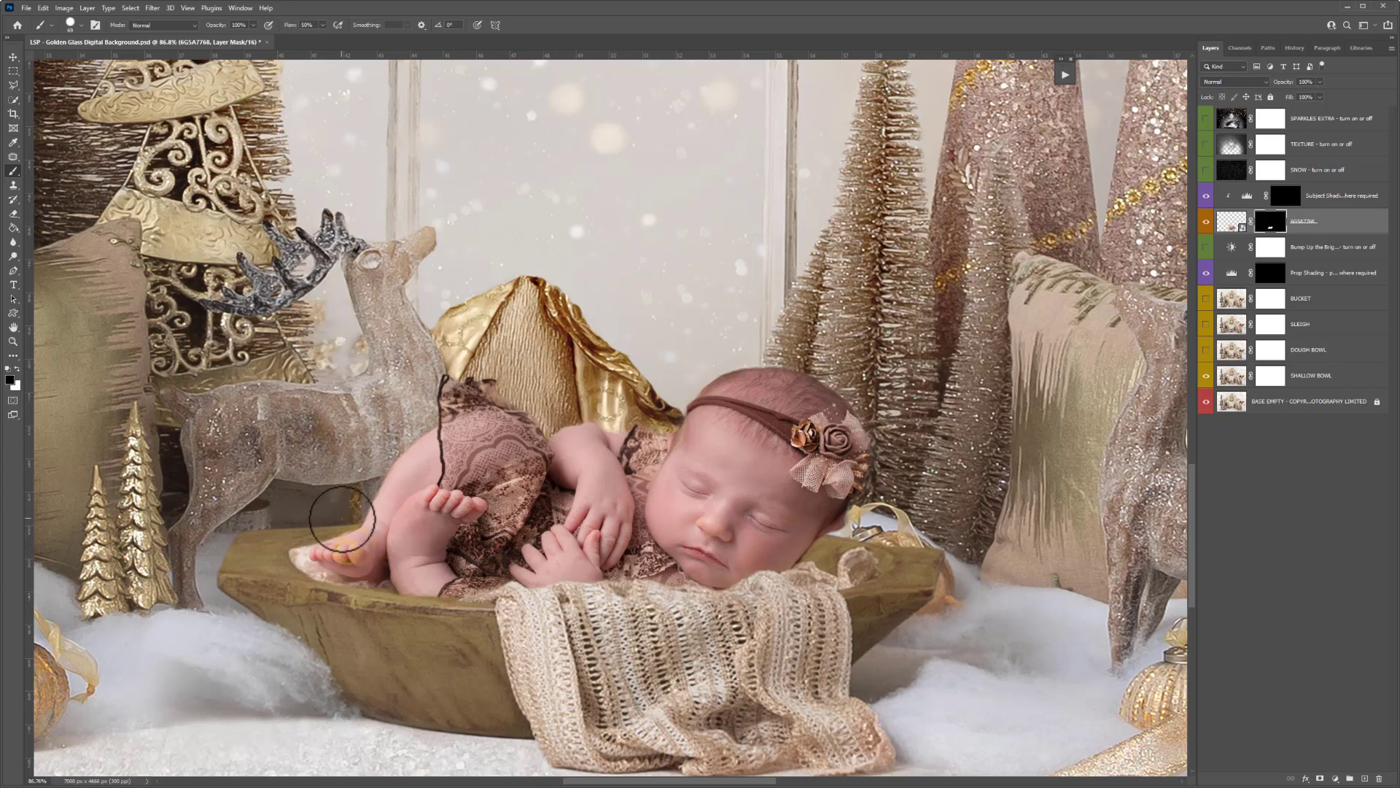
left_click(341, 519)
Step: Paint white on the mask around the newborn's toes to bring back some blanket on the bowl rim
key("x")
right_click(338, 507)
left_click(458, 559)
left_click(313, 556)
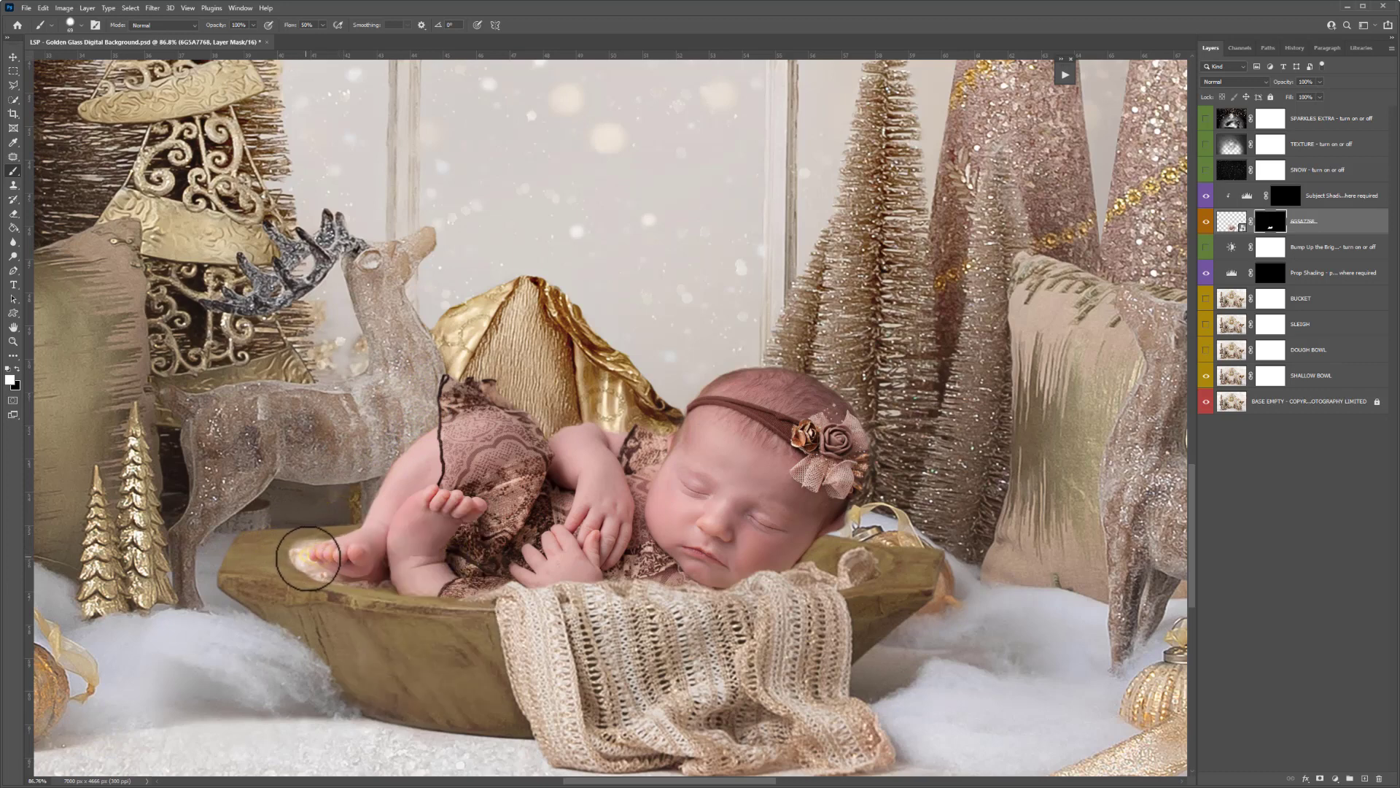
Step: Adjust the brush and paint white on the mask to reveal the fluffy blanket in the bowl beside the newborn's head
right_click(813, 552)
left_click(905, 580)
left_click_drag(909, 604, 902, 604)
left_click(821, 554)
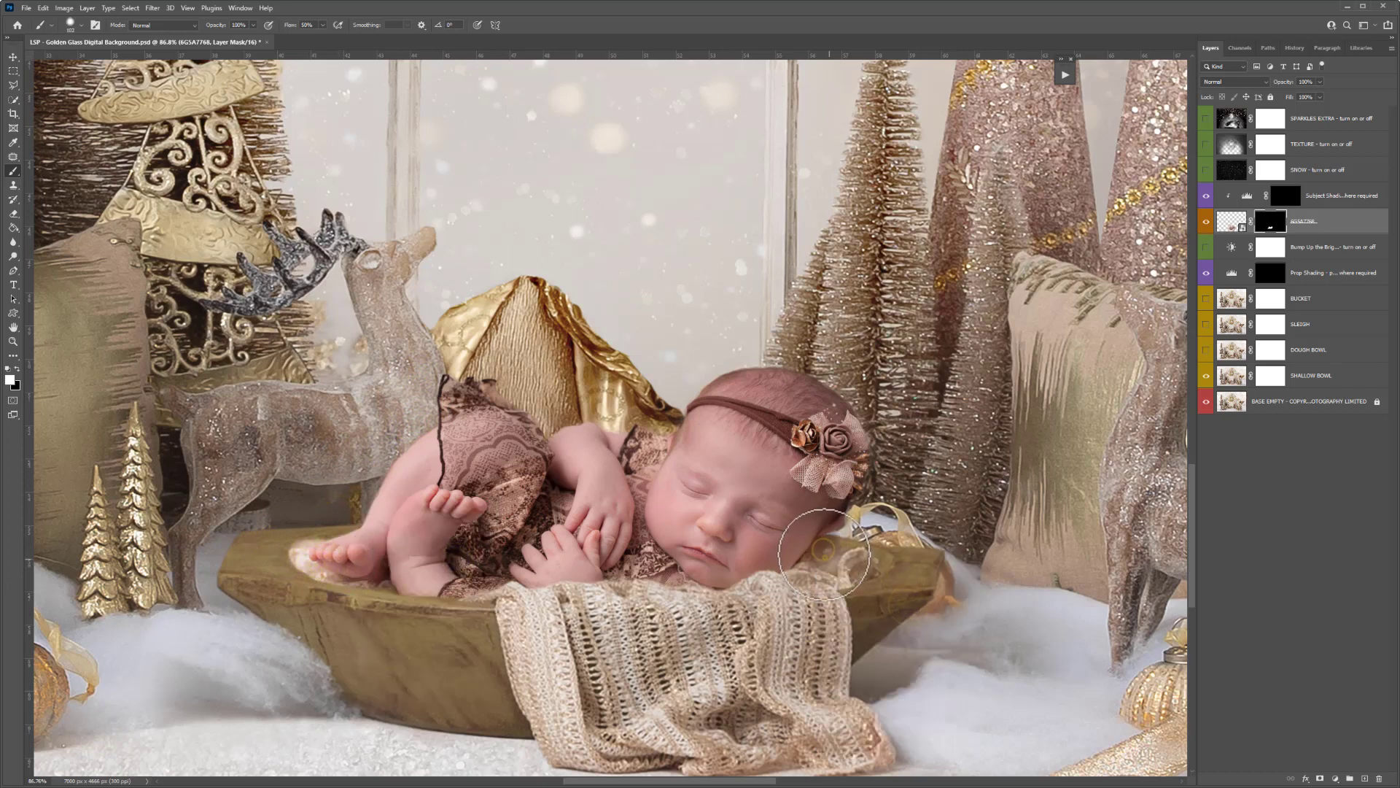
left_click(828, 545)
left_click(865, 563)
left_click(822, 568)
Step: Clean the mask where the newborn's cheek meets the knitted wrap, alternating black and white and setting brush hardness to 87%
key("x")
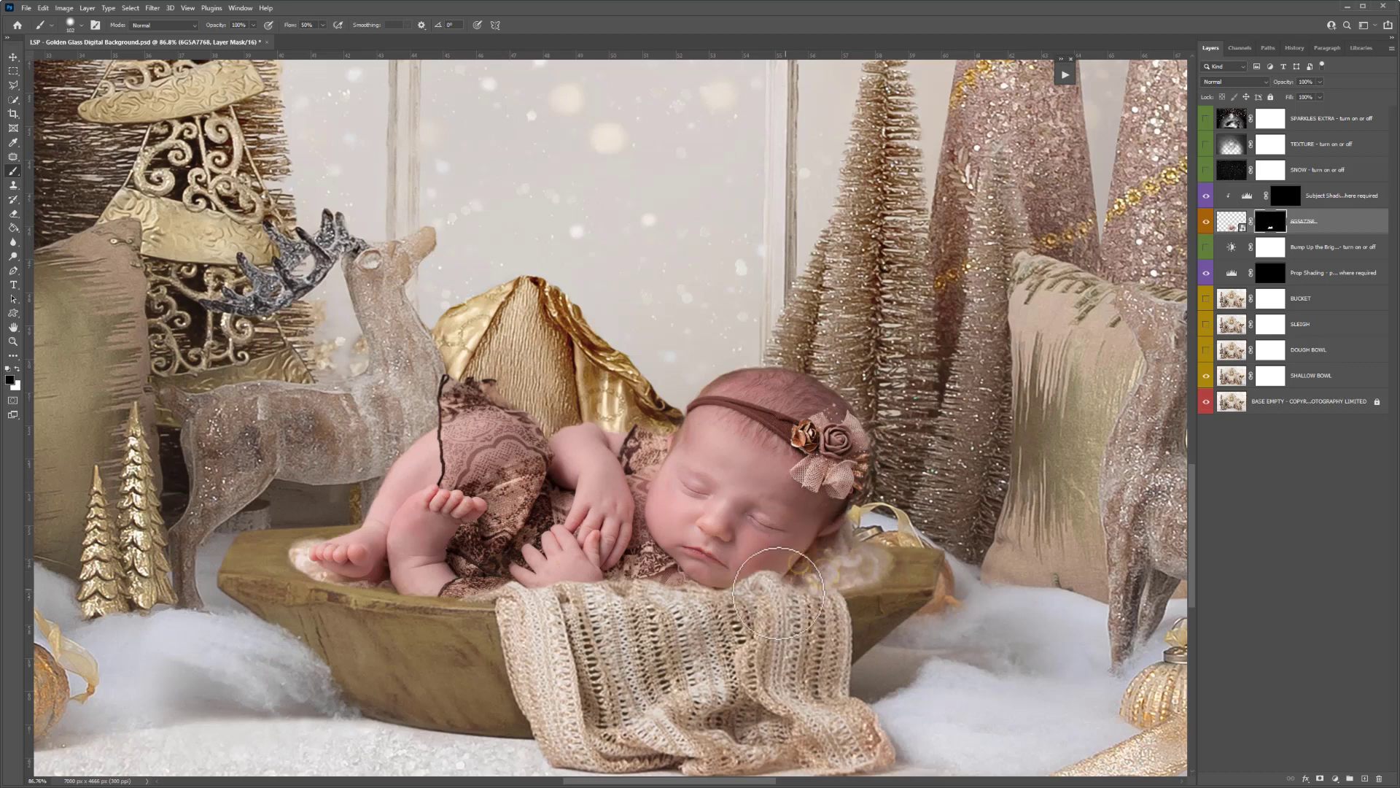
right_click(788, 576)
key("Return")
left_click_drag(813, 604, 775, 597)
key("x")
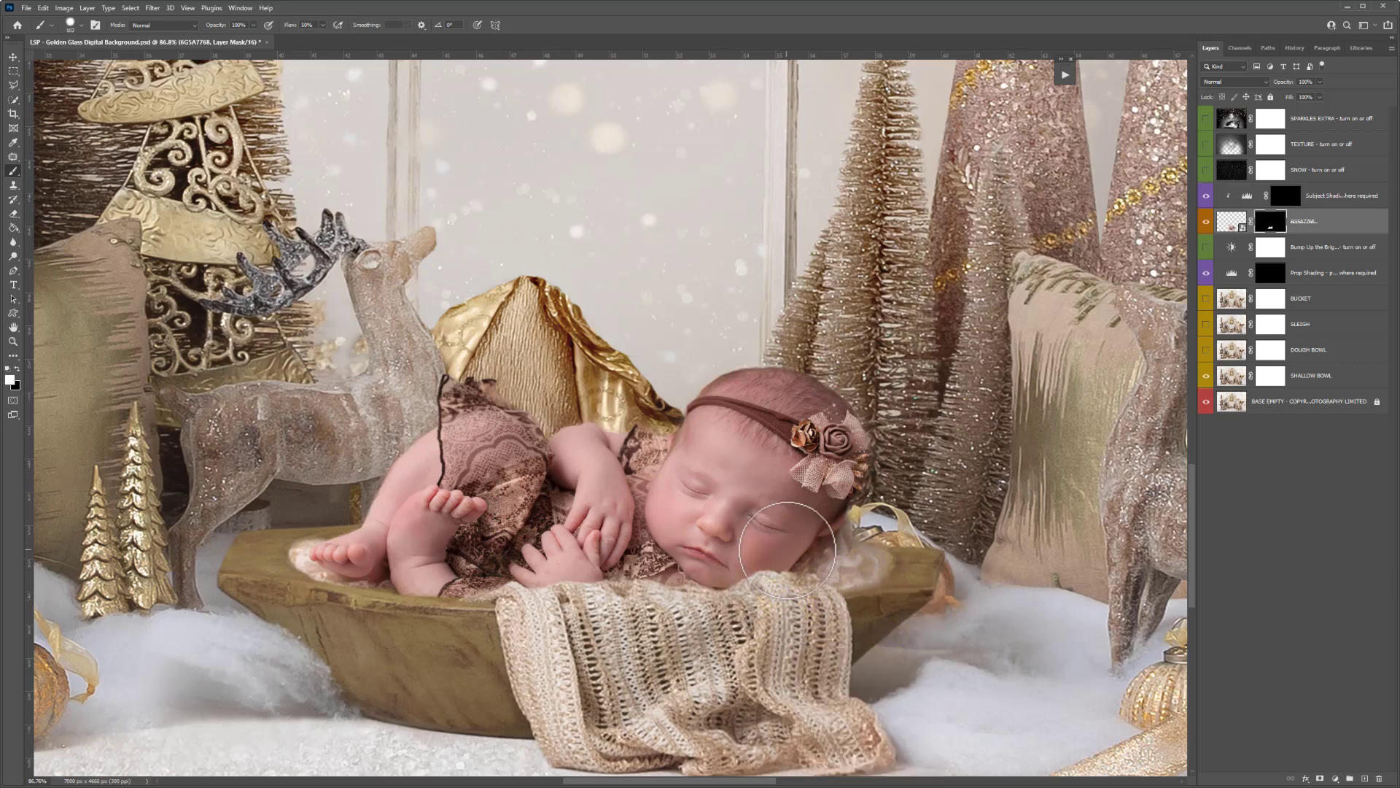
left_click(787, 550)
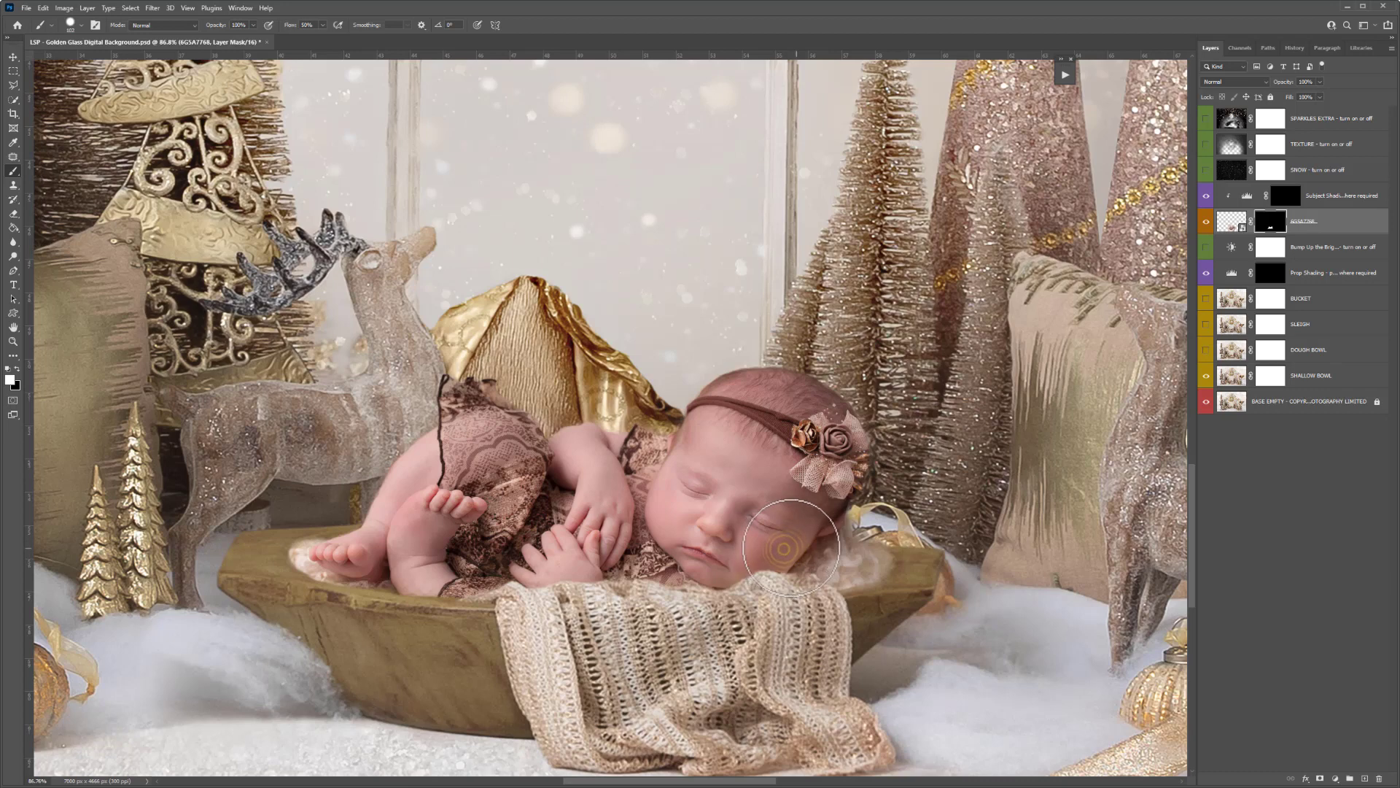
key("x")
right_click(814, 553)
left_click_drag(926, 605, 920, 605)
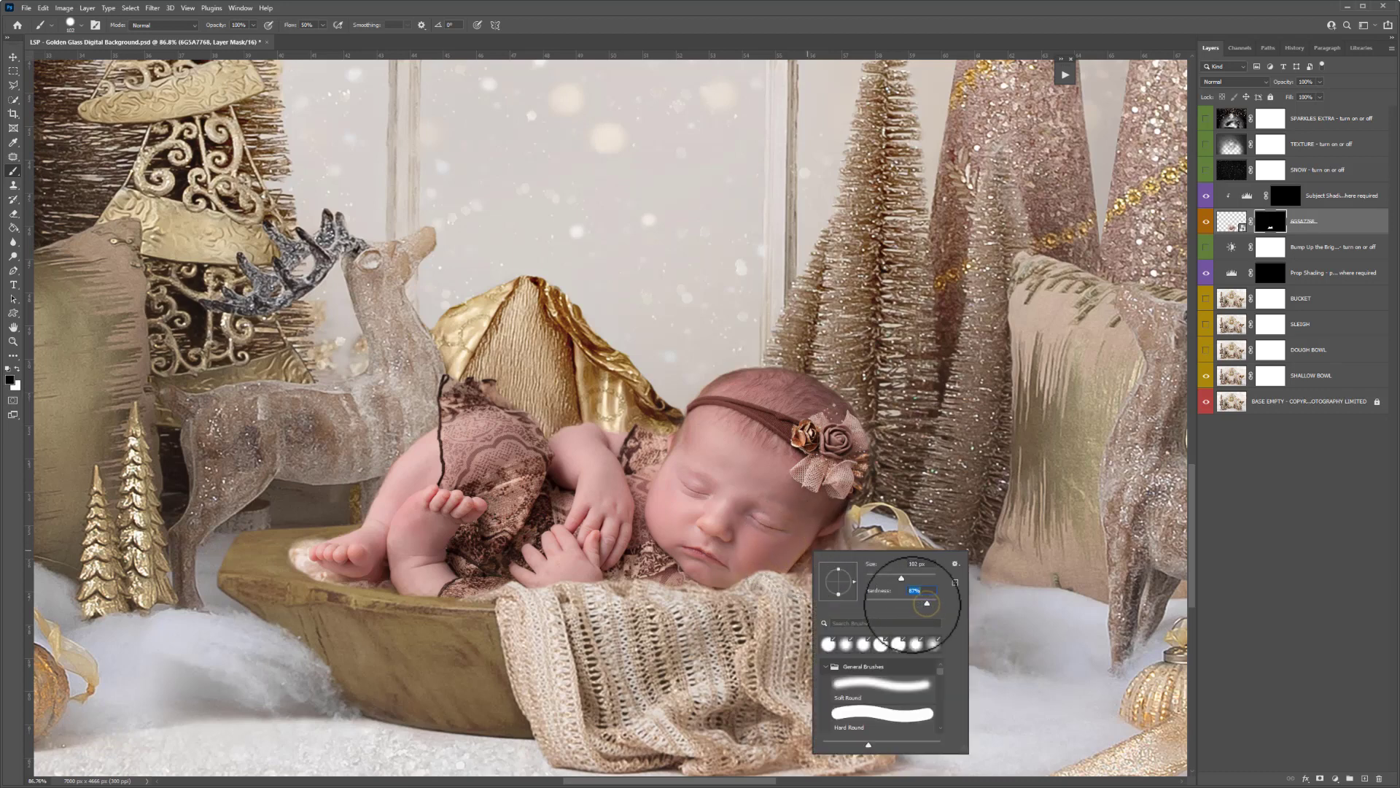
left_click(780, 597)
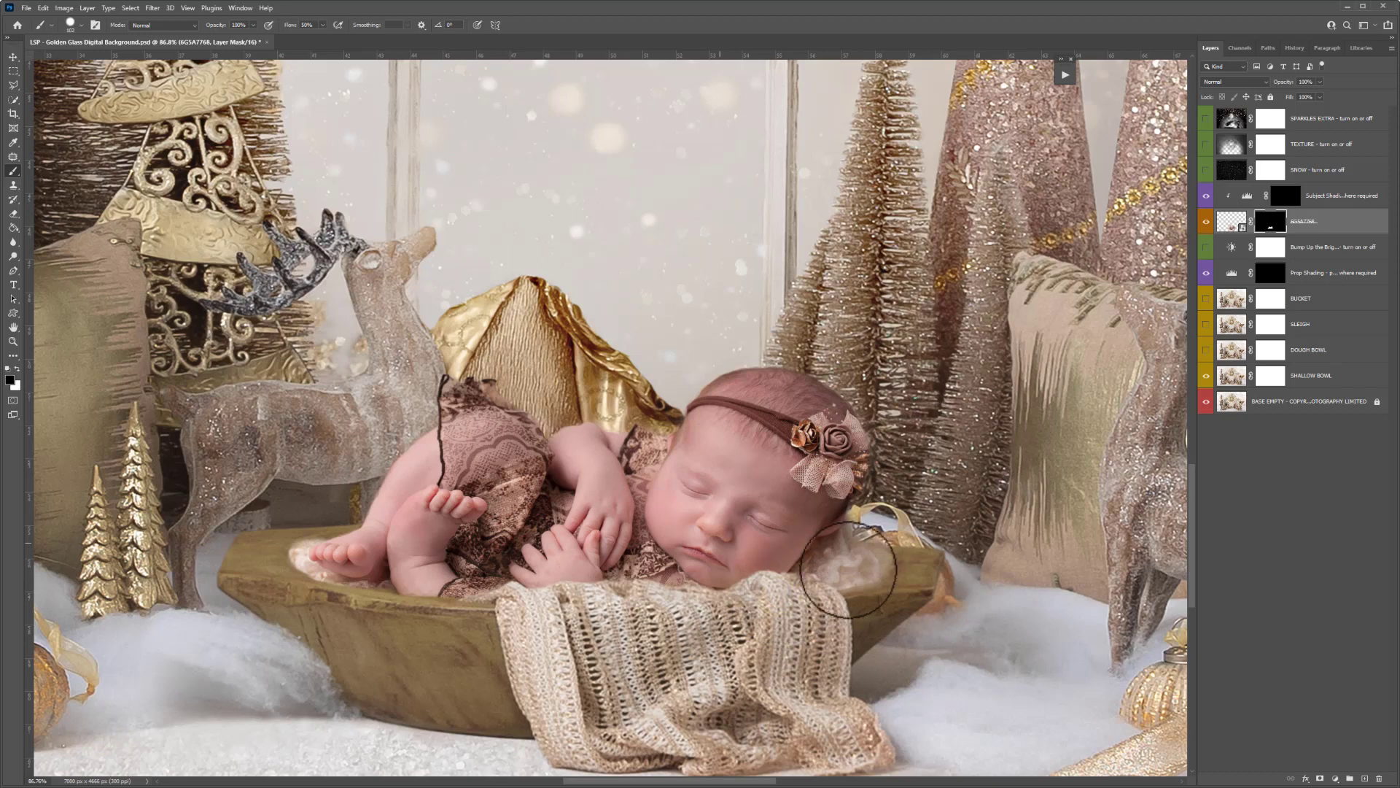
Step: Soften the brush and paint white on the mask to blend the blanket beside the newborn's head into the bowl
key("x")
right_click(872, 566)
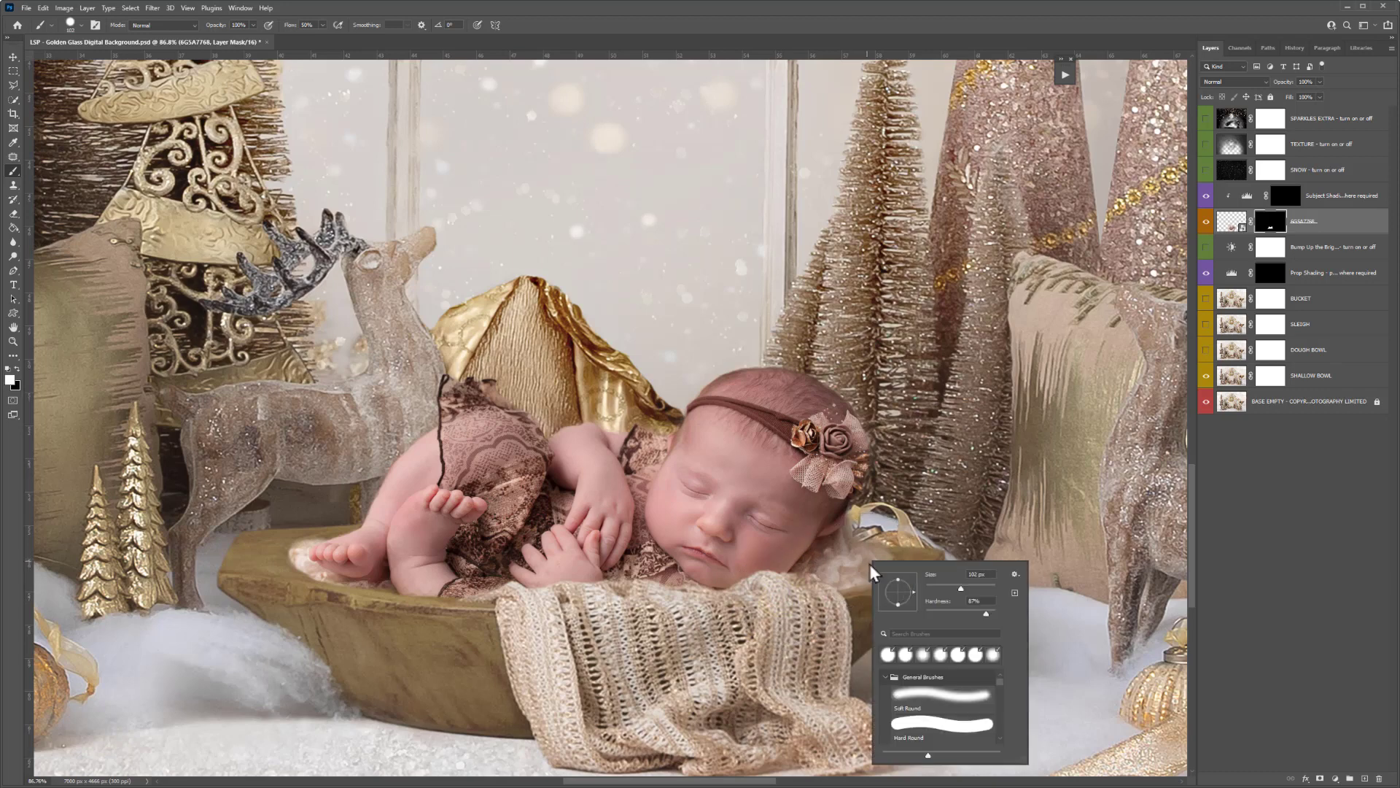
left_click_drag(955, 613, 946, 613)
left_click(850, 548)
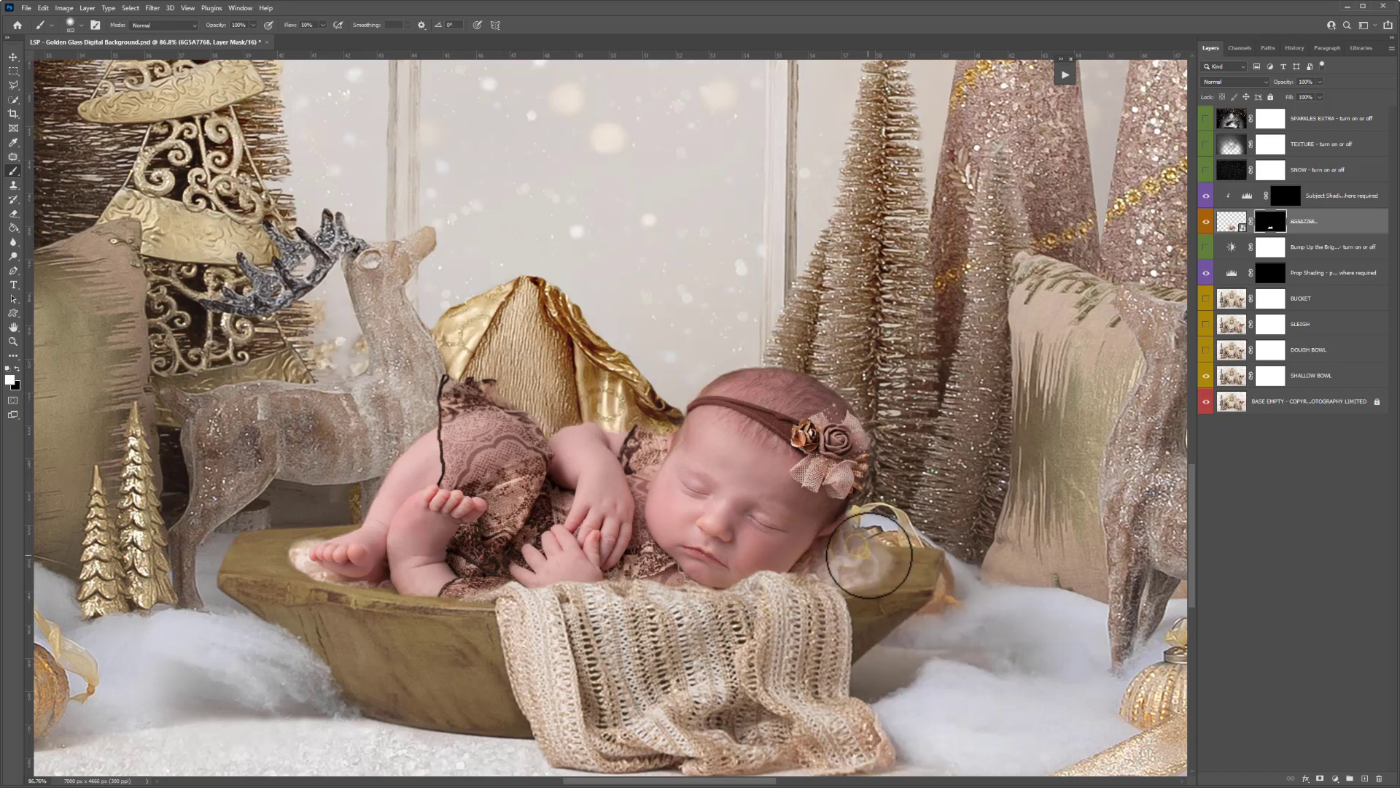
mouse_move(871, 557)
left_mouse_down()
mouse_move(861, 541)
mouse_move(819, 554)
mouse_move(801, 533)
left_mouse_up()
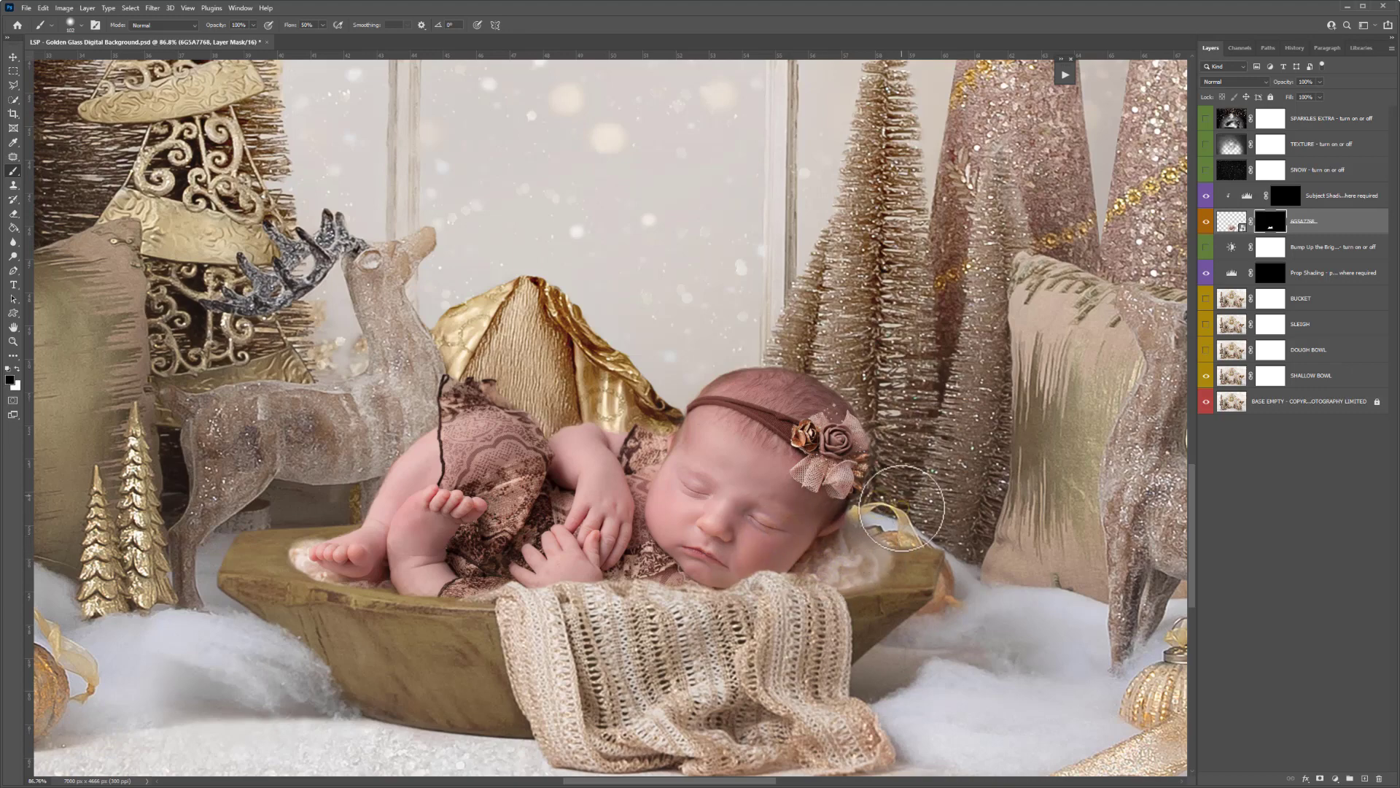
Step: Set up a soft Brush for shading with white foreground, 15% flow and 0% hardness
key("x")
key("z")
left_click(896, 488, "alt")
left_click(894, 484, "alt")
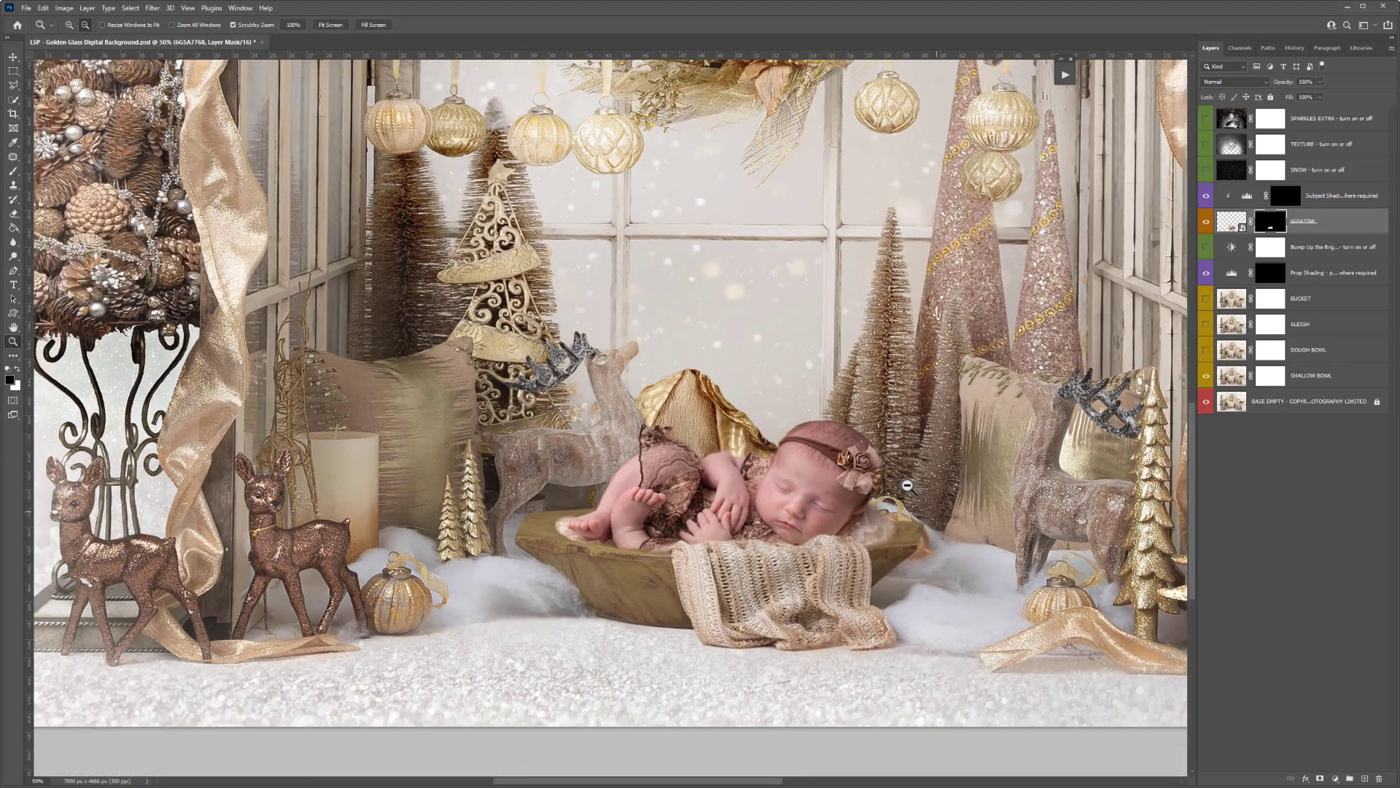
left_click(875, 464, "alt")
key("h")
left_click_drag(875, 465, 785, 500)
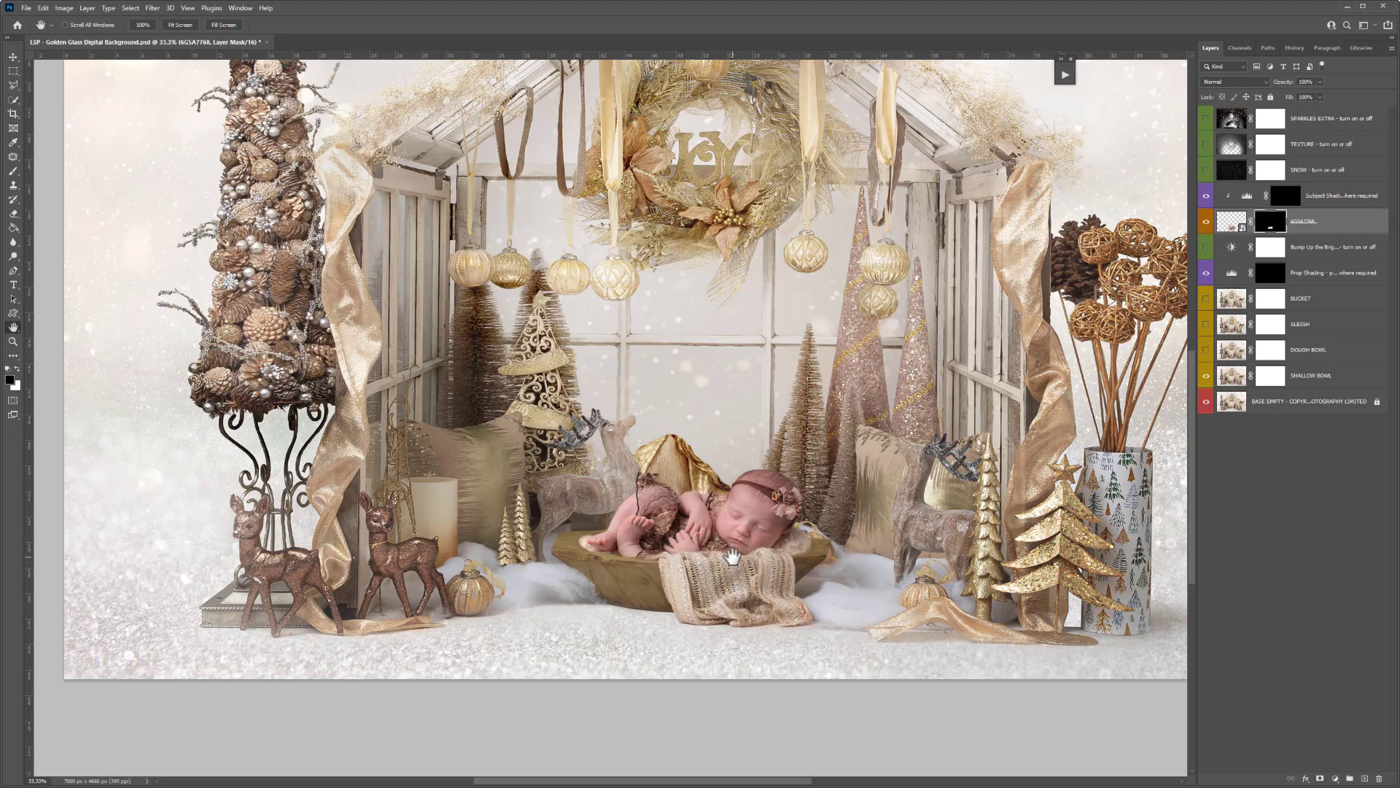
left_click(13, 171)
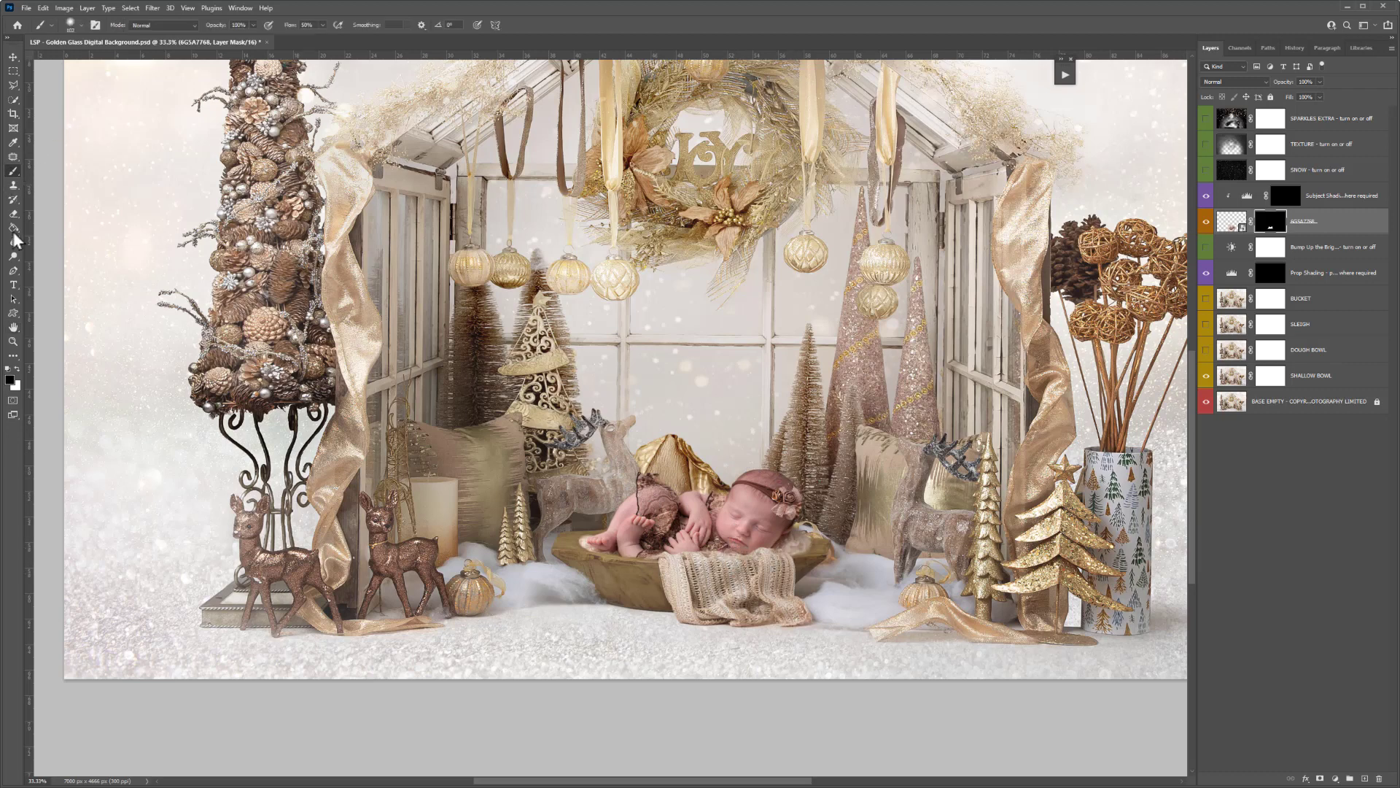
left_click(17, 370)
left_click_drag(322, 25, 306, 40)
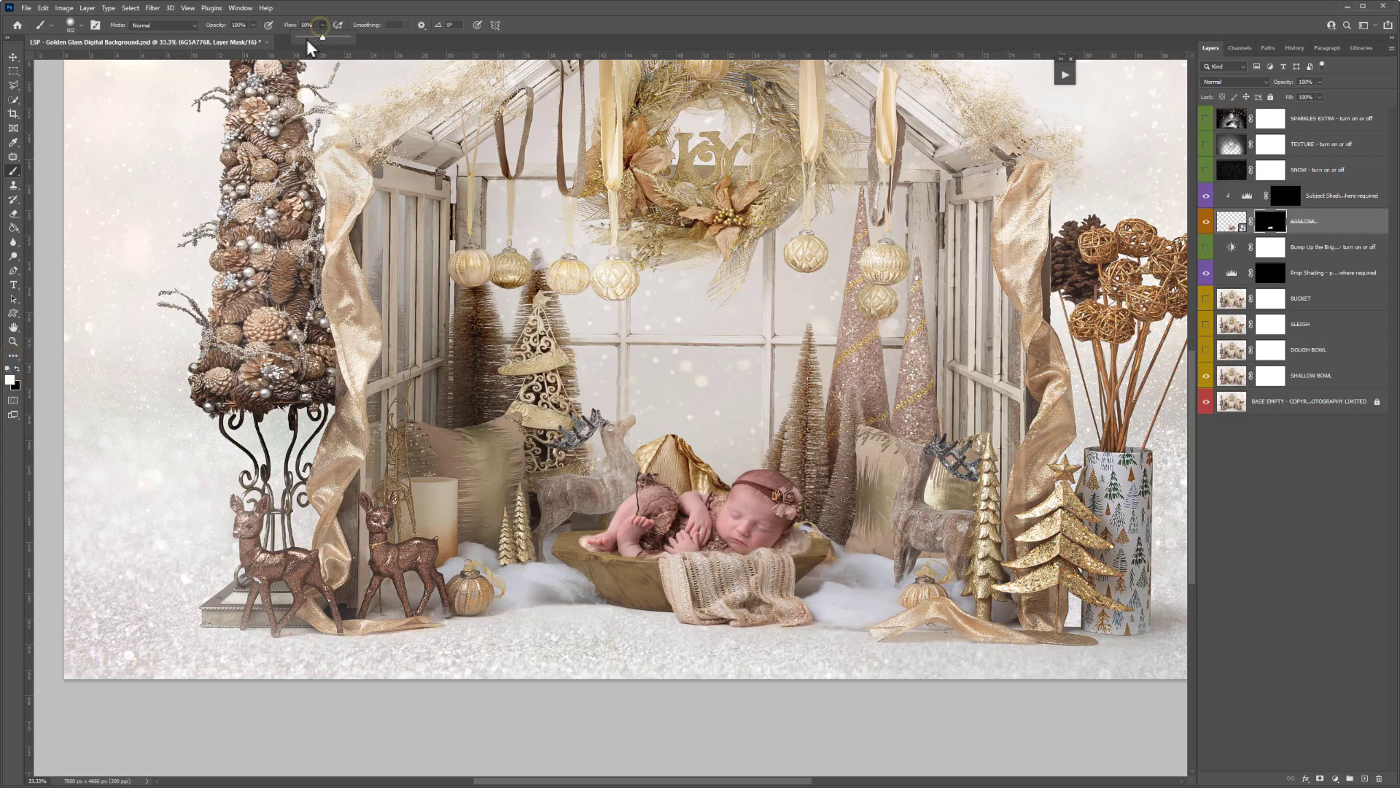
right_click(591, 226)
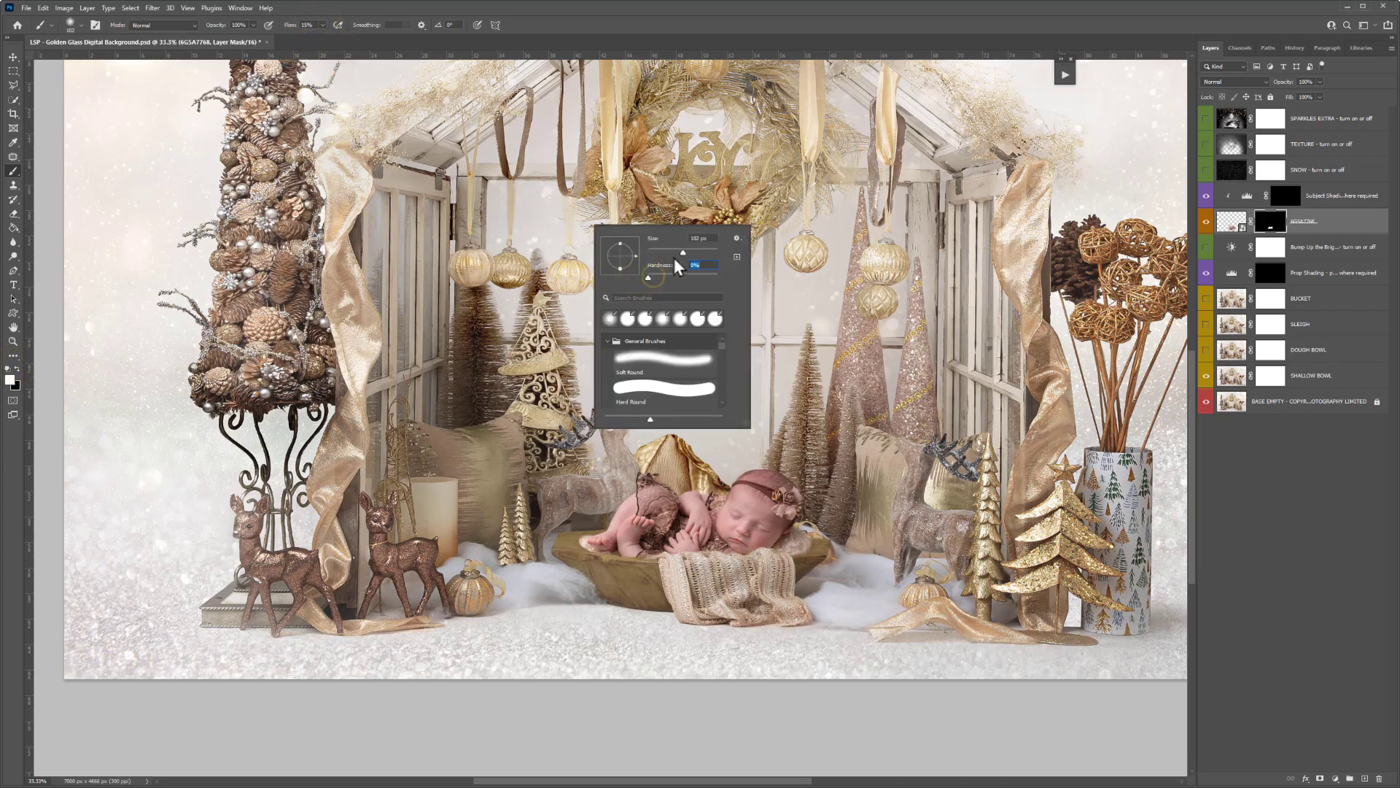
left_click(1271, 226)
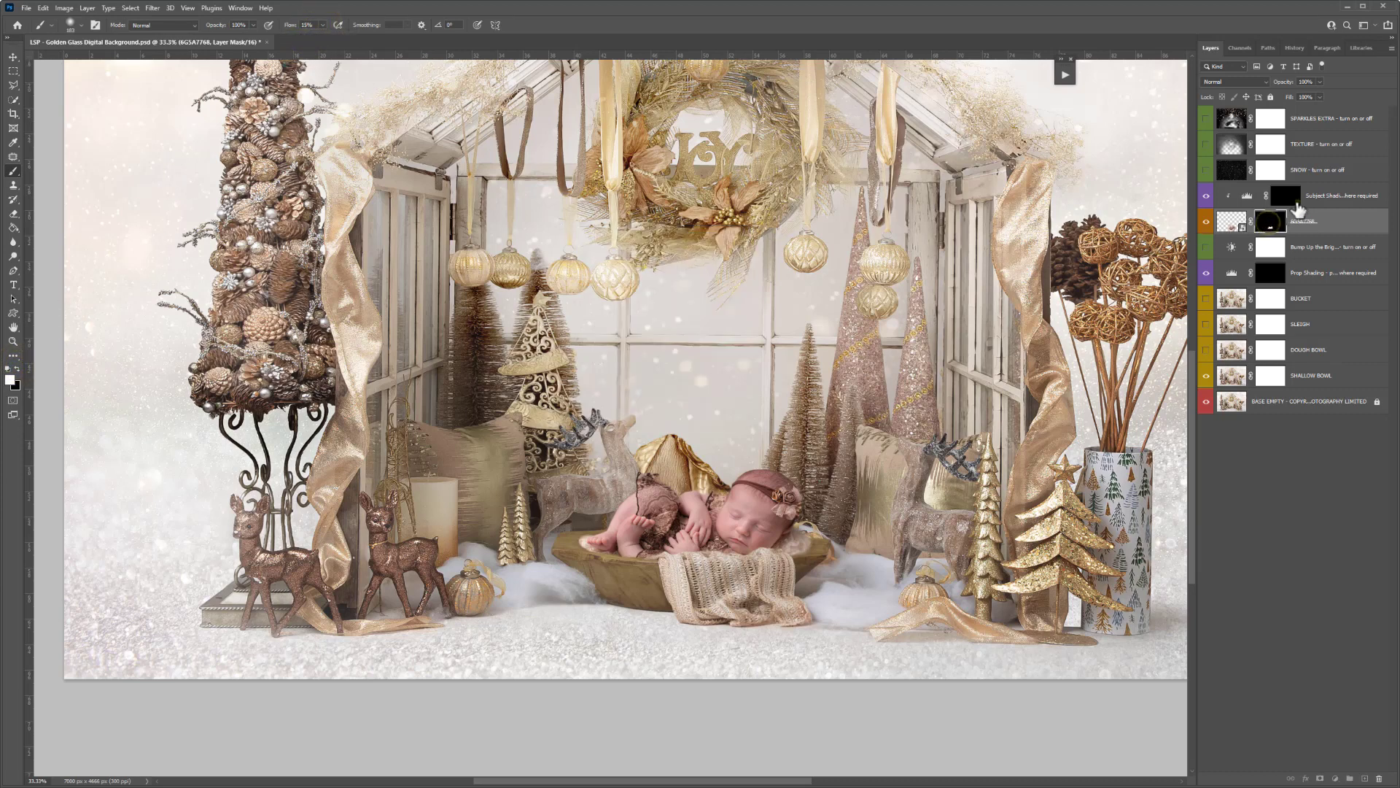
Step: Paint soft shading on the Subject Shading layer's mask along the newborn's head and feet, reducing the brush size between areas
left_click(1288, 197)
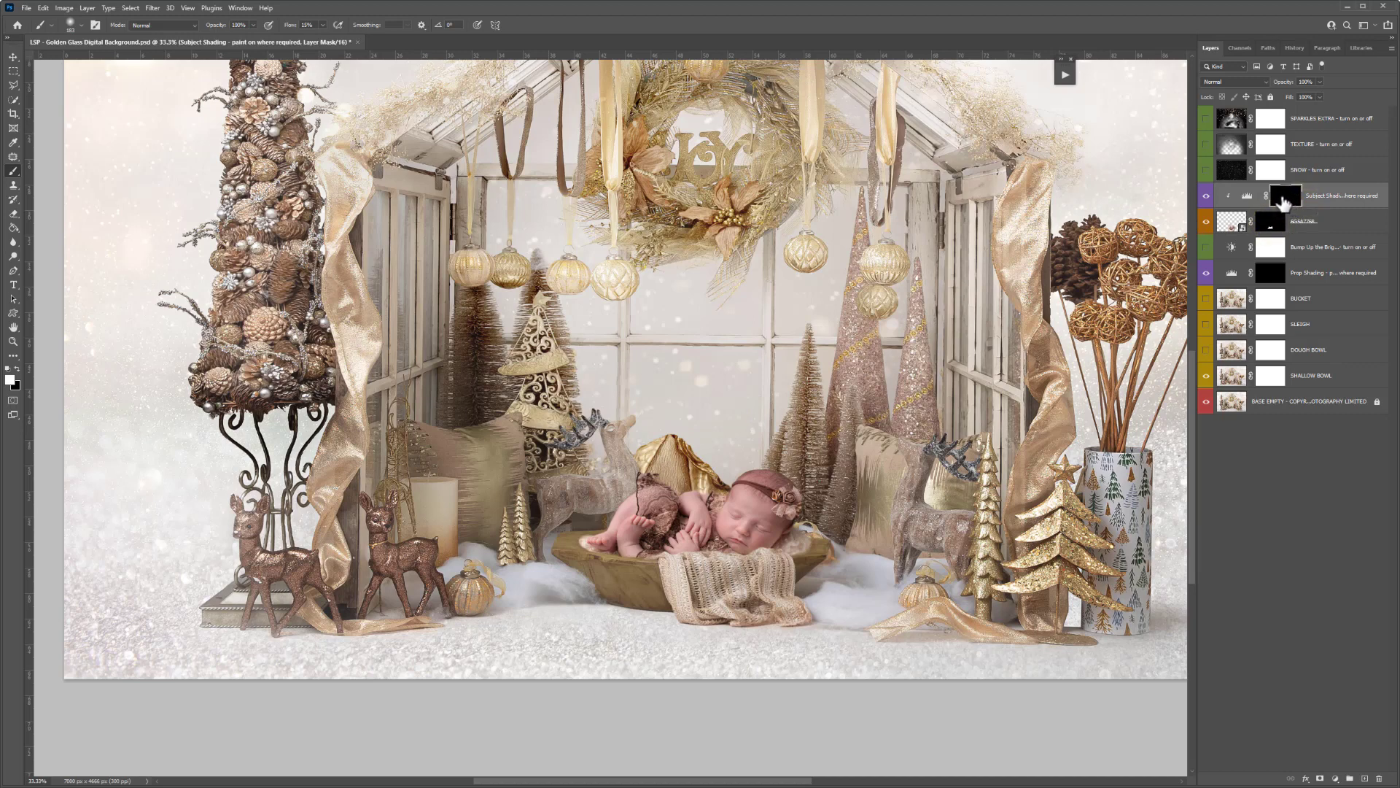
right_click(824, 532)
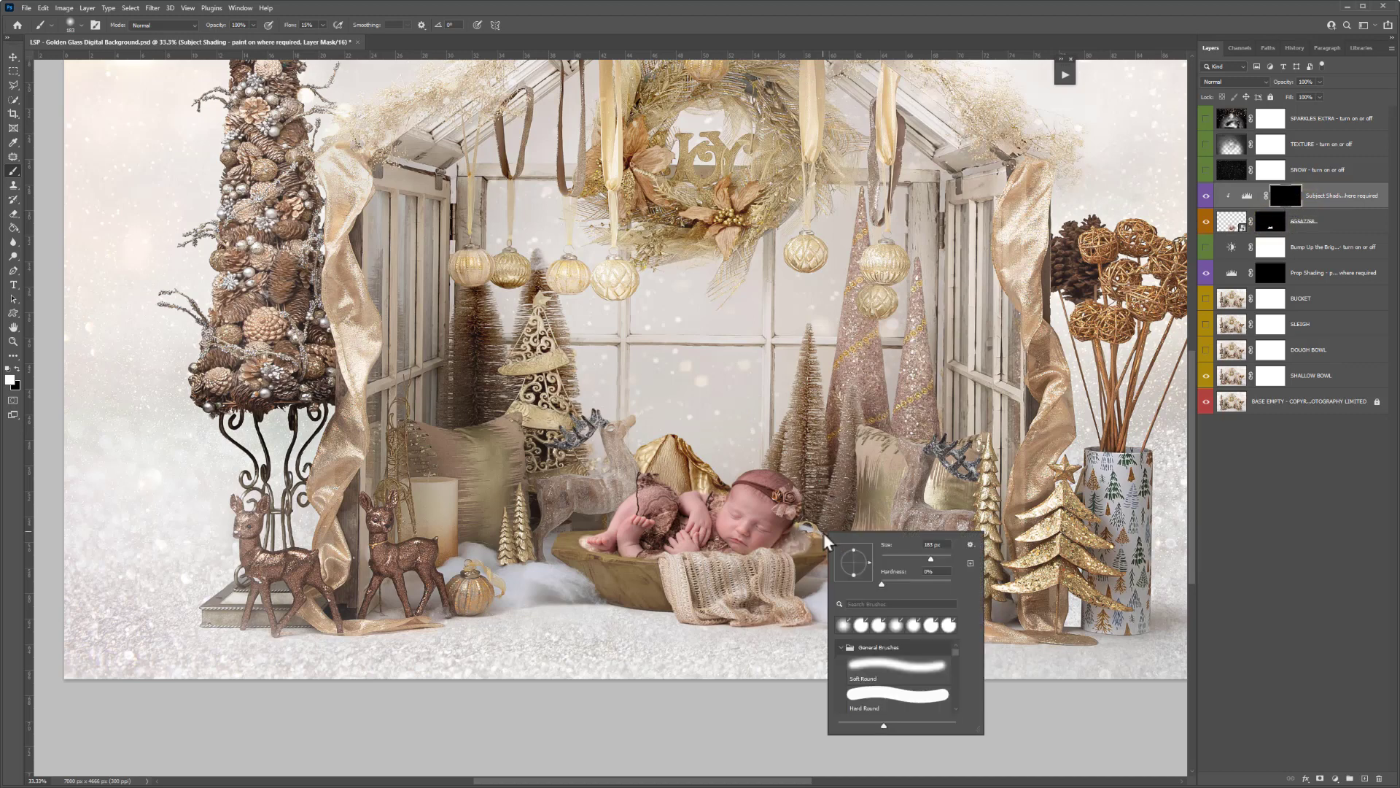
left_click(942, 558)
left_click_drag(806, 543, 793, 542)
left_click(793, 540)
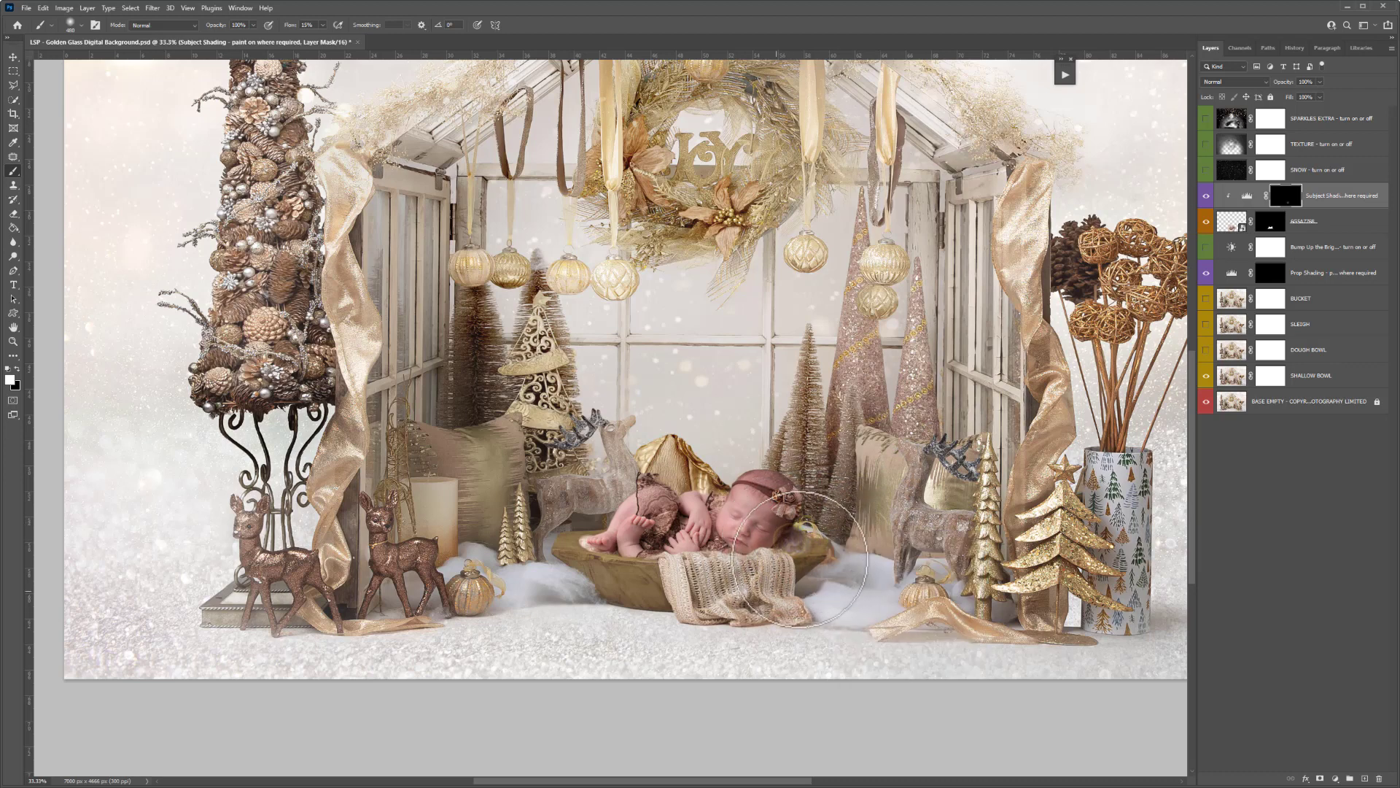
right_click(790, 584)
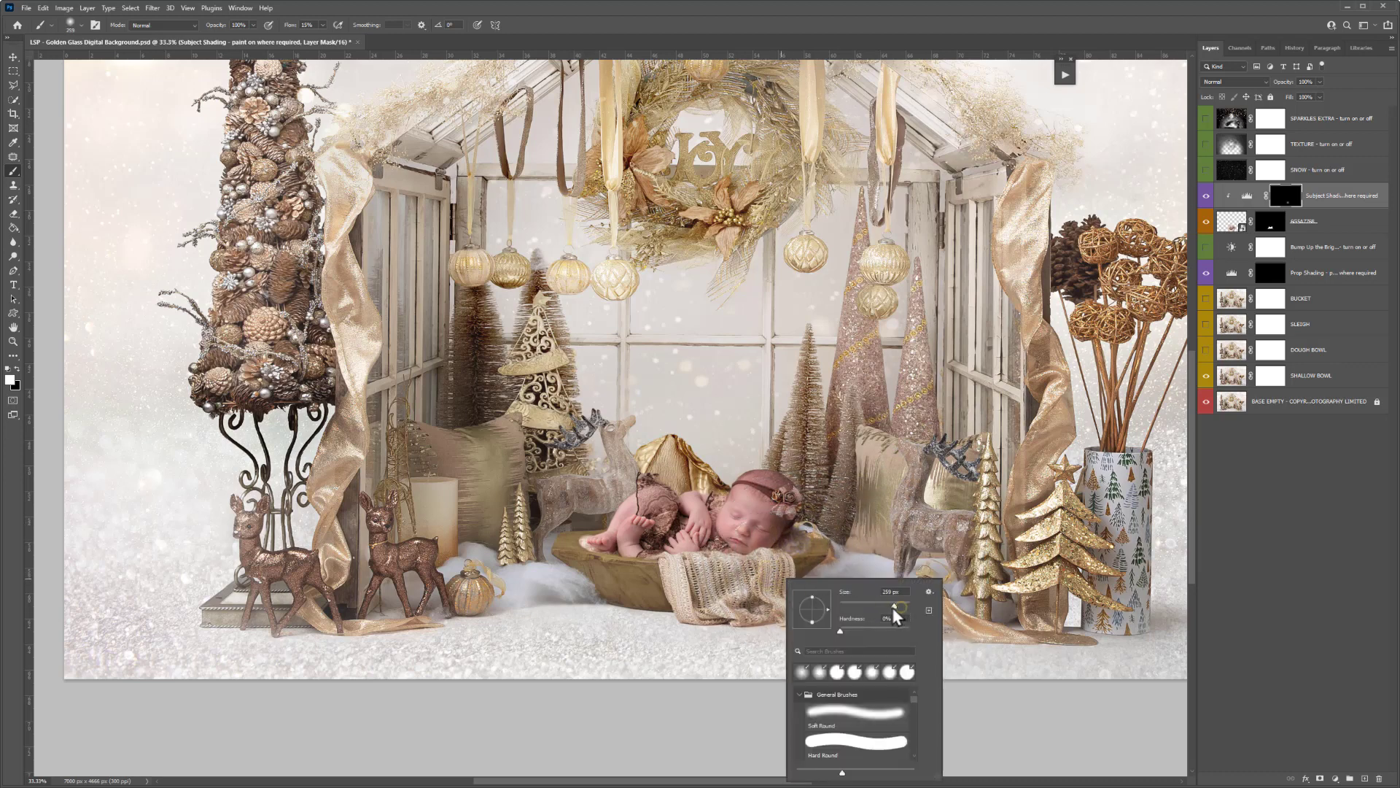
left_click_drag(895, 615, 885, 615)
key("Return")
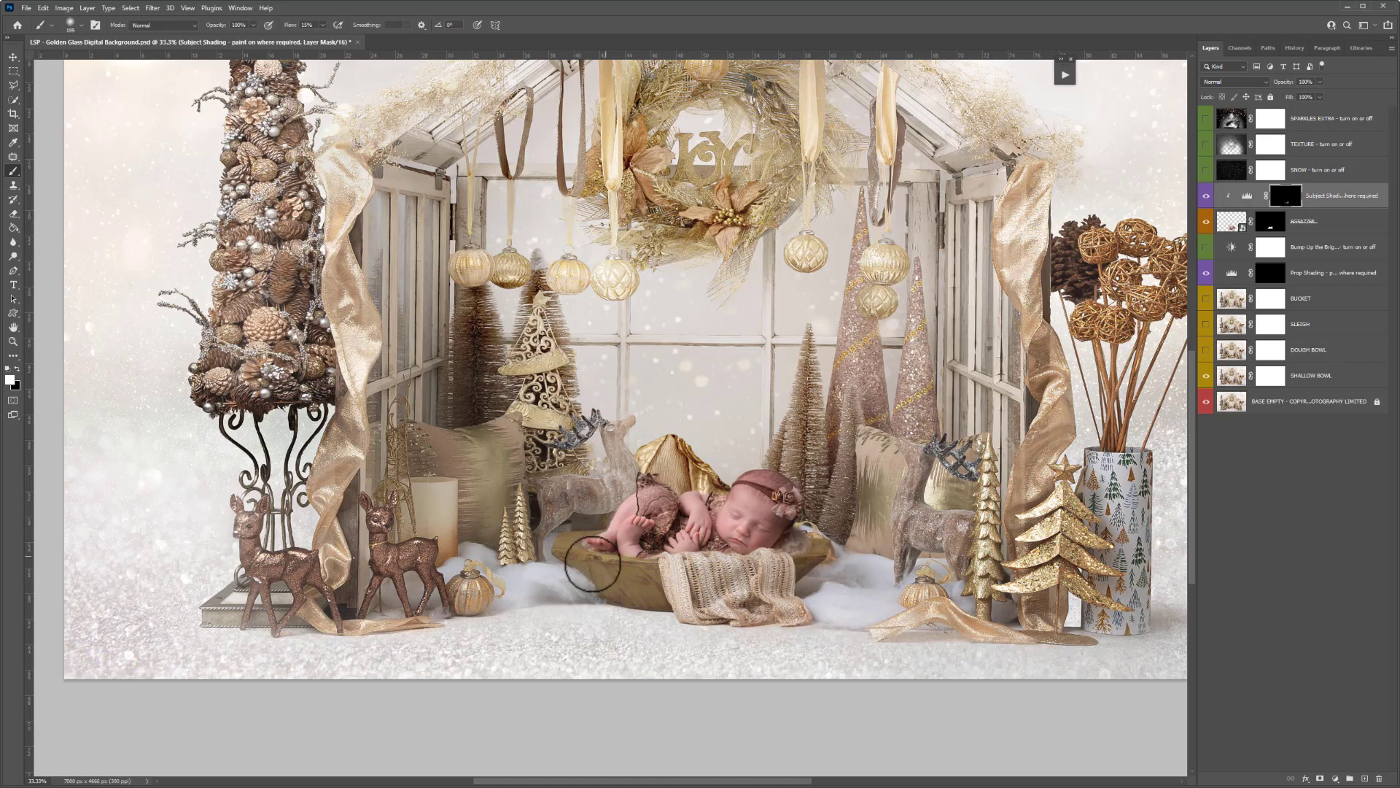
Step: Paint soft shading on the Prop Shading layer's mask along the bowl and blanket beneath the newborn, using a larger brush
left_click(1274, 275)
right_click(867, 531)
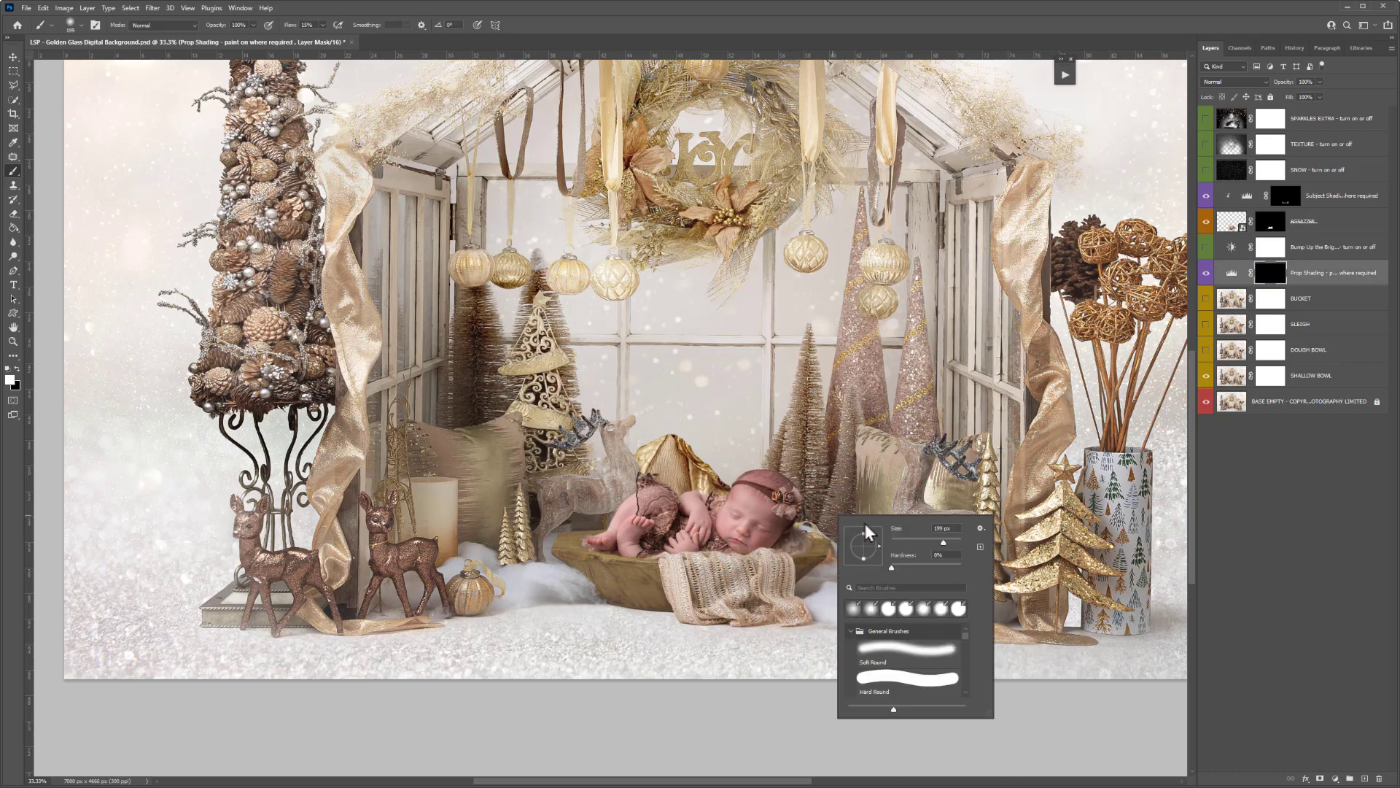
left_click_drag(953, 543, 947, 543)
key("Return")
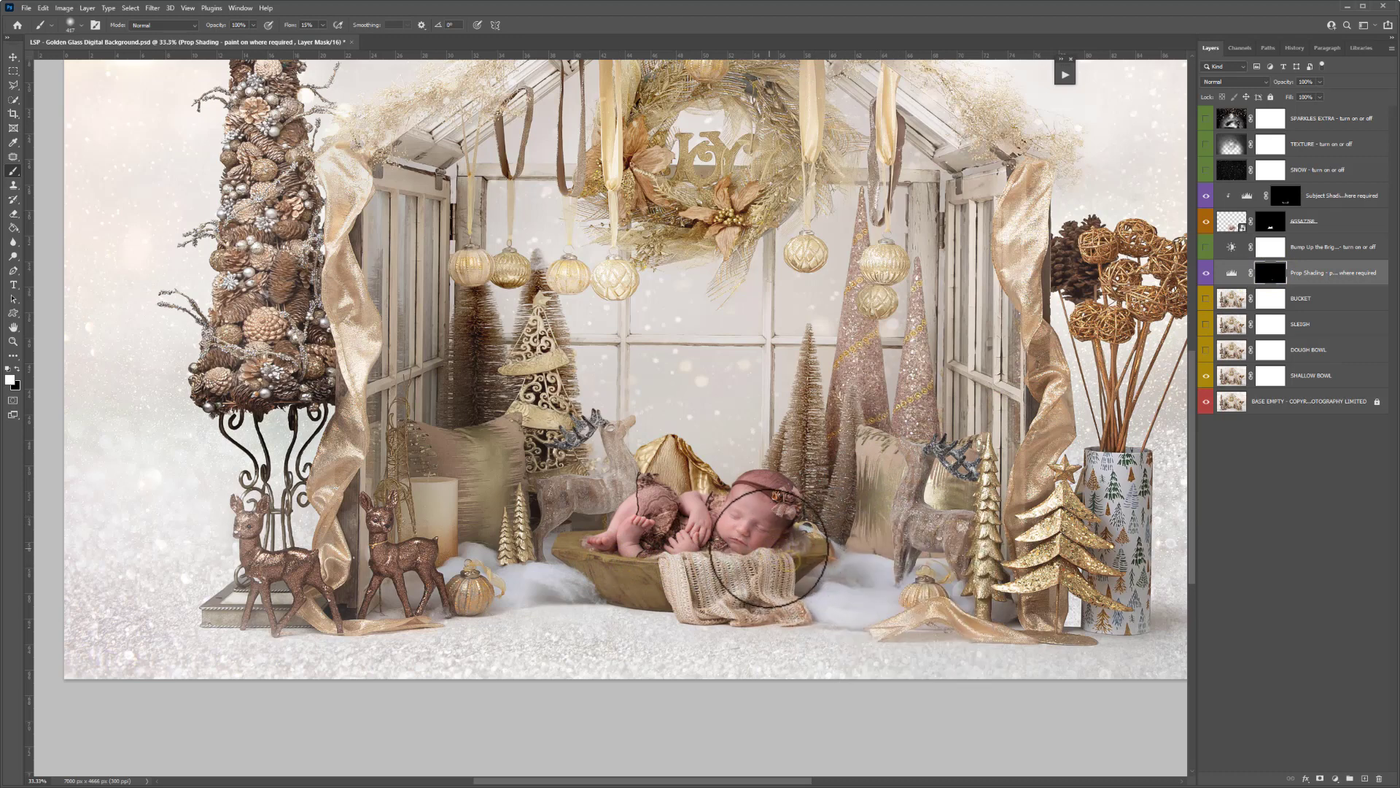
left_click_drag(766, 543, 684, 546)
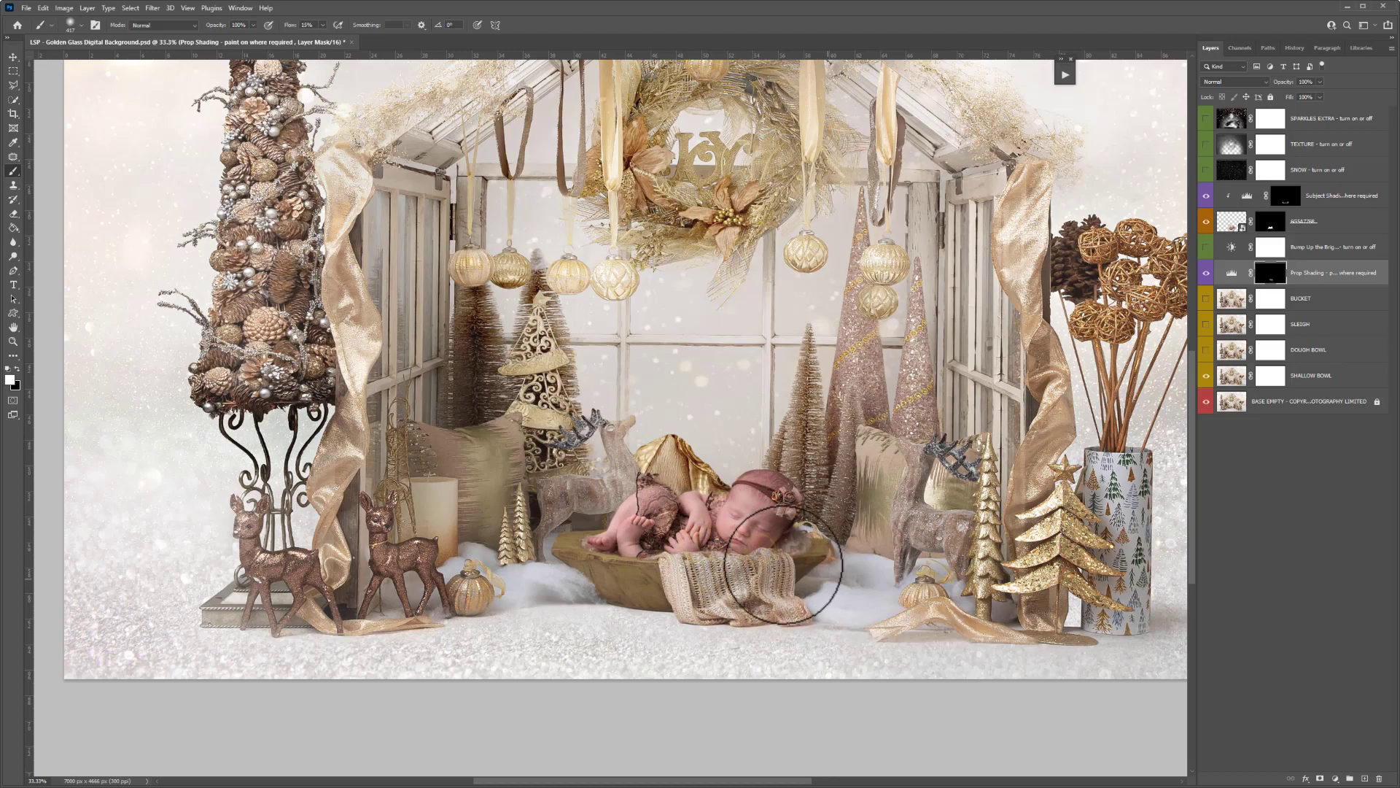
Step: Open the contents of the newborn photo's smart object for editing
key("z")
left_click(806, 553)
left_click(838, 540)
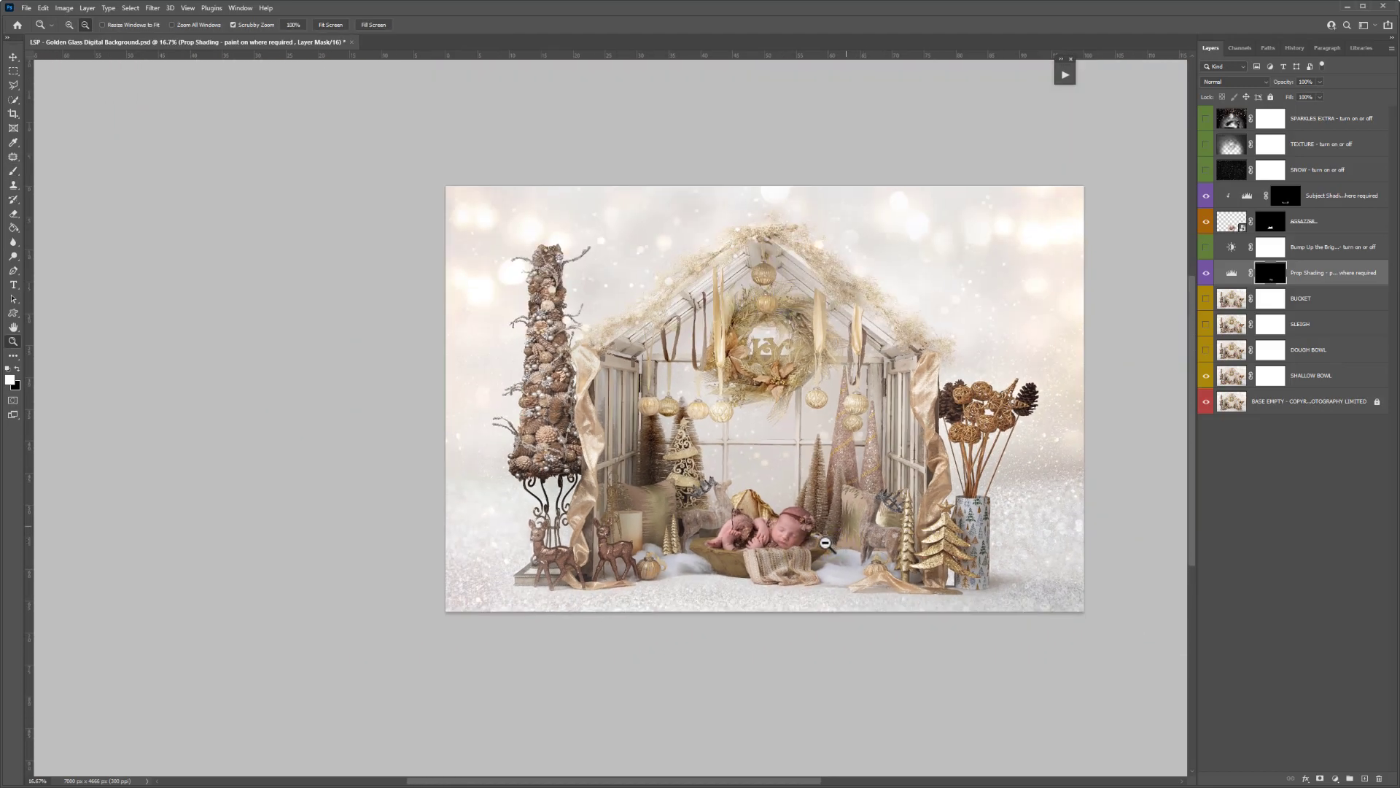
left_click_drag(810, 544, 867, 609)
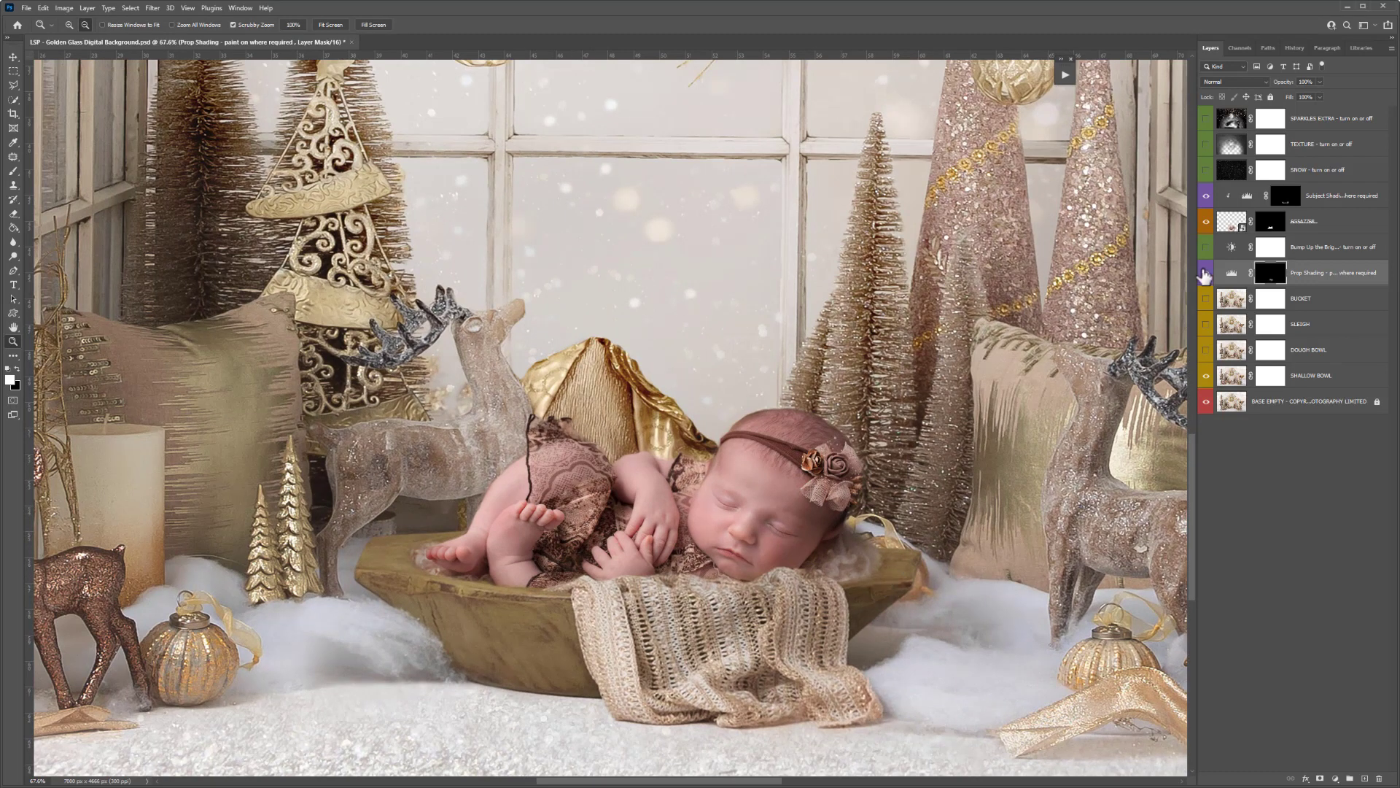
left_click(1242, 227)
double_click(1242, 227)
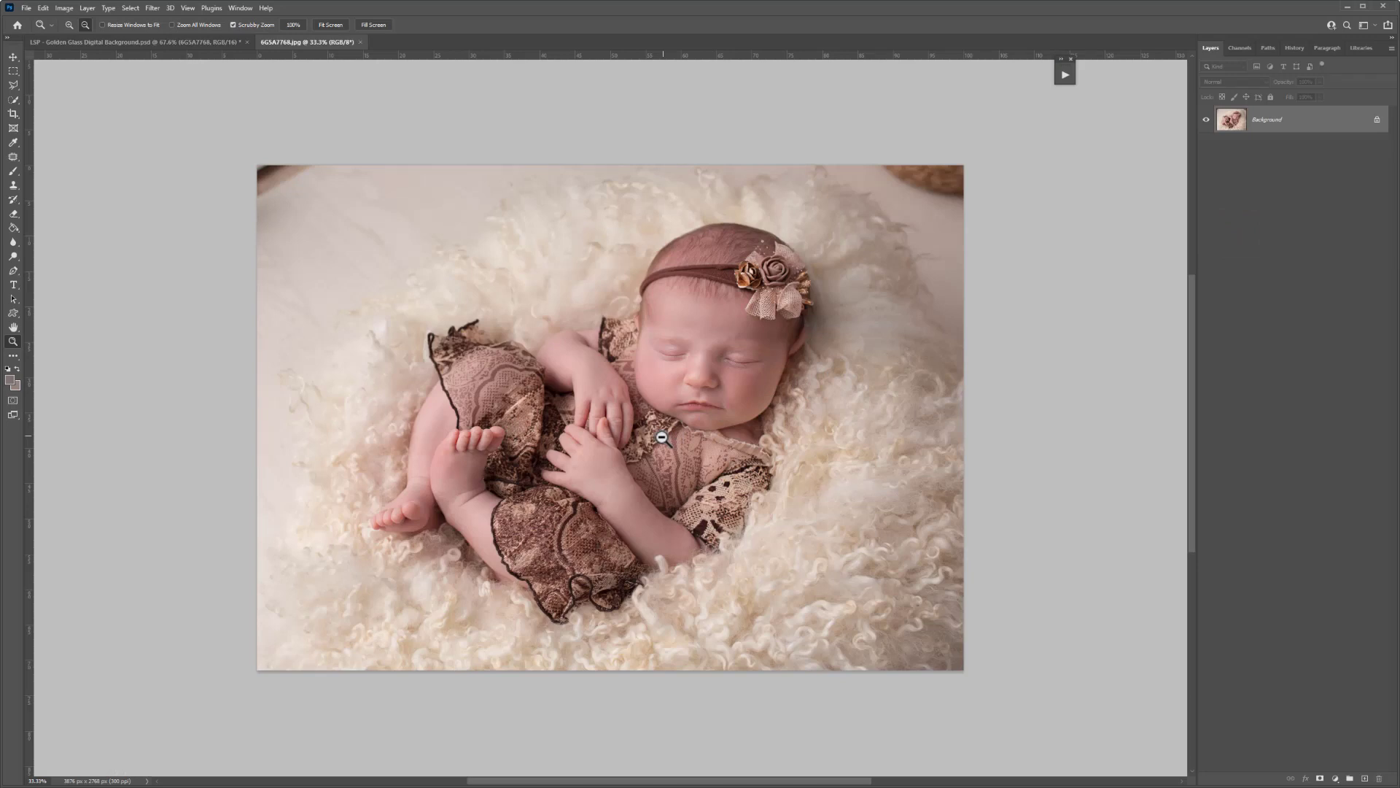
Step: Add a Hue/Saturation adjustment targeting the Reds above the newborn photo and invert its mask to black
left_click(1337, 778)
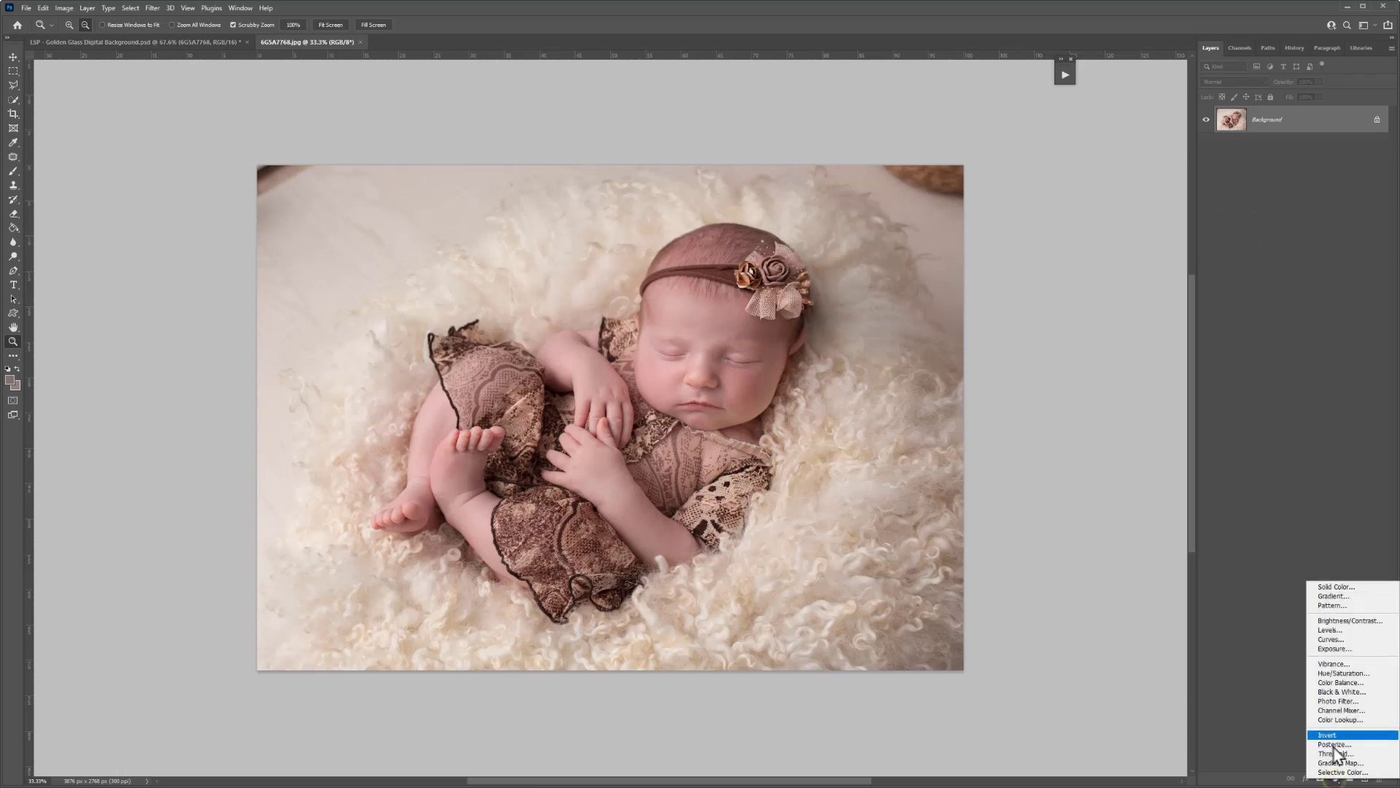
left_click(1339, 676)
left_click(1084, 206)
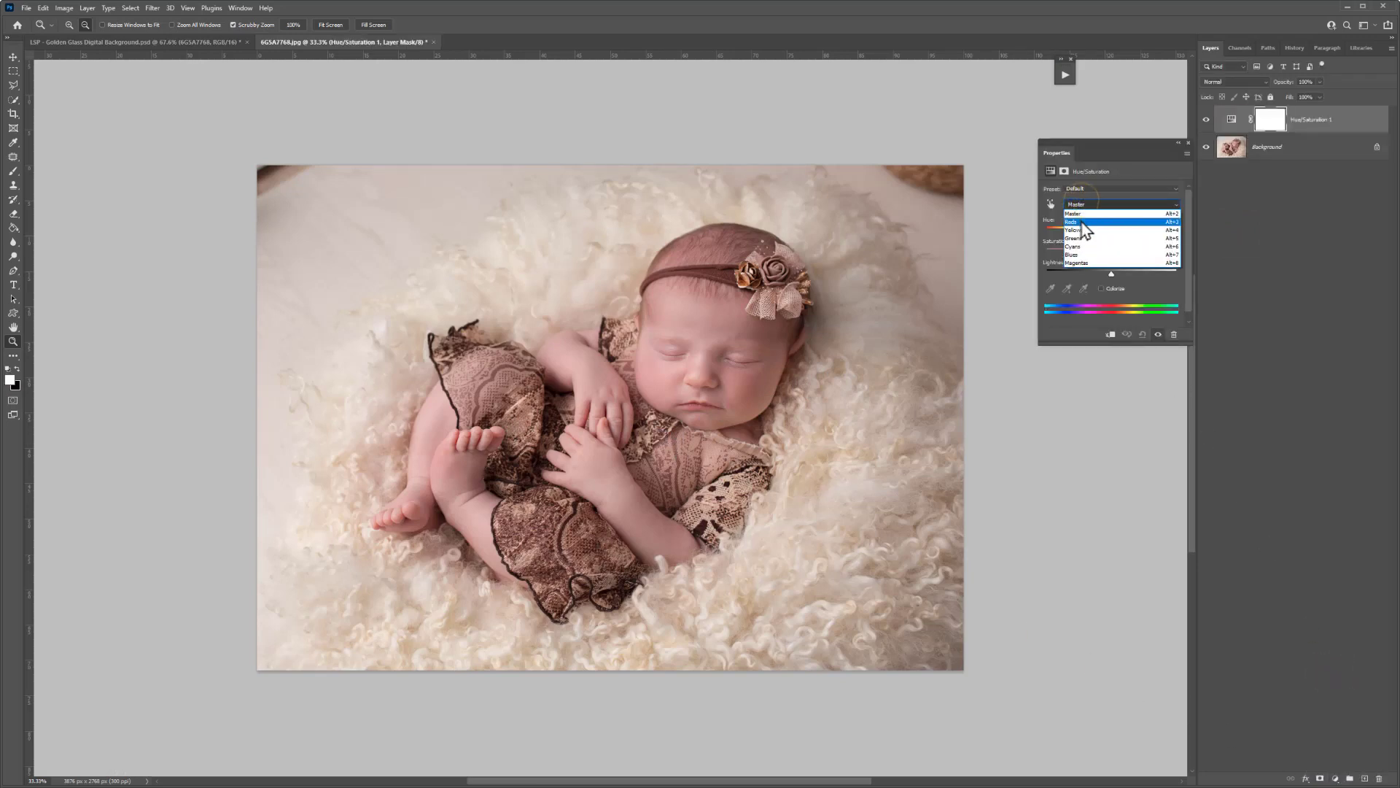
left_click(1087, 213)
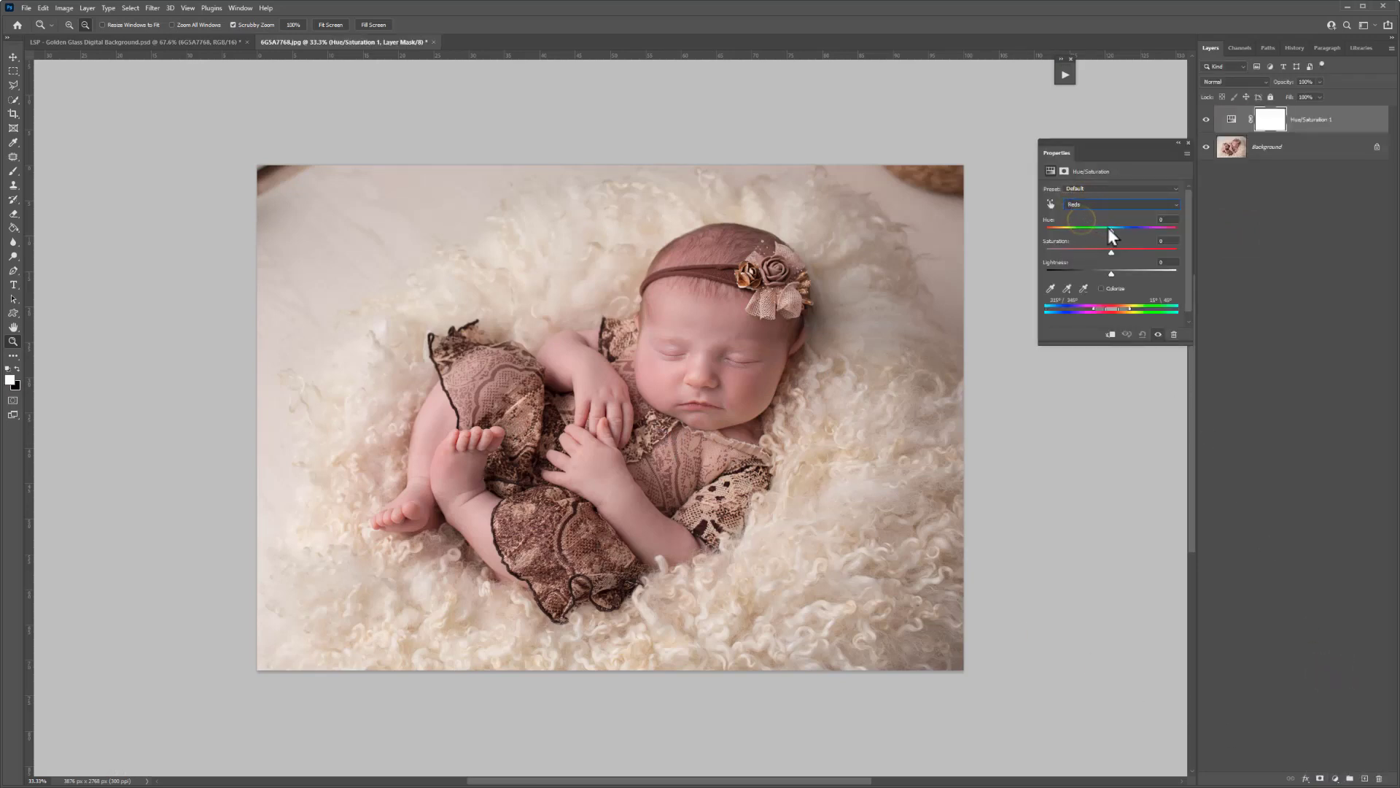
left_click(1269, 120)
key("ctrl+i")
Step: Paint white on the Hue/Saturation mask over the newborn's head, face and limbs with a large soft brush
right_click(793, 368)
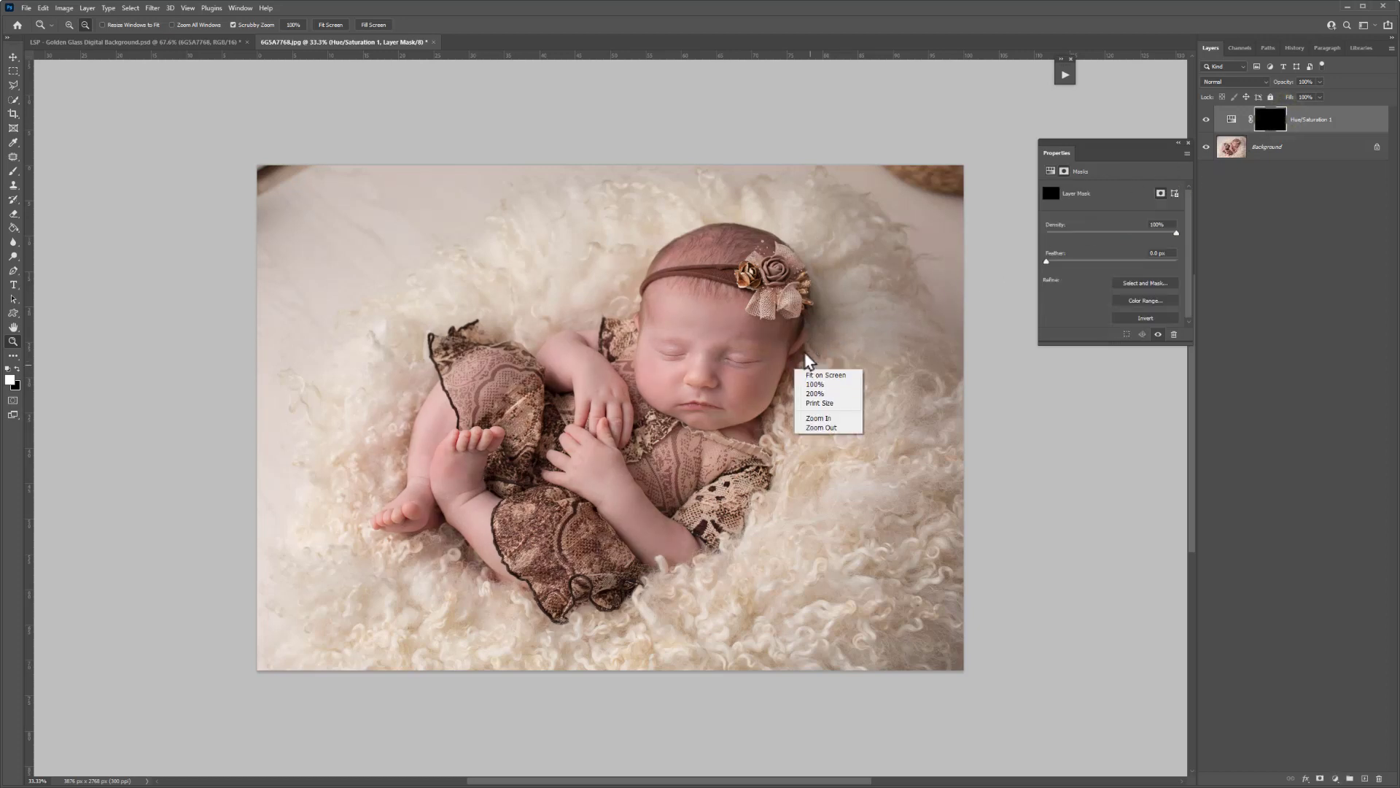
key("b")
right_click(808, 344)
left_click_drag(925, 376, 930, 375)
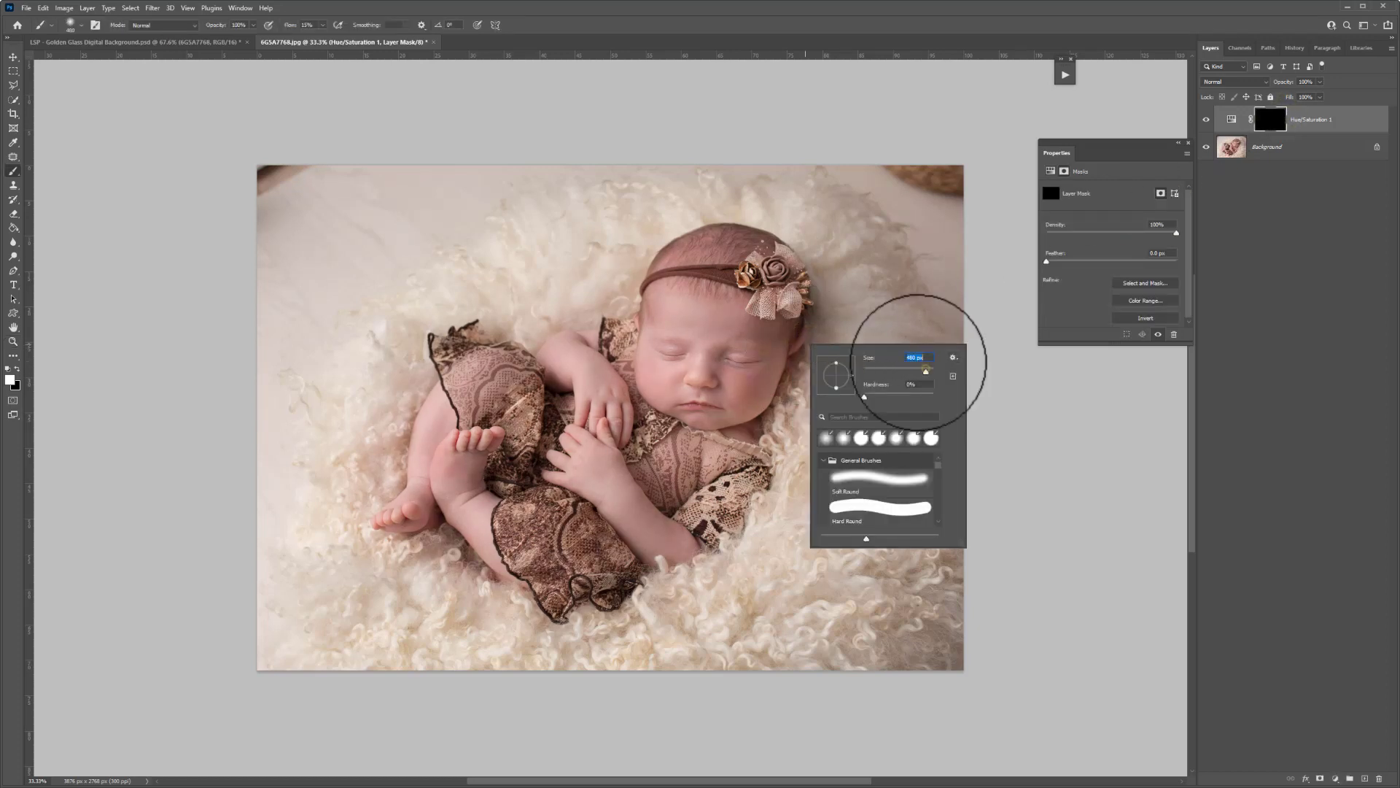
key("Return")
mouse_move(744, 277)
left_mouse_down()
mouse_move(665, 292)
mouse_move(748, 326)
left_mouse_up()
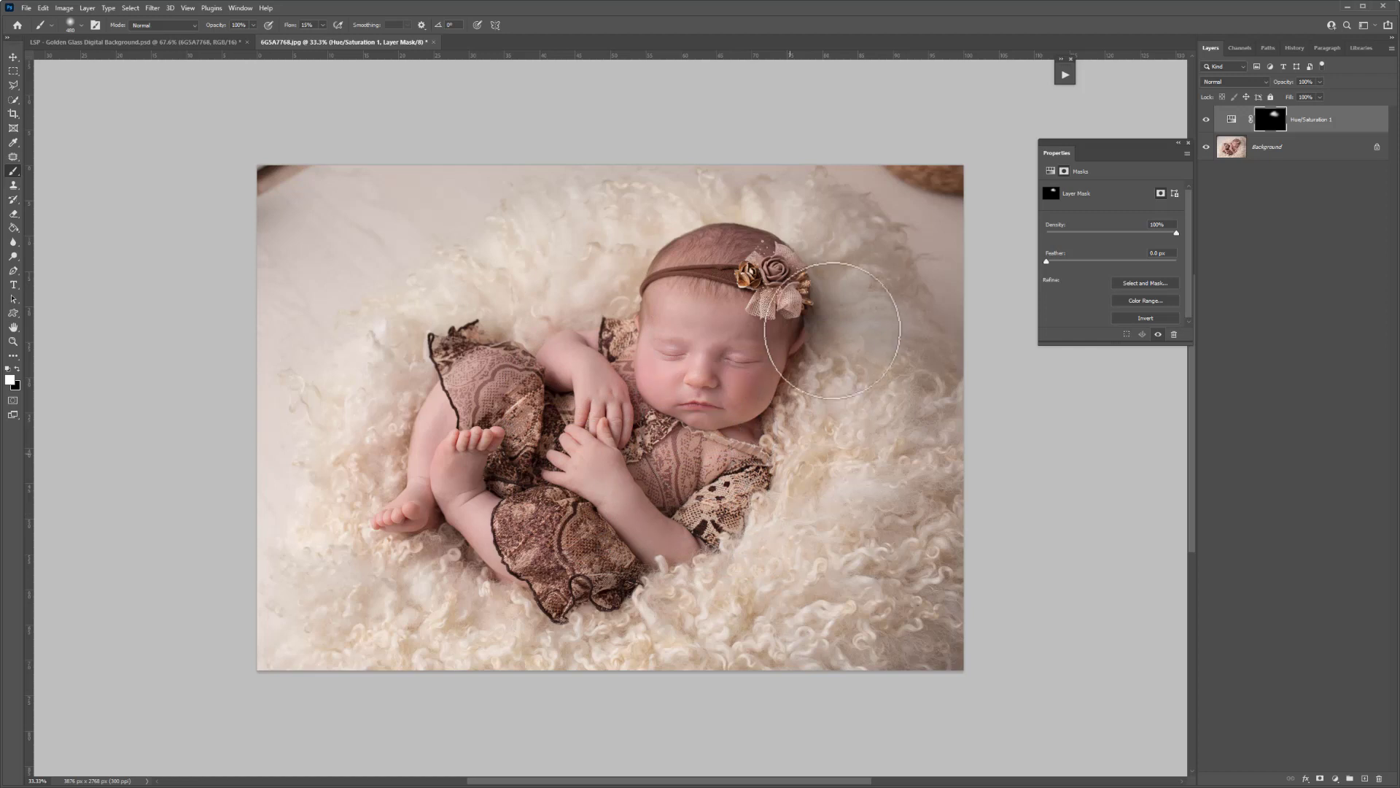
Step: Refine the Hue/Saturation mask around the newborn's cheek and ear with a smaller soft brush
right_click(779, 385)
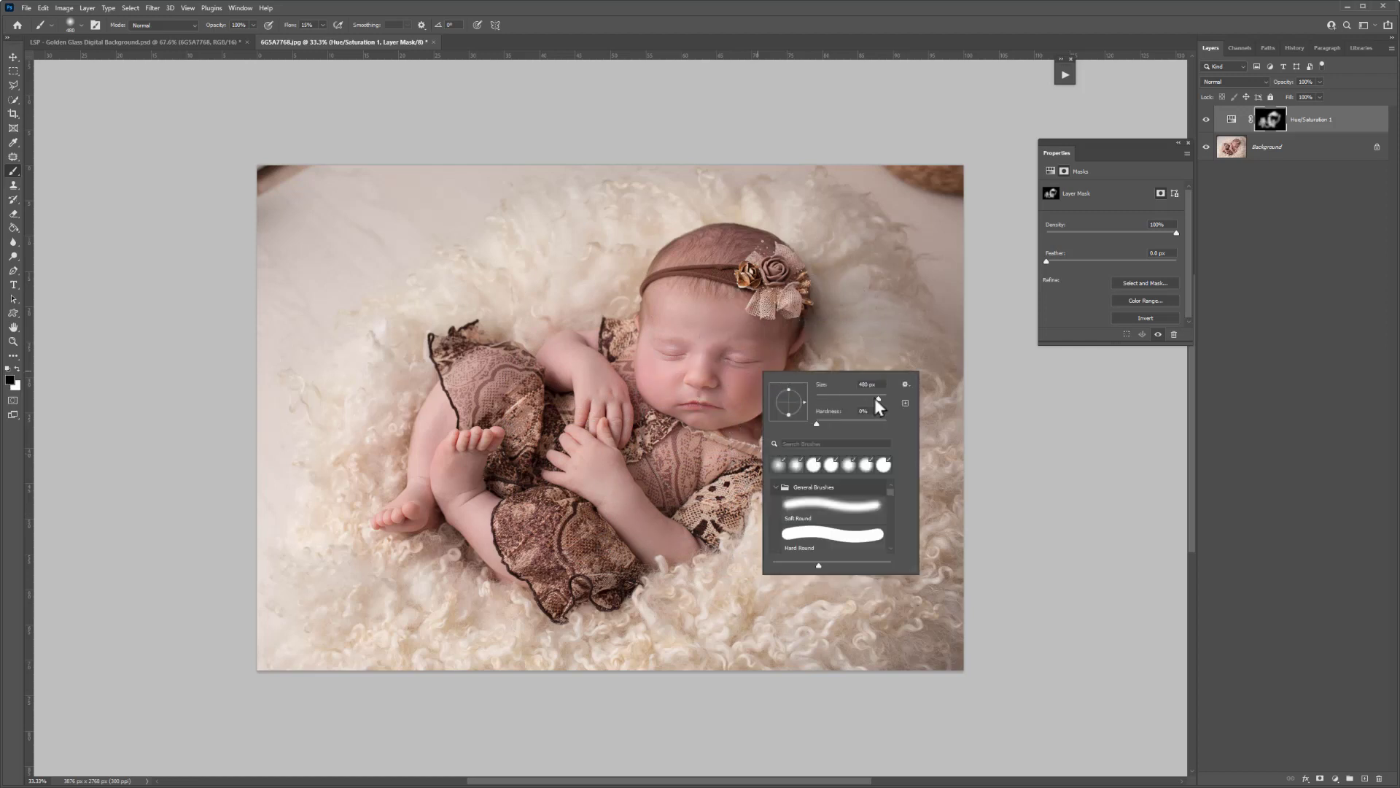
left_click_drag(878, 399, 866, 399)
key("Return")
key("x")
left_click_drag(730, 358, 775, 361)
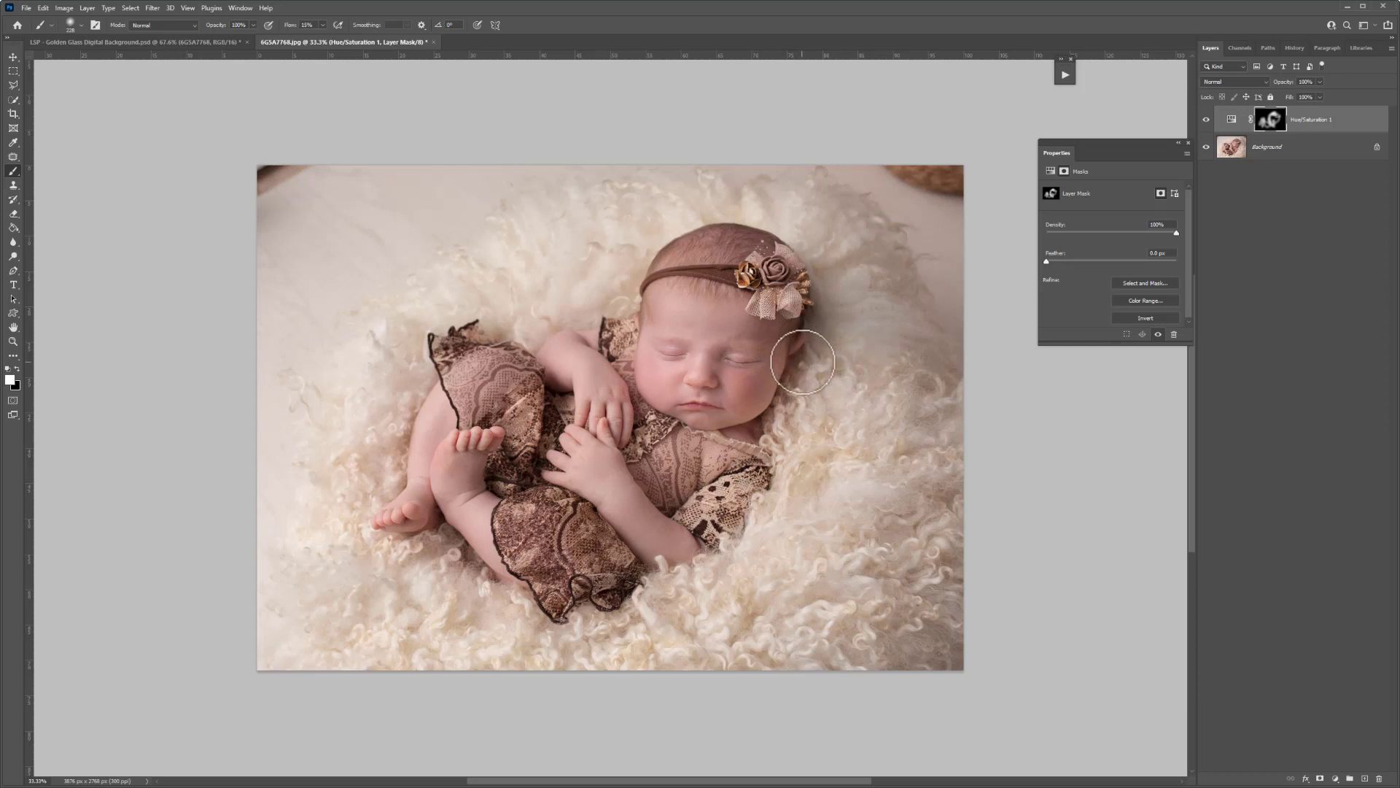
Step: Merge the Hue/Saturation adjustment into the newborn photo and return to the updated Christmas composite
key("ctrl+e")
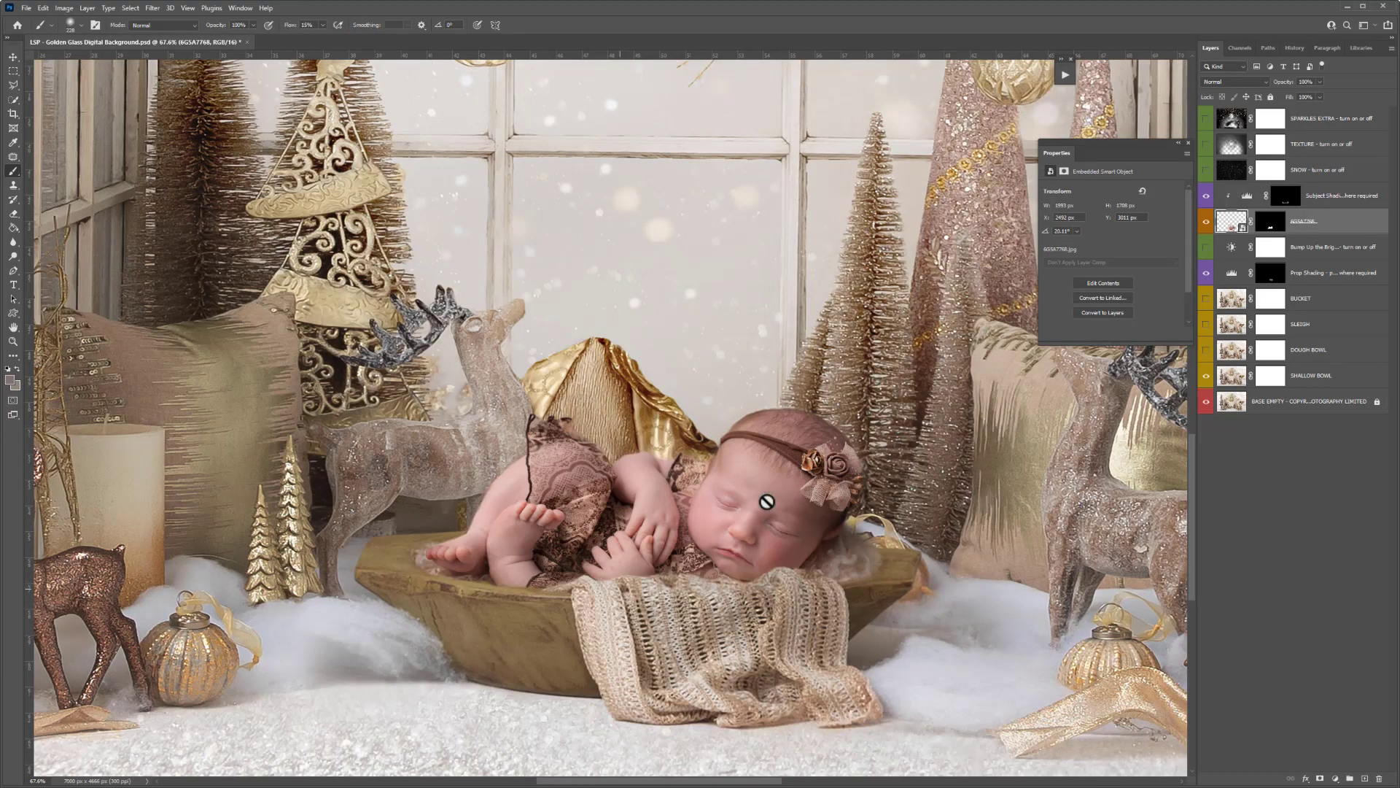
key("z")
left_click(762, 506, "alt")
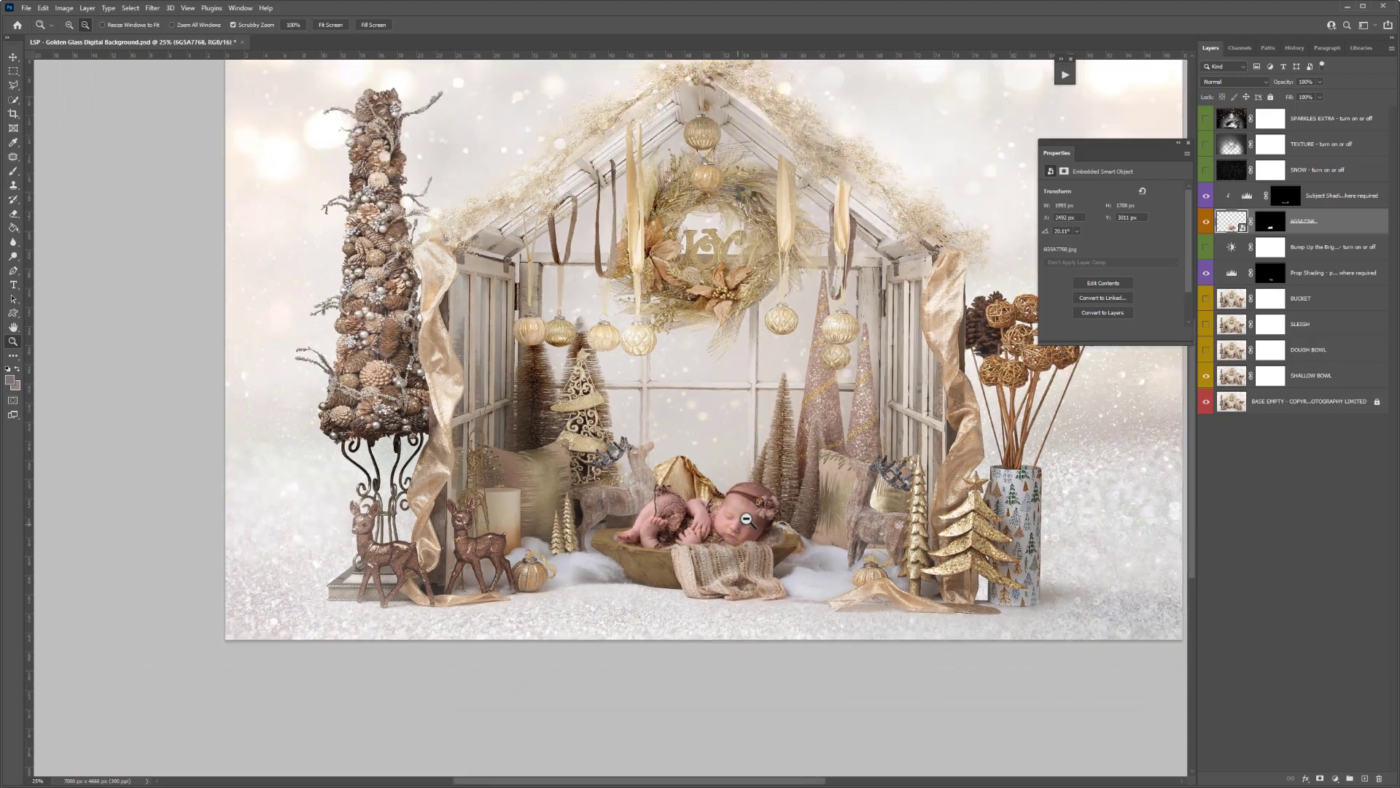
left_click(747, 520, "alt")
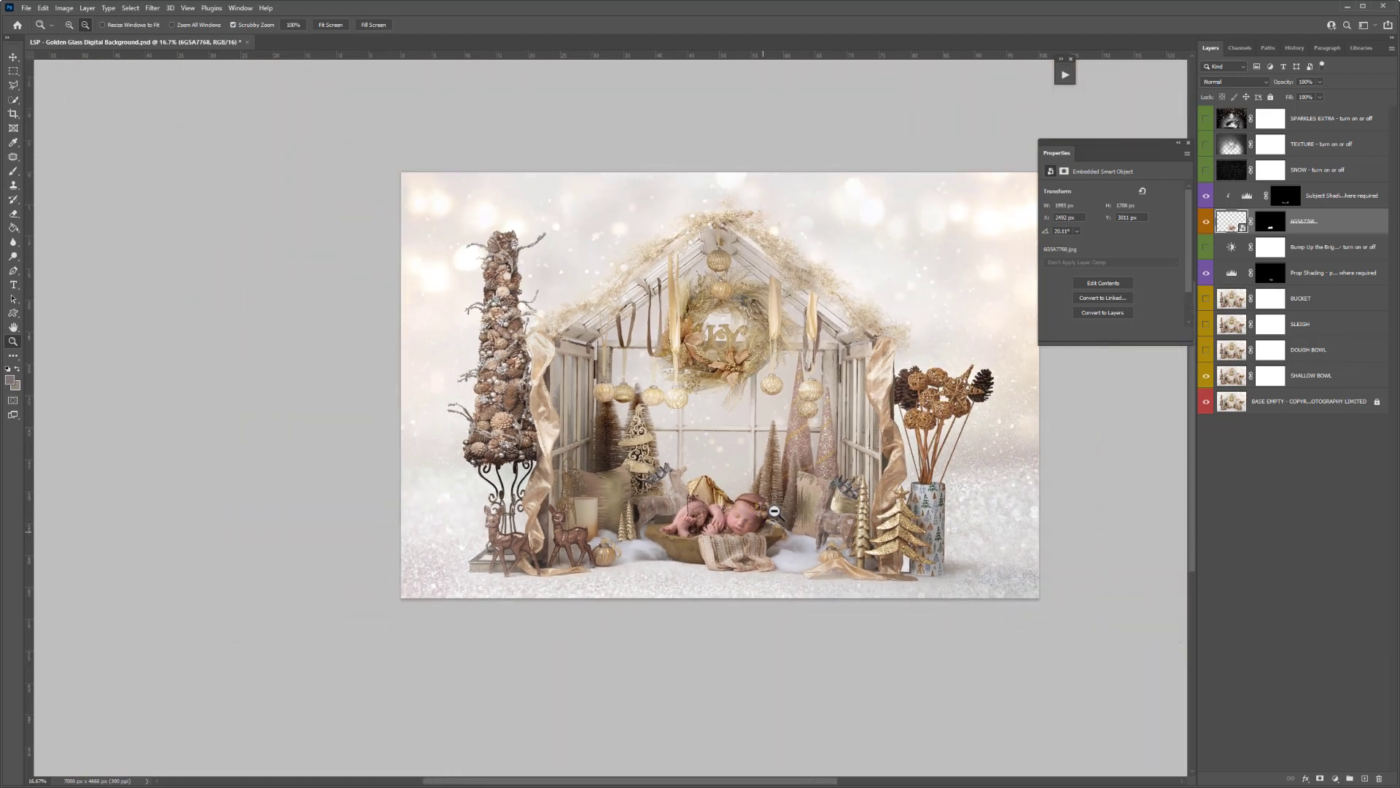
Step: Try a tighter crop of the composite around the newborn, the bowl and the nearby trees
key("c")
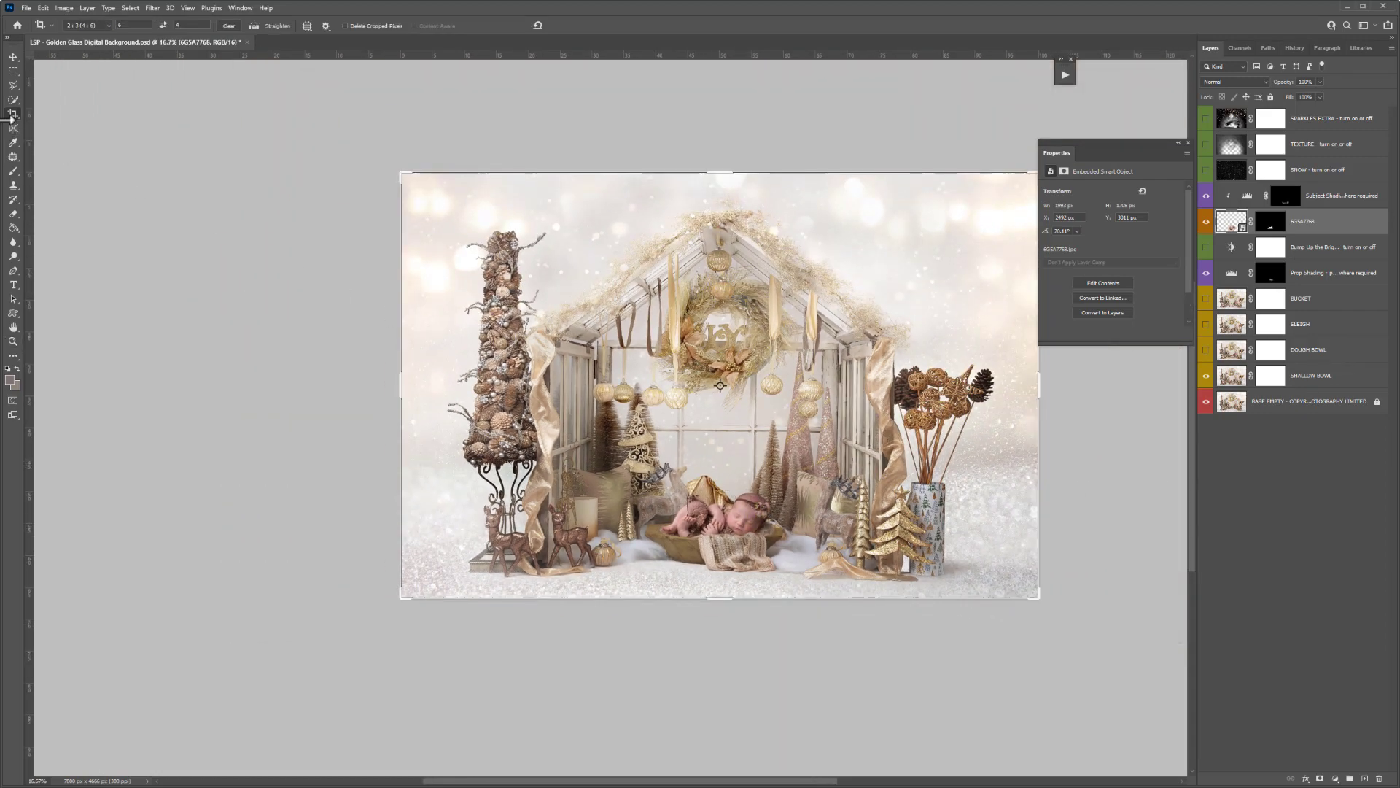
left_click_drag(720, 173, 728, 274)
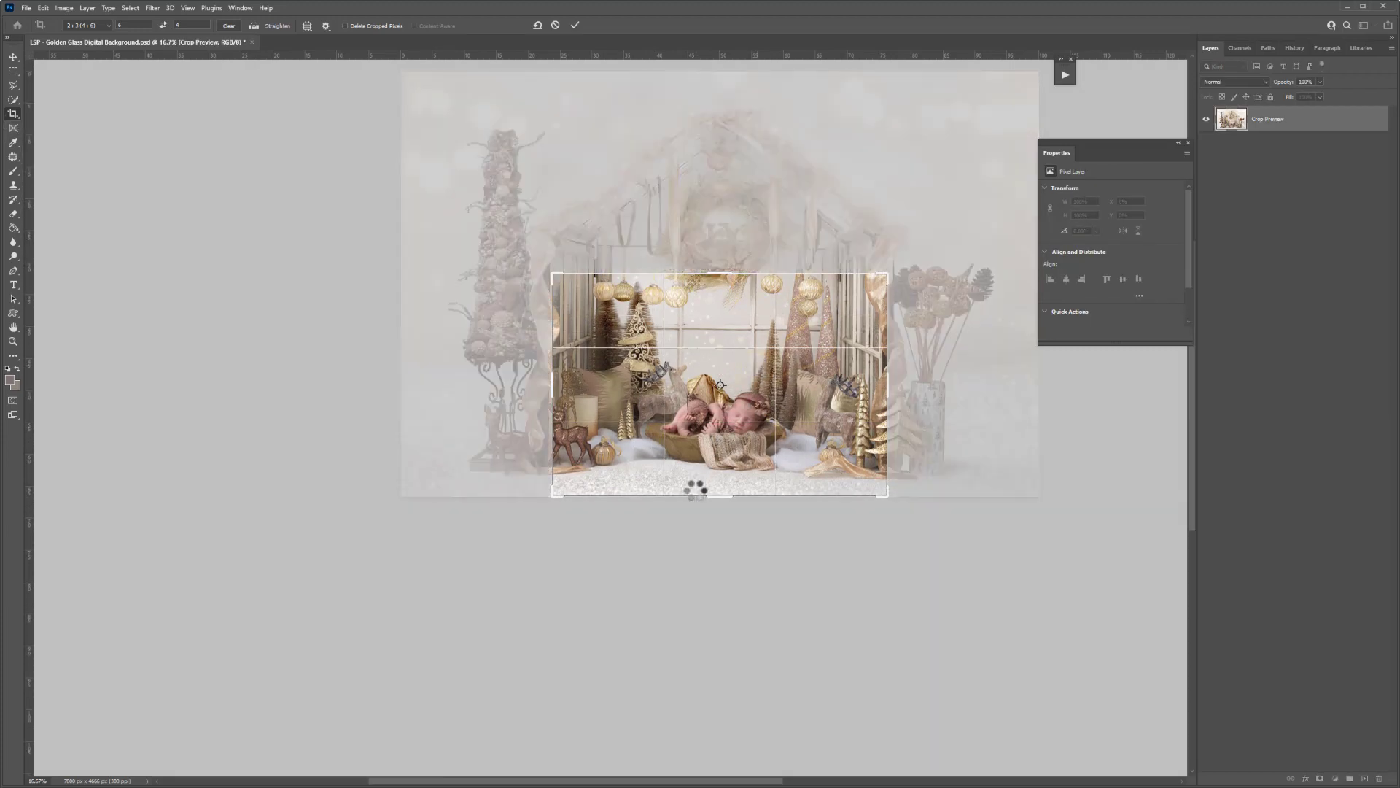
key("Return")
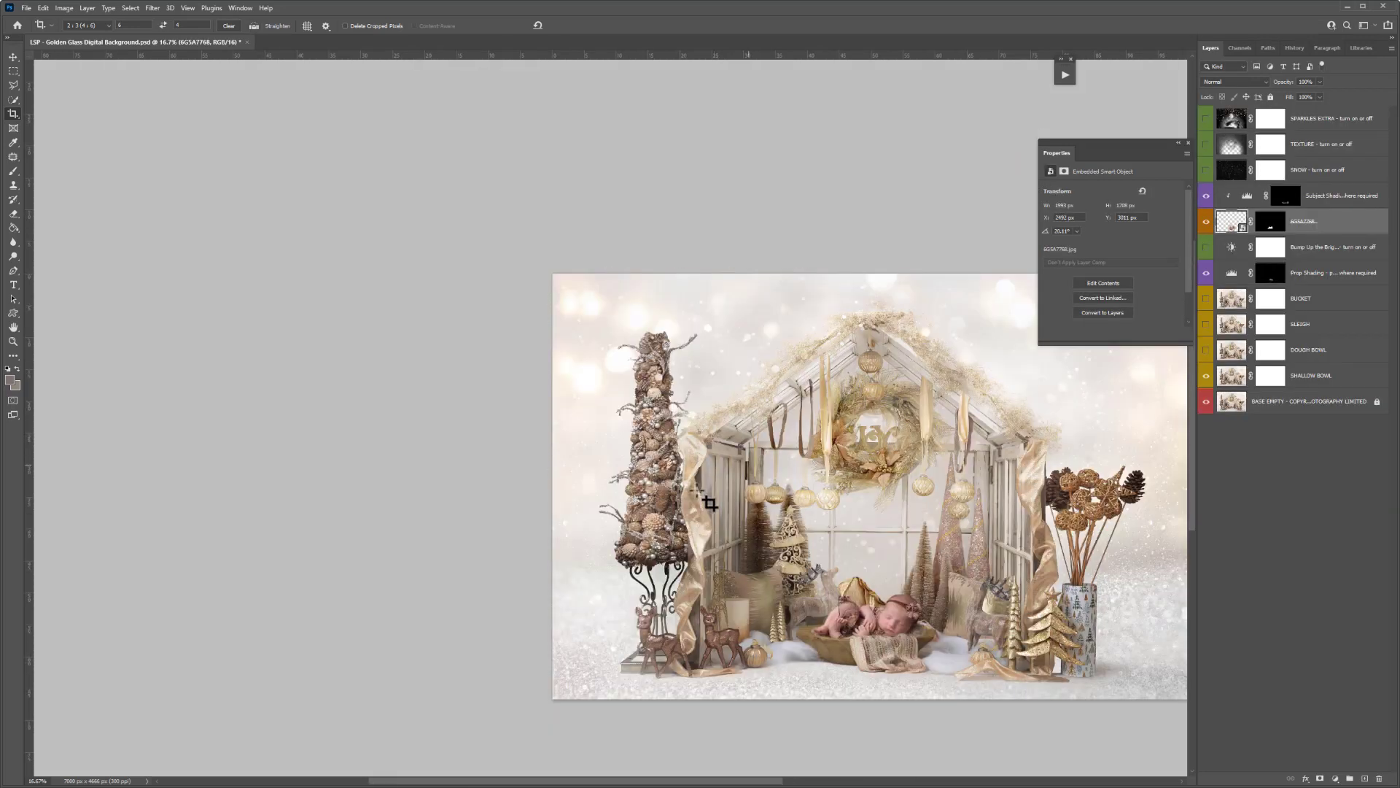
Step: Hide the newborn layer along with the Subject Shading and Prop Shading layers
key("space")
left_click_drag(822, 470, 638, 409)
key("z")
left_click_drag(1100, 153, 1076, 111)
left_click(1147, 106)
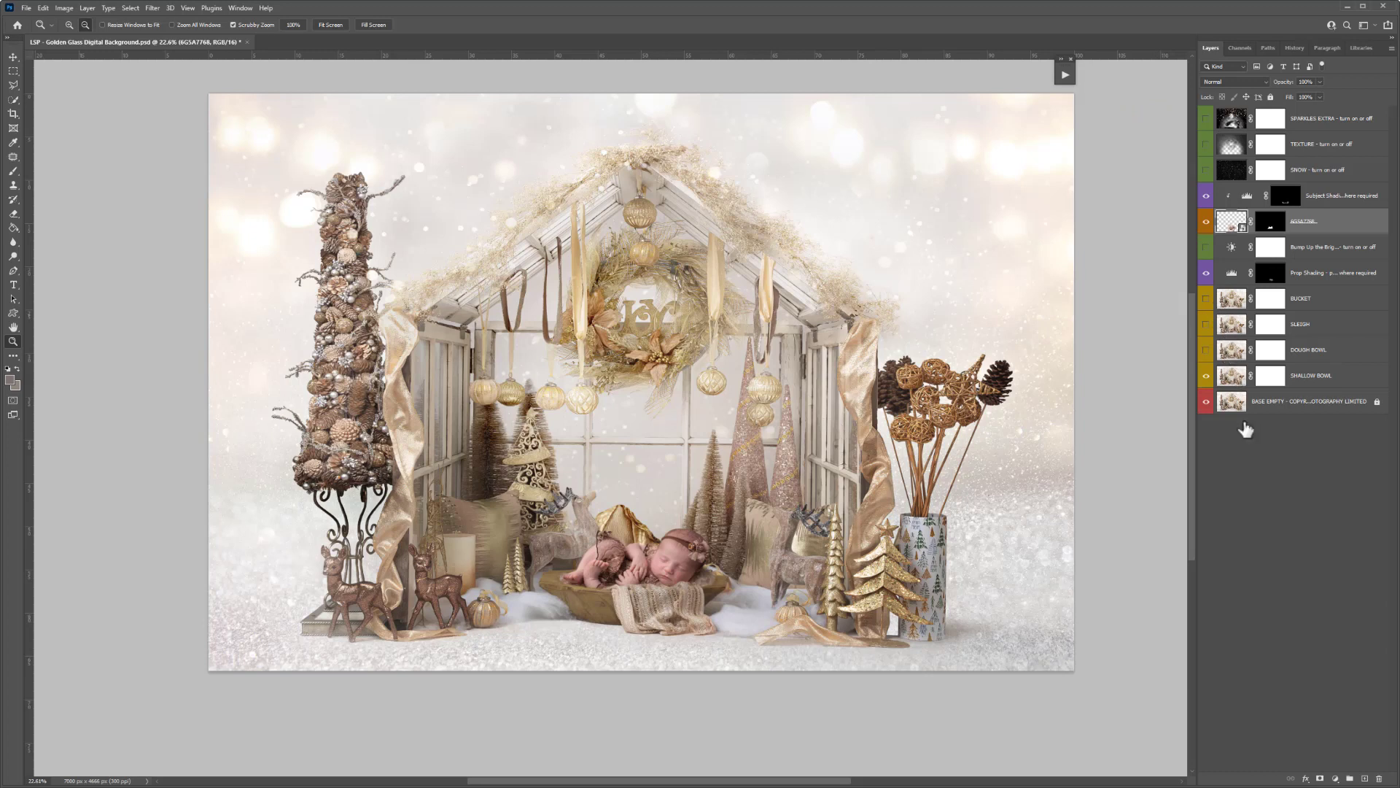
left_click_drag(1206, 195, 1208, 279)
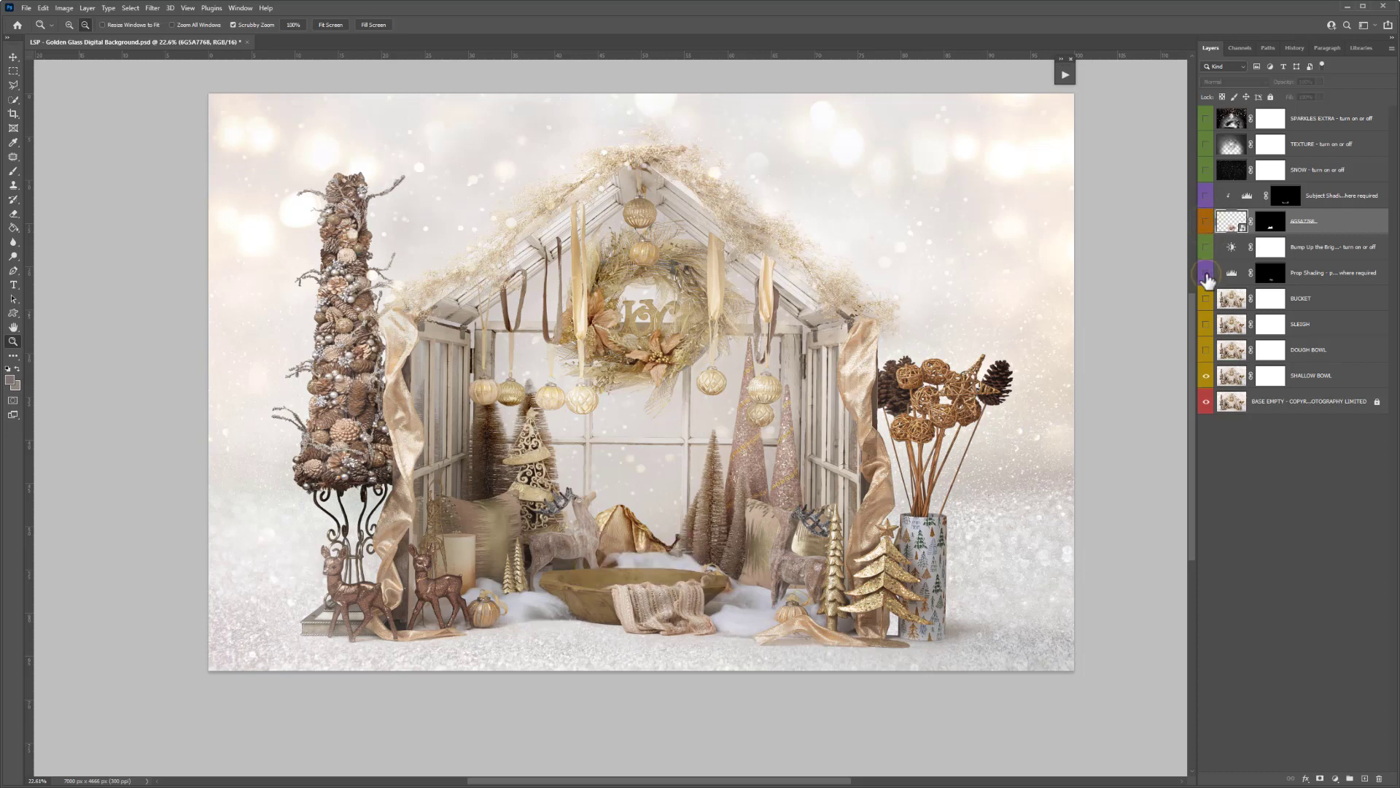
Step: Hide the SHALLOW BOWL layer, and preview the DOUGH BOWL and SLEIGH prop layers one at a time
left_click(1205, 380)
left_click(1207, 350)
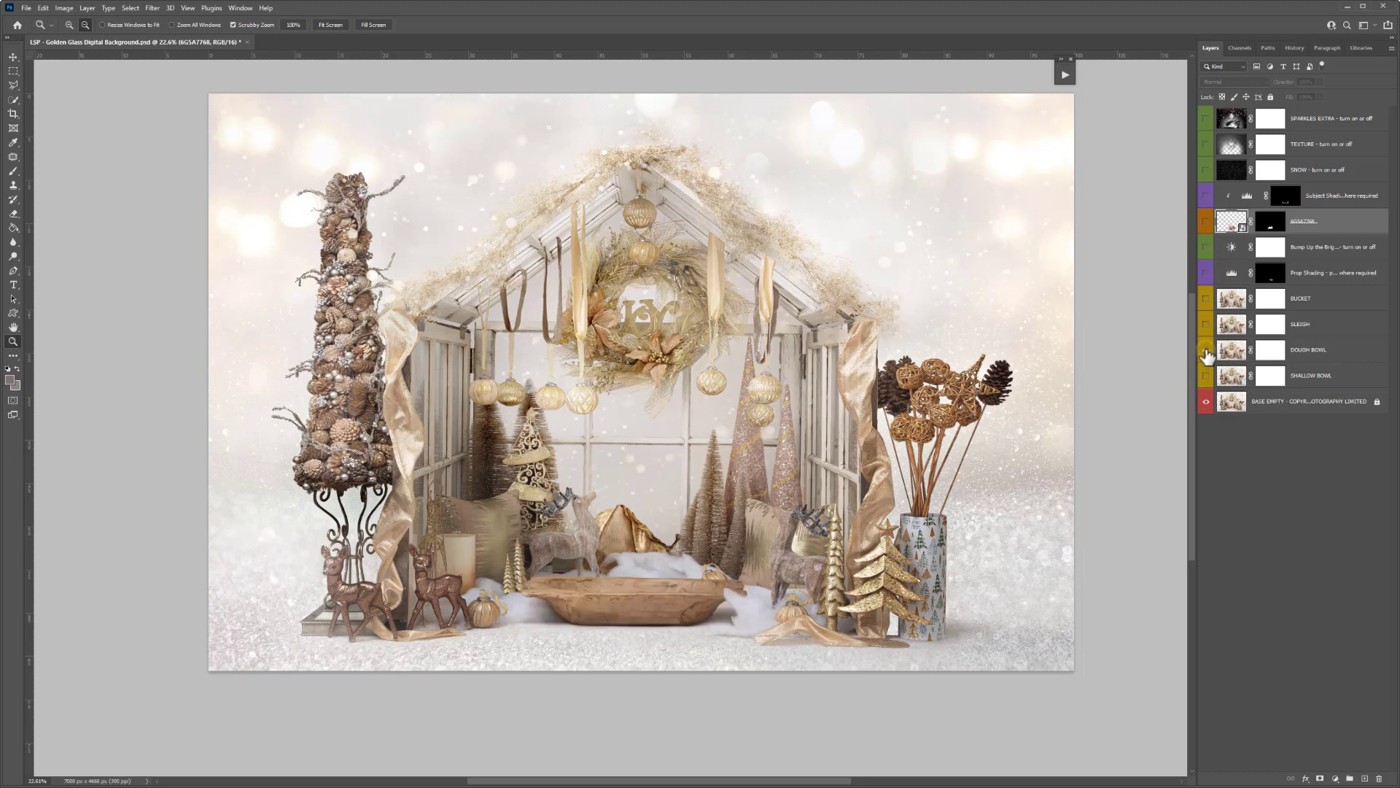
left_click(1206, 352)
left_click(1207, 325)
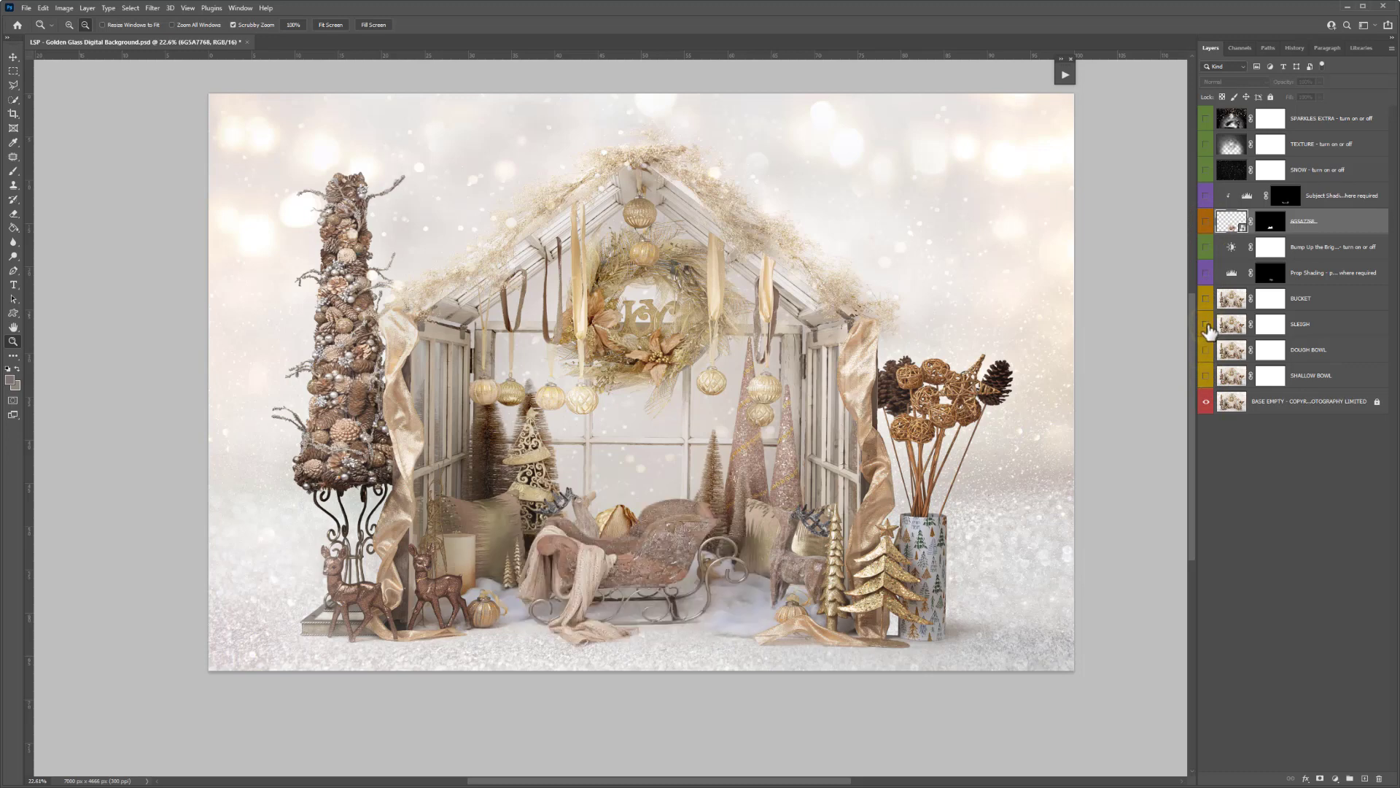
left_click(1208, 325)
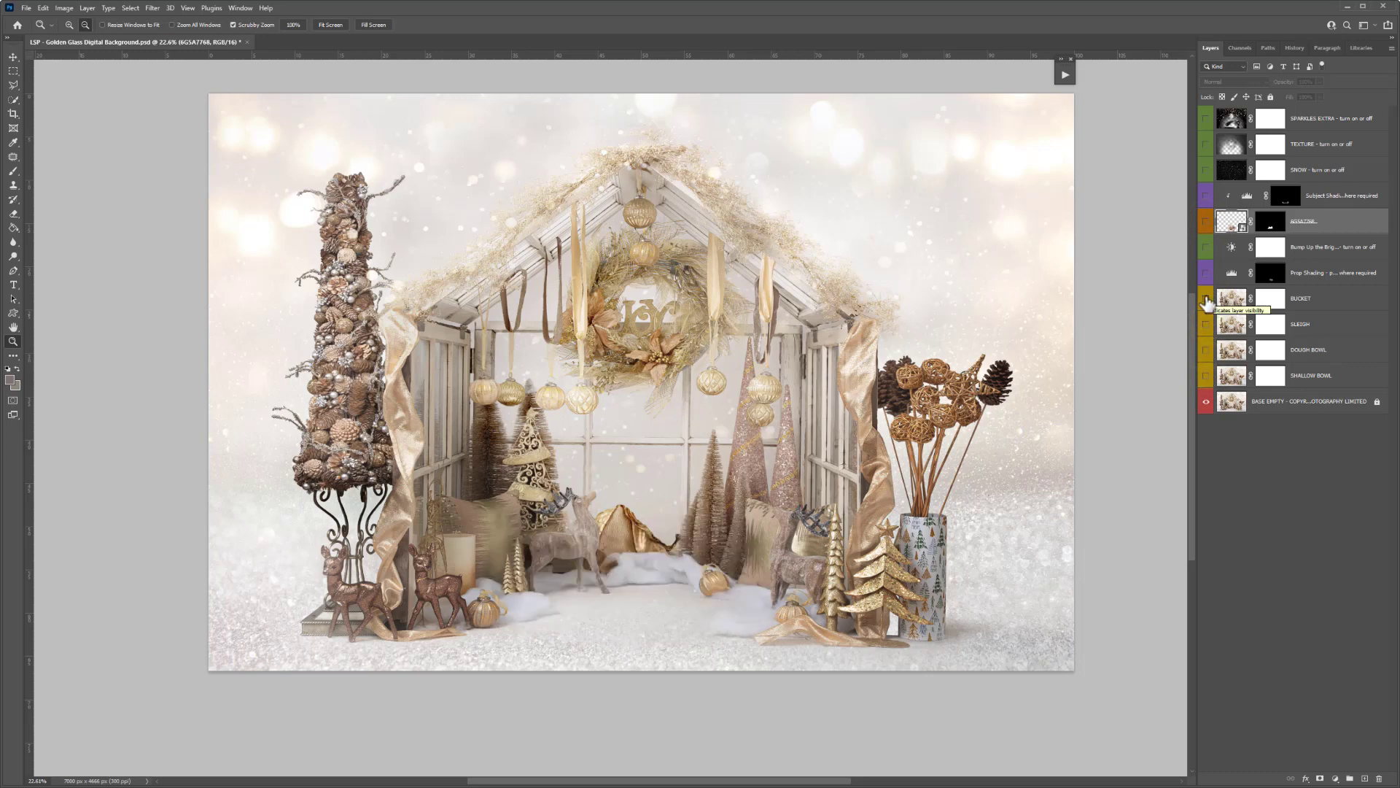